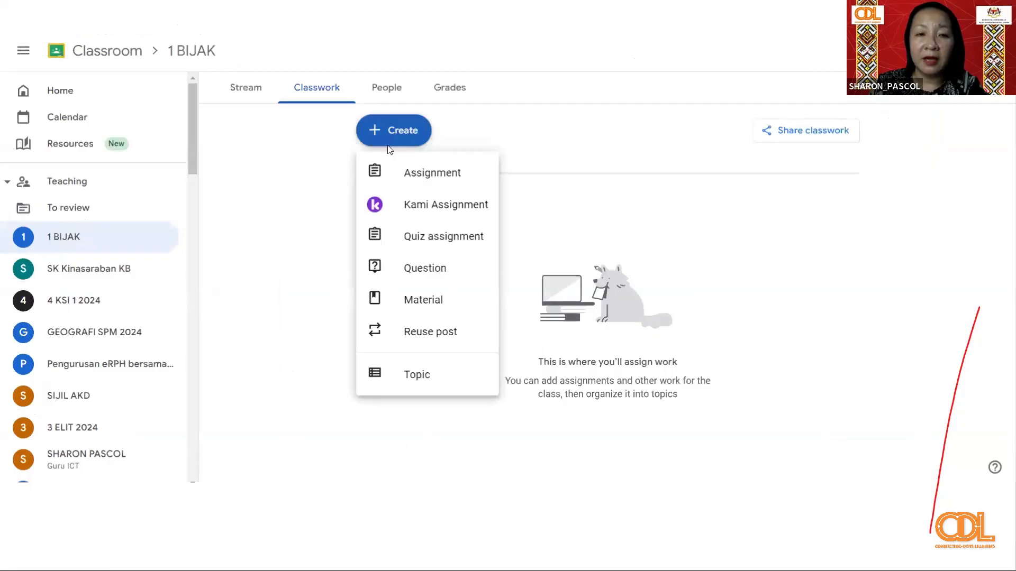
- Exit the Google Classroom slides, switch to the PowerPoint slide show and open its "Cara Buat Practice Set" link
left_click(403, 177)
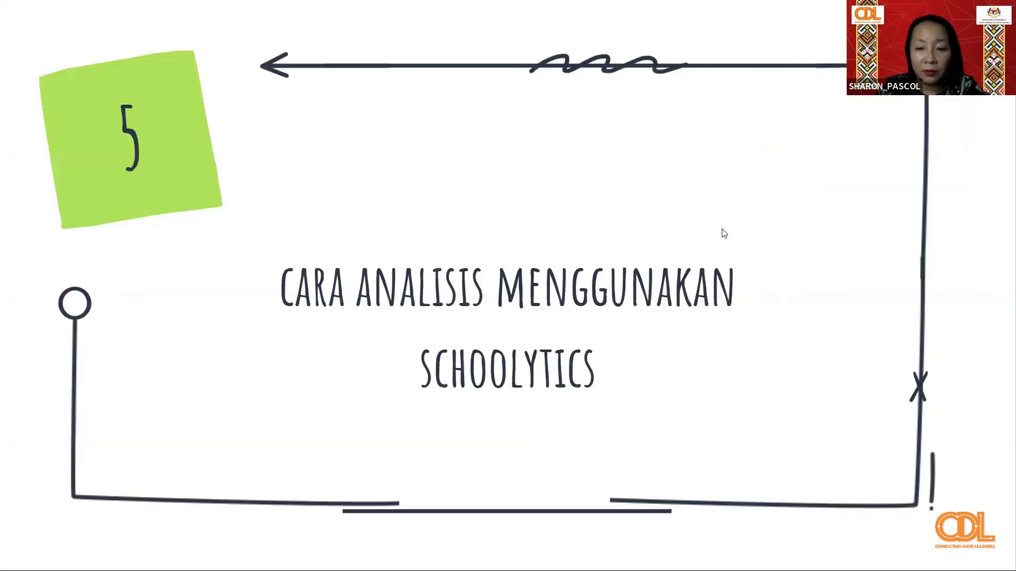
key("Escape")
key("alt+Tab")
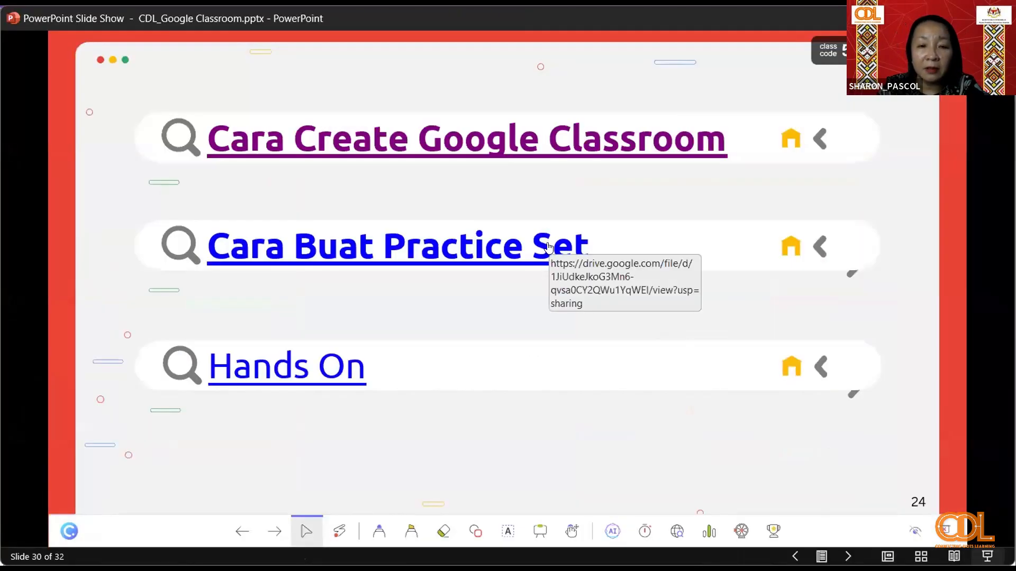
left_click(466, 251)
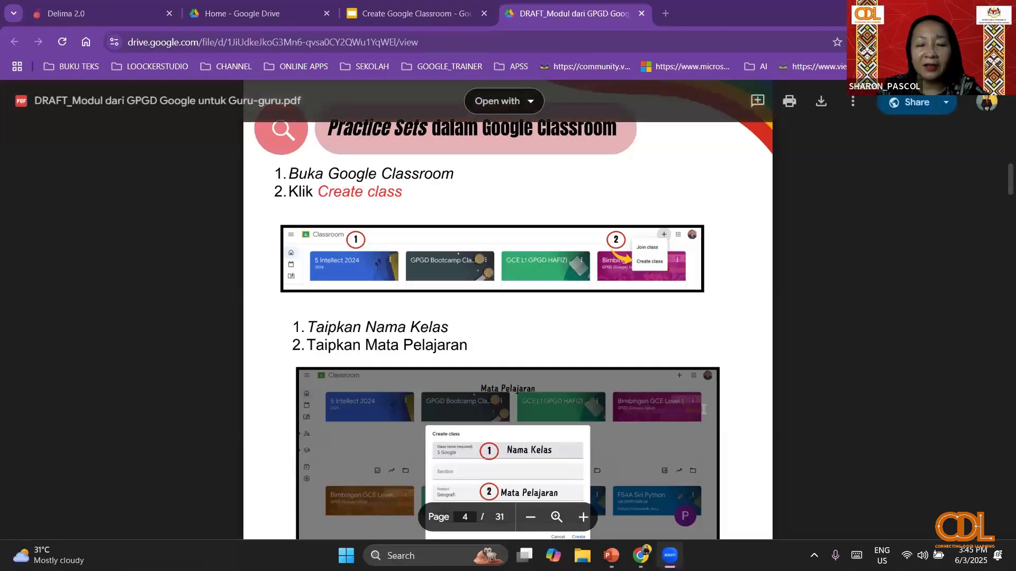
- Look over the module's cover, focus and contributor pages, ending at the "Practice Sets dalam Google Classroom" section
scroll(704, 409, "up", 15)
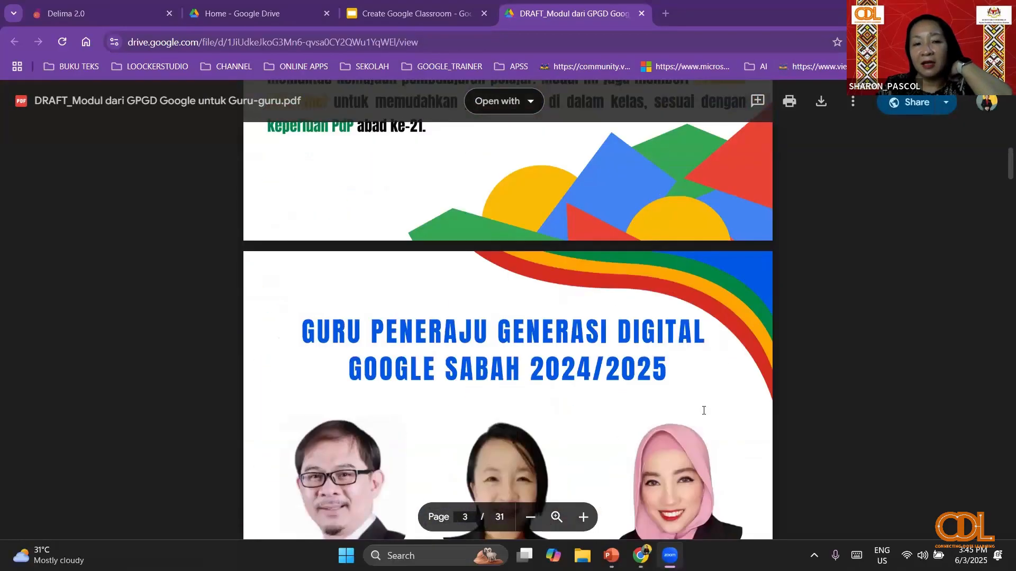
scroll(704, 411, "up", 2)
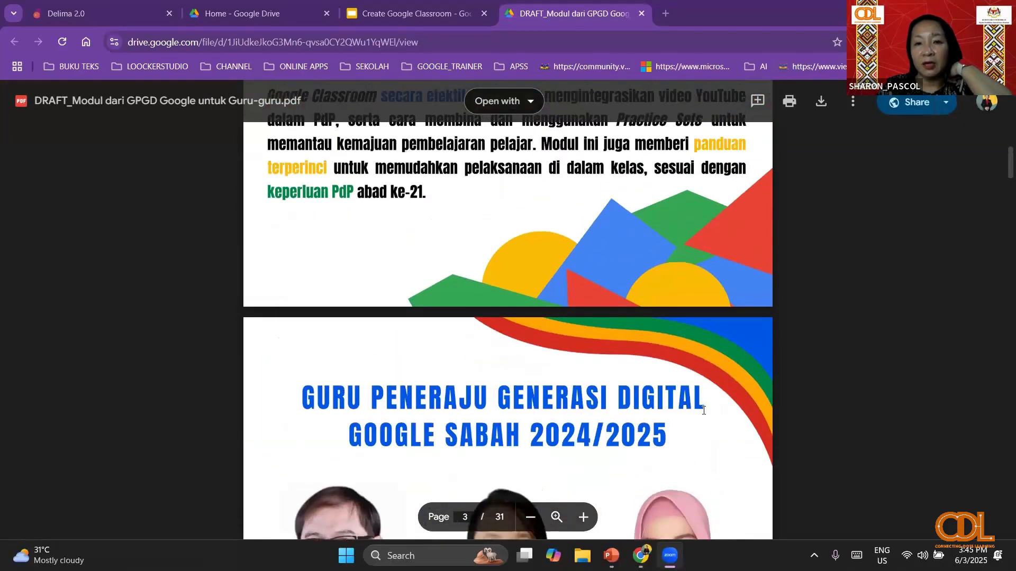
scroll(704, 410, "up", 7)
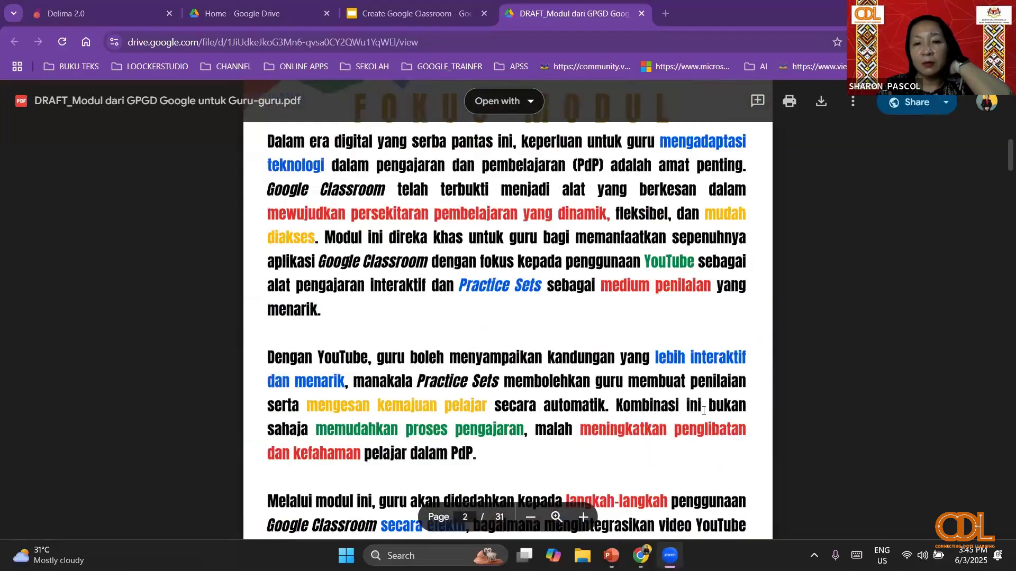
scroll(704, 411, "up", 12)
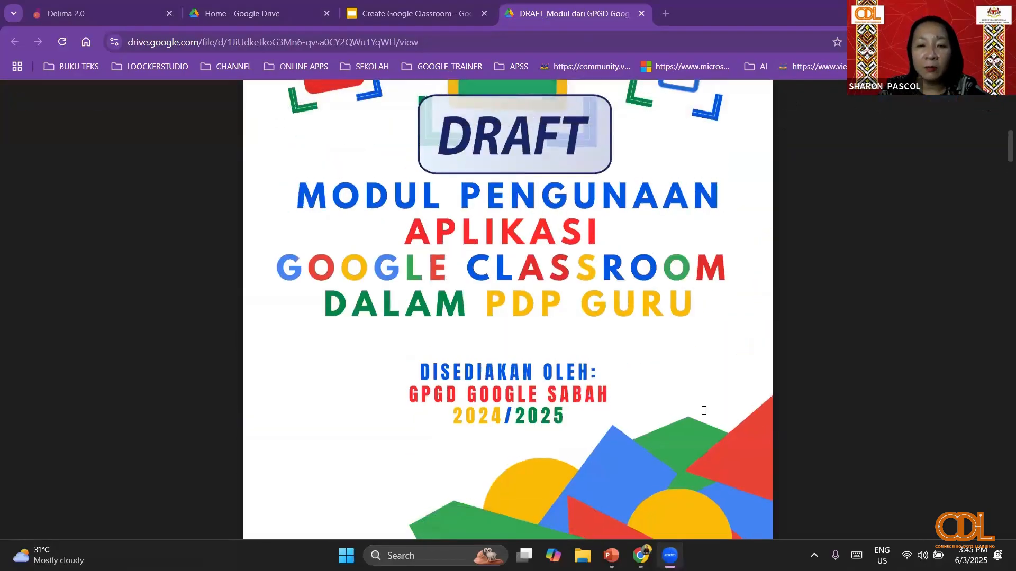
scroll(704, 411, "down", 10)
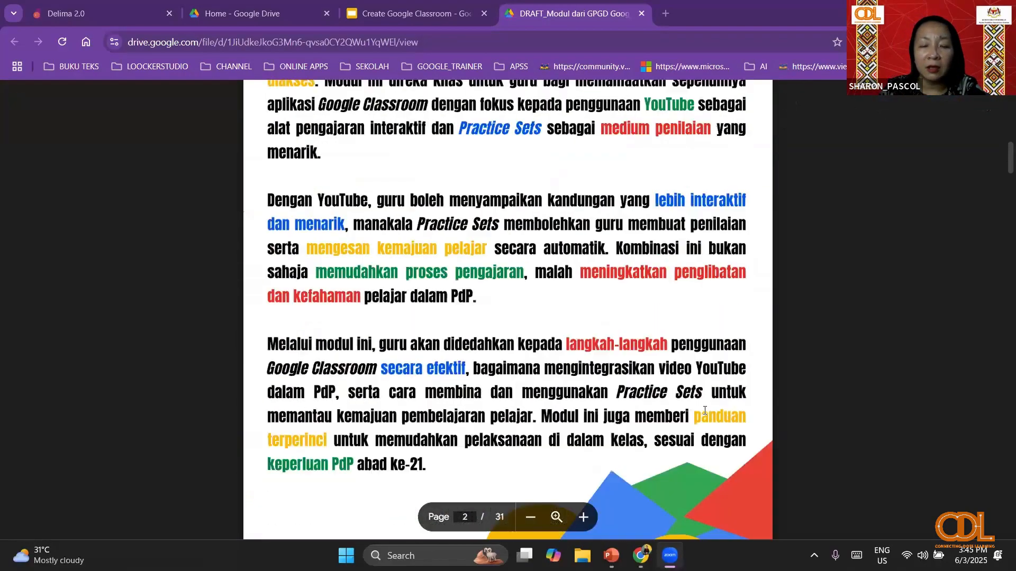
scroll(704, 411, "down", 12)
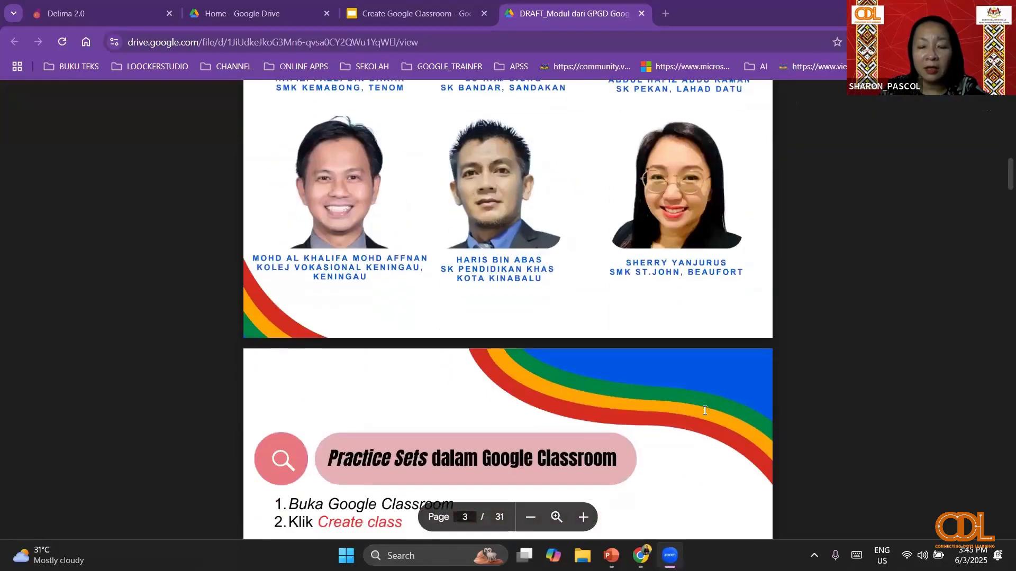
scroll(704, 411, "down", 5)
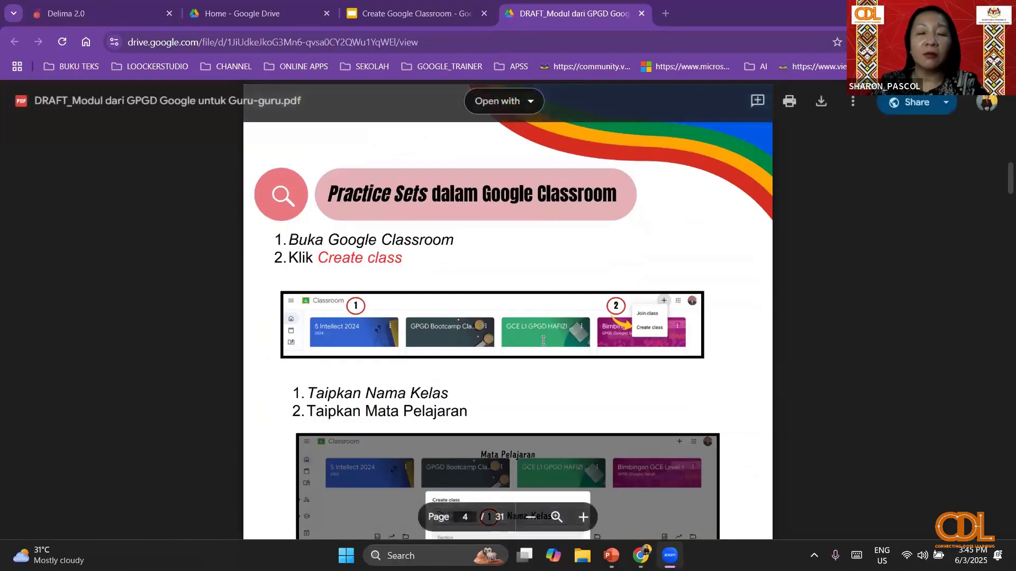
- Review the module's instructions for creating a class, starting an assignment, choosing Practice Sets and importing questions, up to Langkah 8
scroll(587, 397, "down", 4)
scroll(586, 397, "down", 1)
scroll(587, 397, "down", 20)
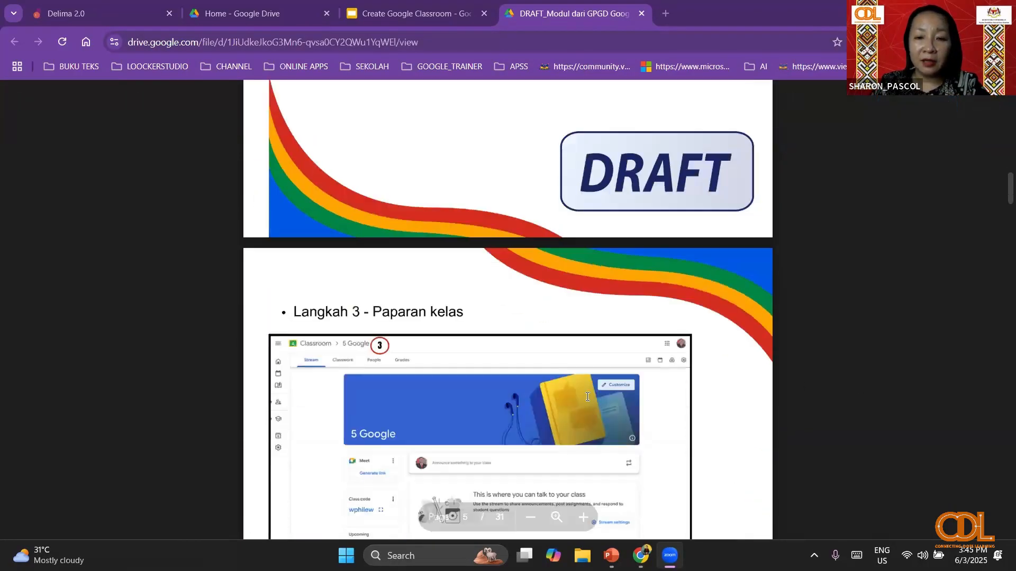
scroll(587, 397, "down", 9)
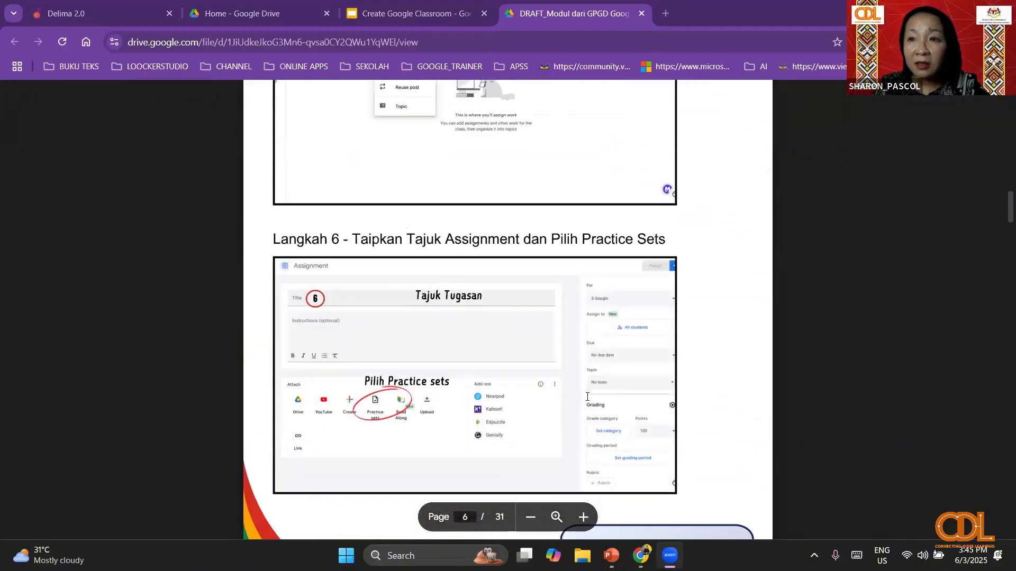
scroll(587, 397, "up", 20)
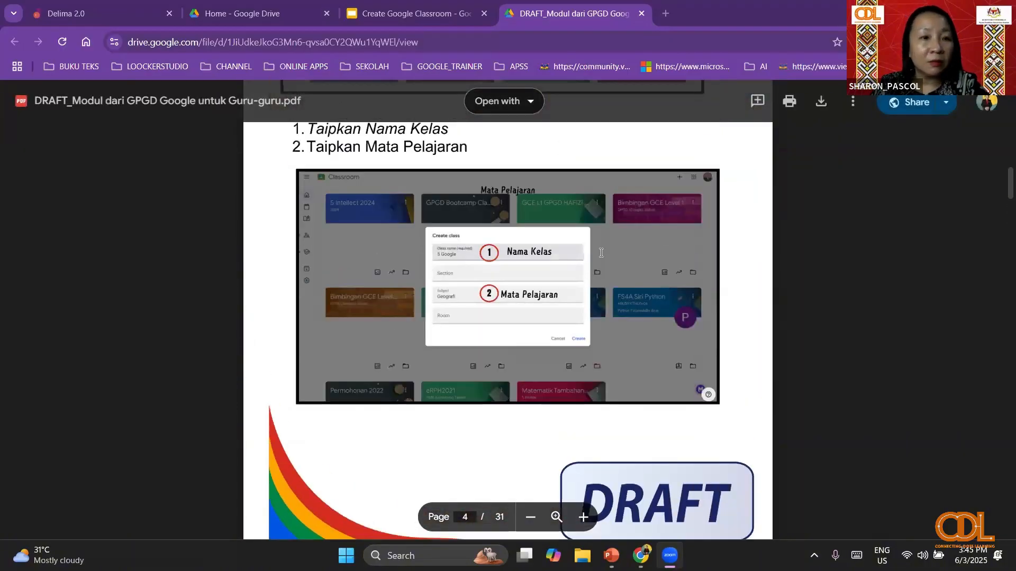
scroll(601, 252, "down", 20)
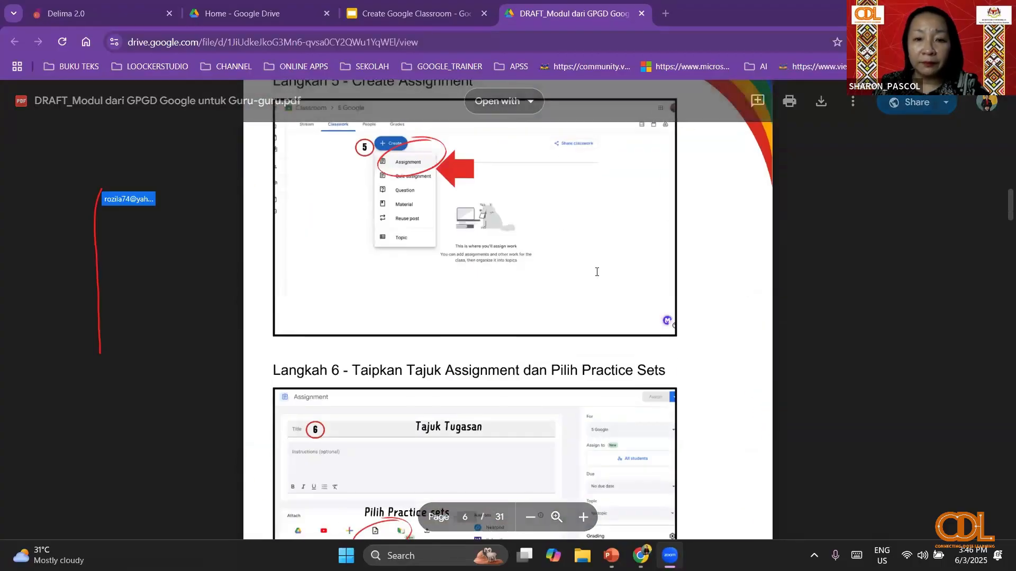
scroll(596, 272, "down", 12)
scroll(596, 272, "down", 3)
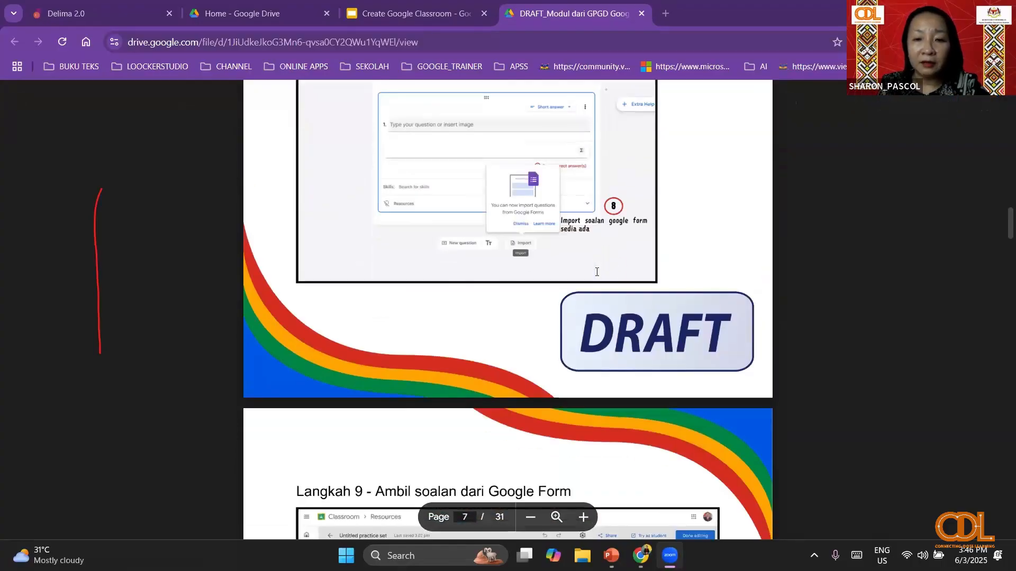
- Review Langkah 9 to 18 on adding questions and answers, sharing and assigning the practice set, and analysing student answers
scroll(596, 272, "down", 7)
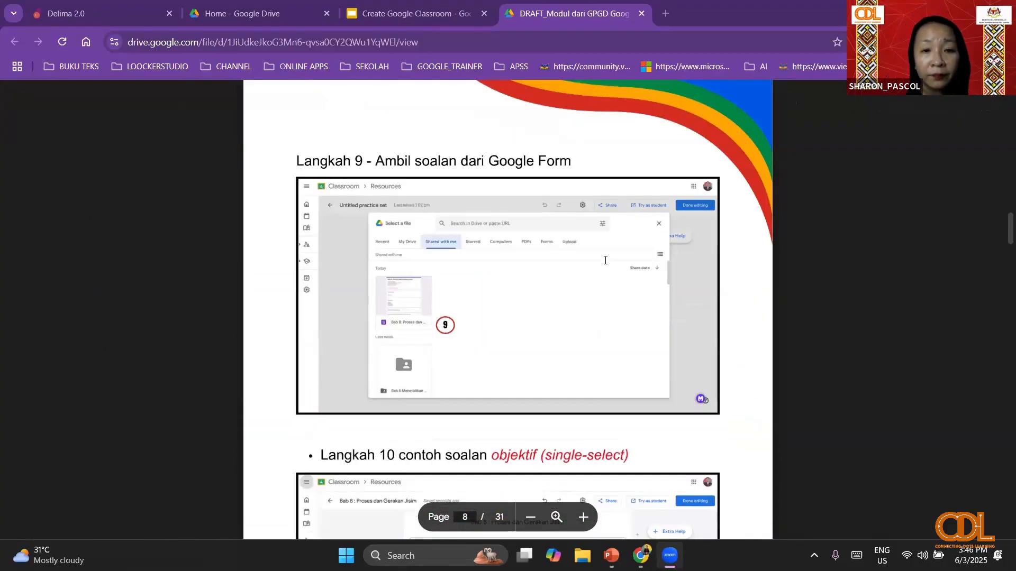
scroll(605, 260, "down", 8)
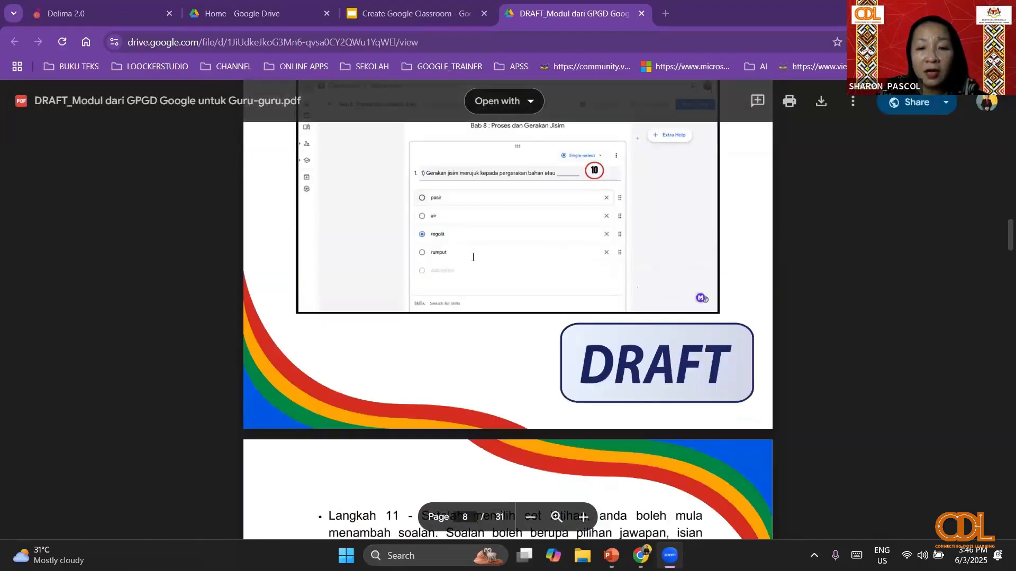
scroll(474, 255, "down", 11)
scroll(475, 255, "down", 10)
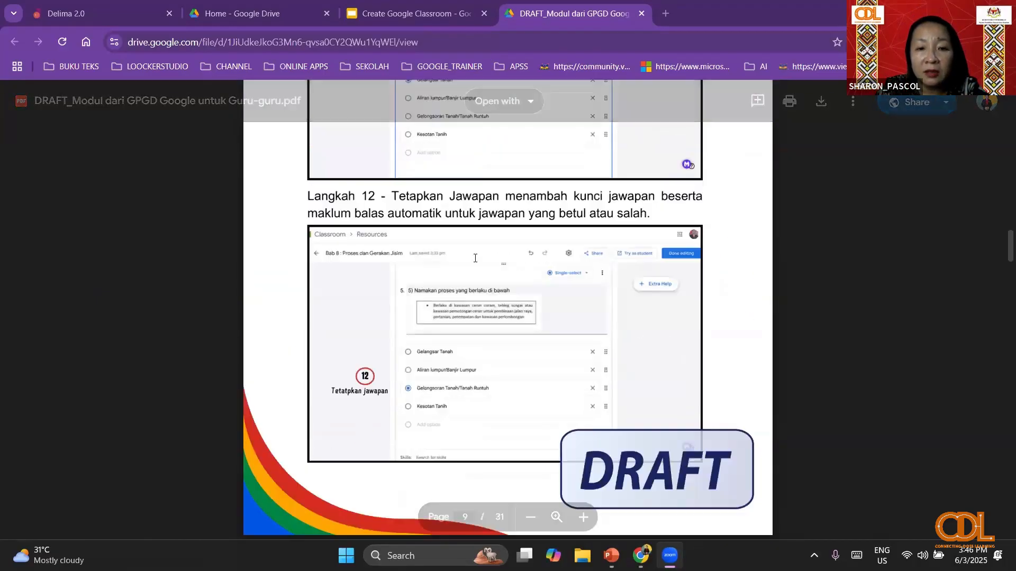
scroll(475, 259, "down", 12)
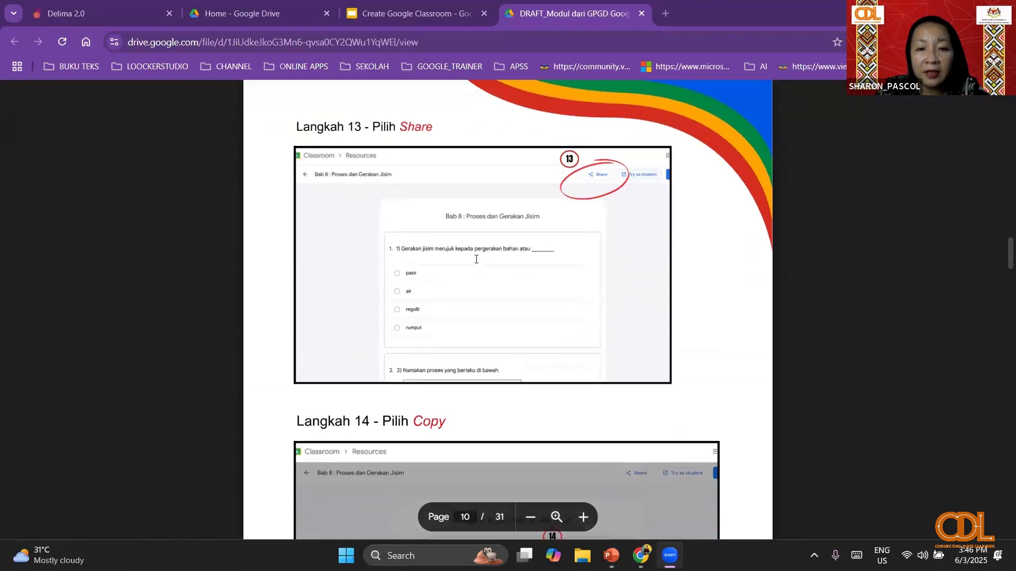
scroll(476, 259, "down", 3)
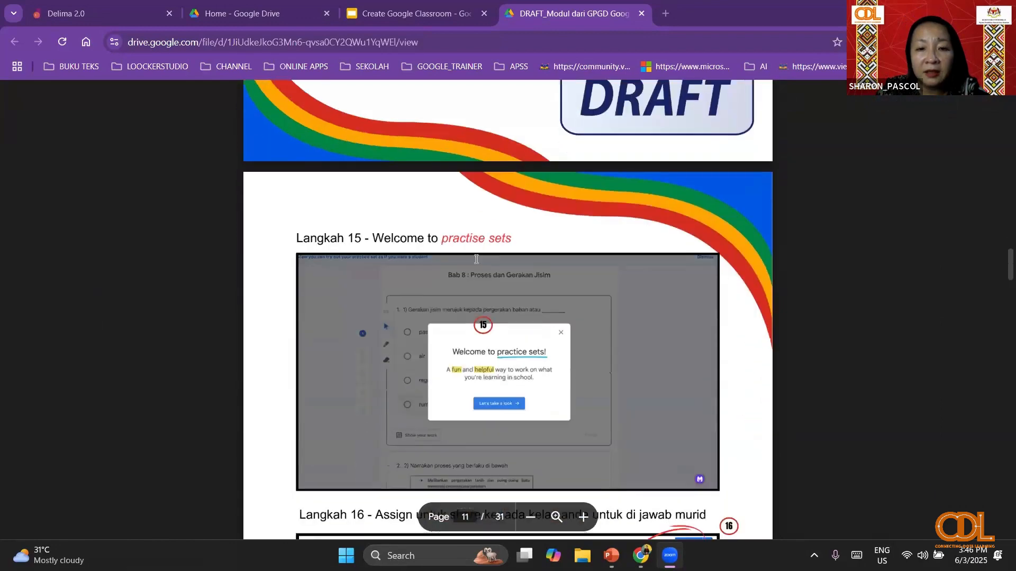
scroll(476, 259, "down", 9)
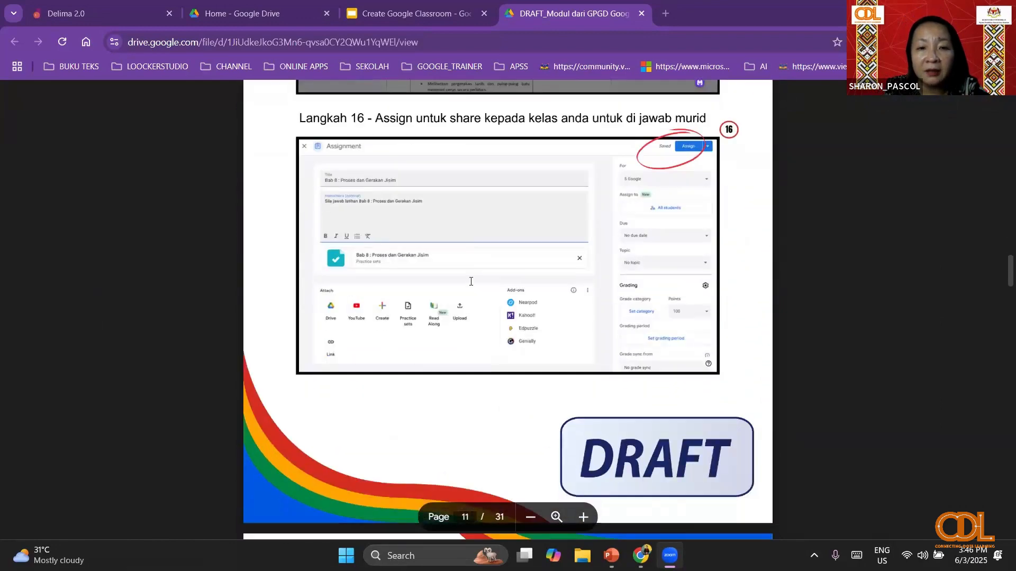
scroll(422, 314, "down", 3)
scroll(420, 314, "up", 3)
scroll(544, 331, "down", 10)
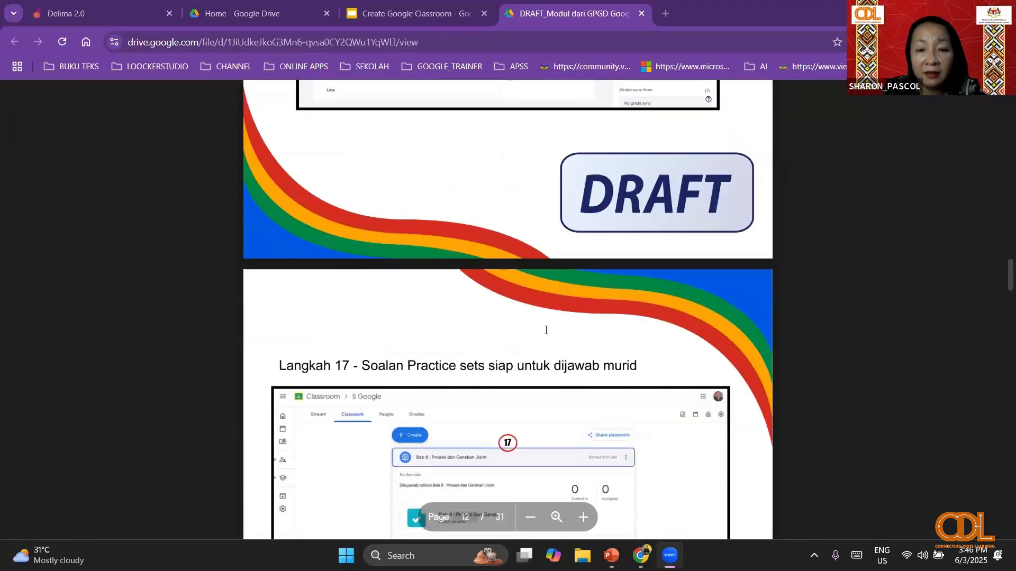
scroll(546, 331, "down", 6)
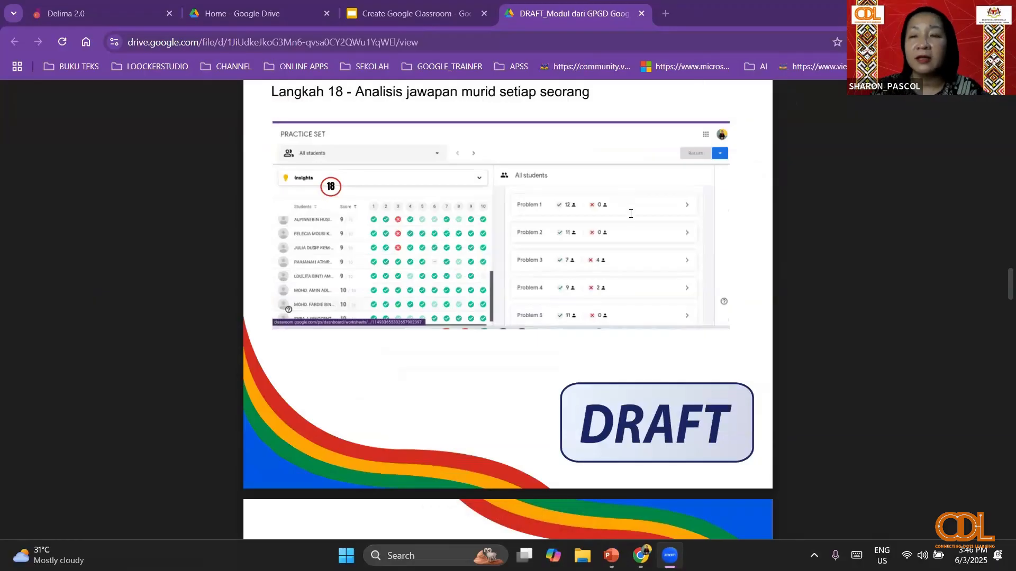
- Examine the "Paparan murid menjawab dalam Practice Sets" pages on short answers, wrong answers, hints, showing work and question lists
scroll(468, 282, "down", 10)
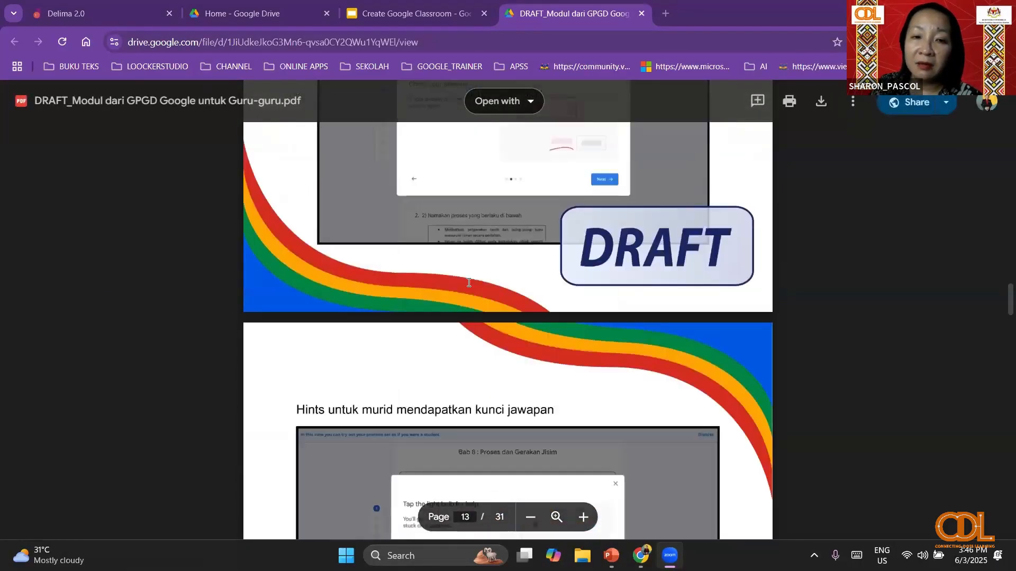
scroll(468, 282, "up", 8)
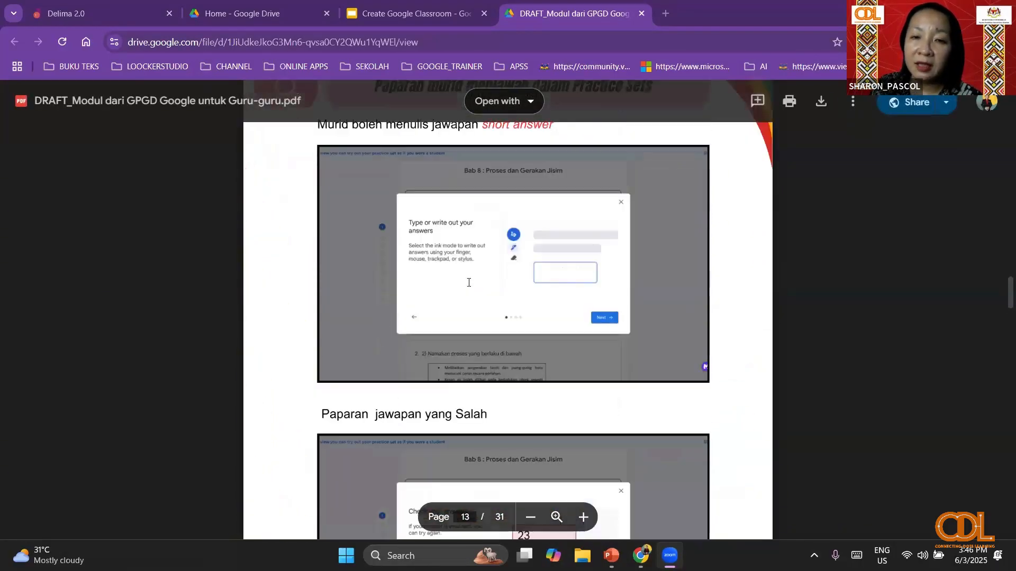
scroll(468, 283, "up", 2)
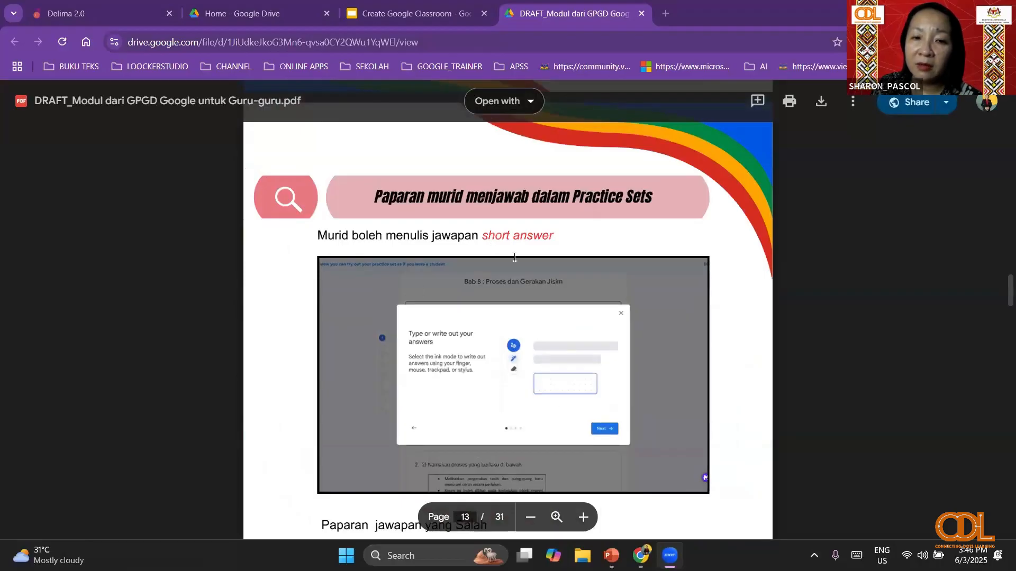
scroll(532, 371, "down", 5)
scroll(532, 372, "down", 9)
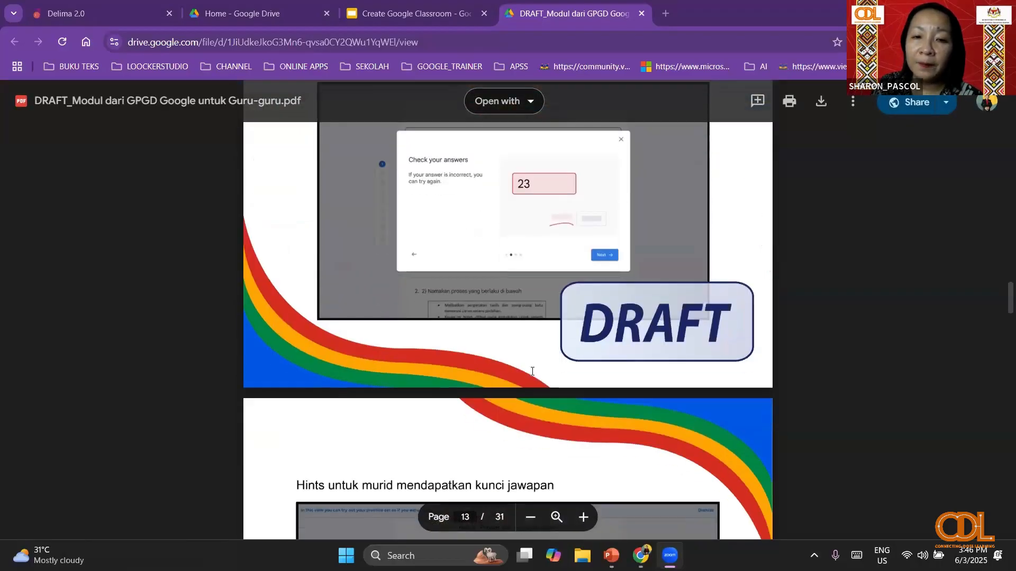
scroll(532, 372, "up", 3)
scroll(532, 372, "down", 3)
scroll(532, 372, "down", 9)
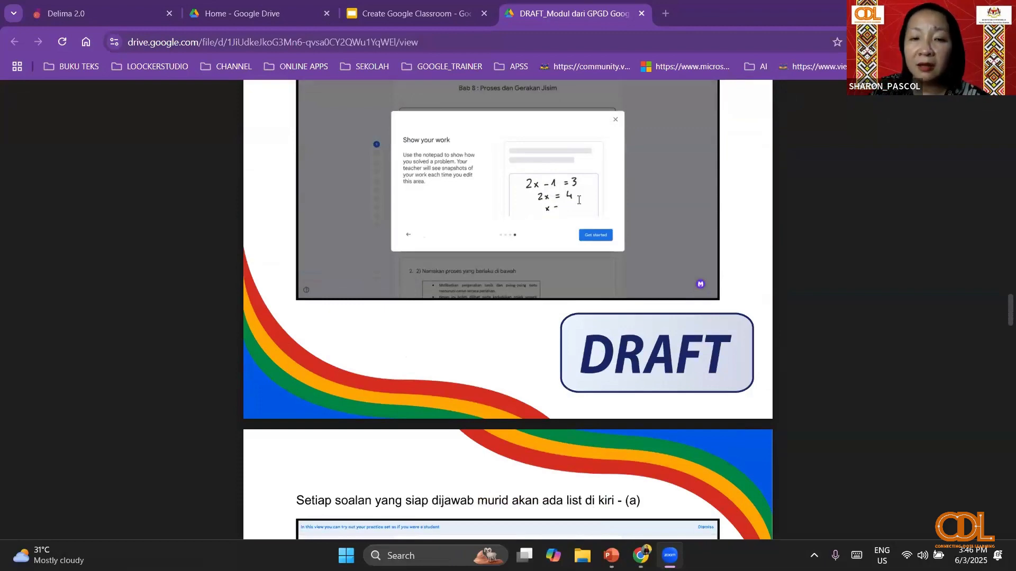
scroll(515, 275, "down", 4)
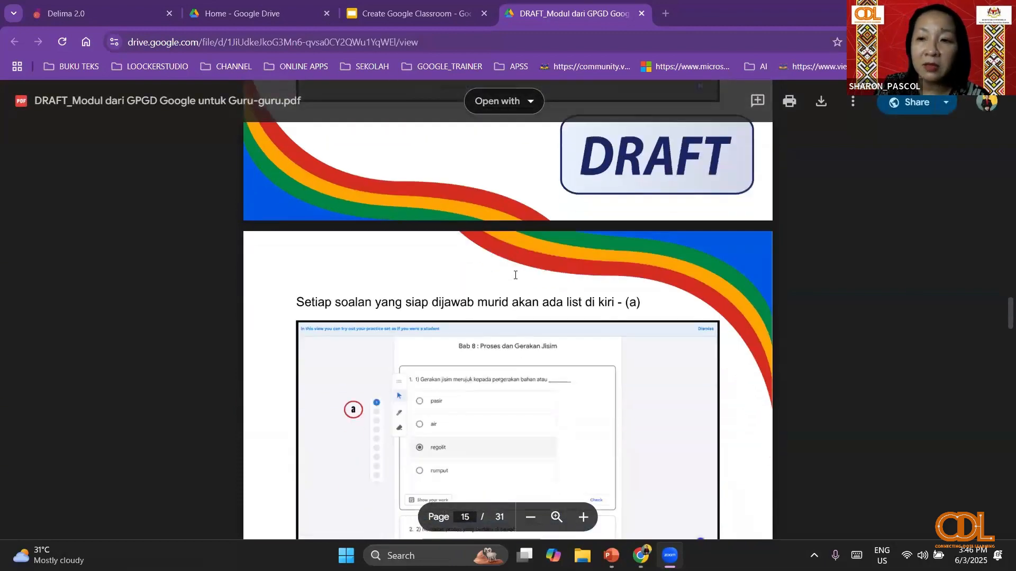
scroll(429, 320, "down", 12)
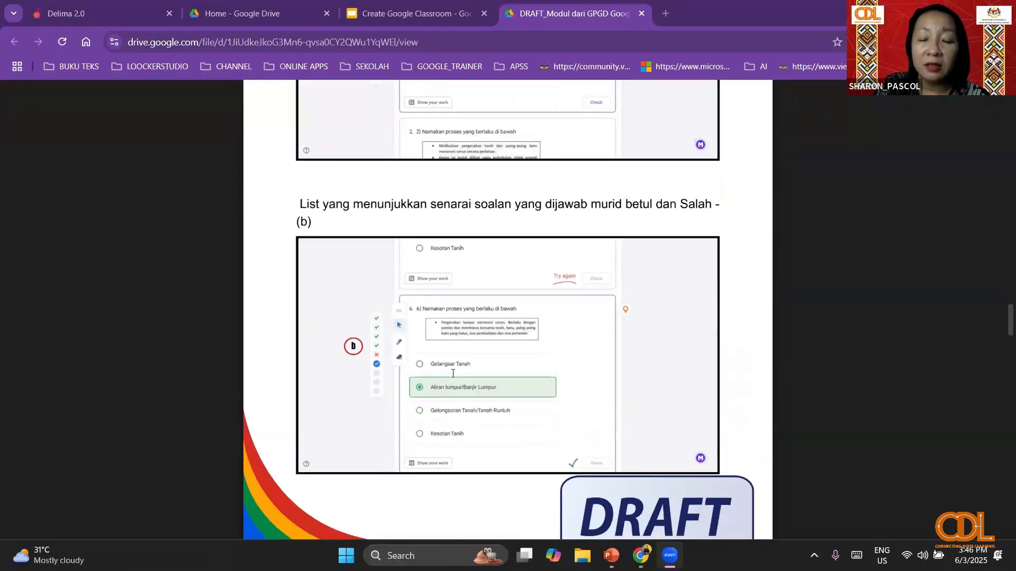
- Review the "YouTube Interaktif dalam Google Classroom" section, from logging in to DELIMa through creating a class and opening classwork
scroll(453, 373, "down", 6)
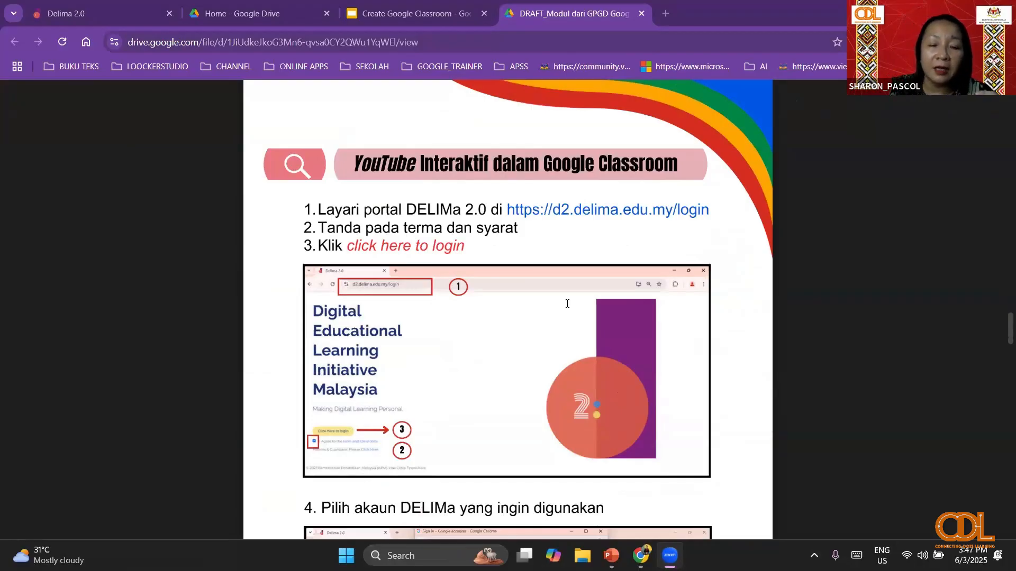
scroll(499, 364, "down", 9)
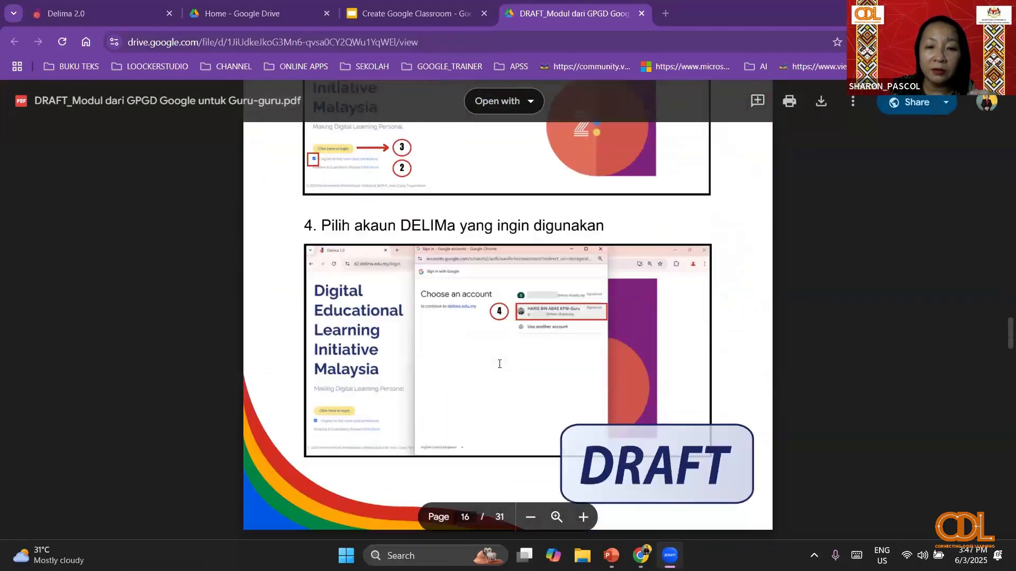
scroll(499, 365, "down", 10)
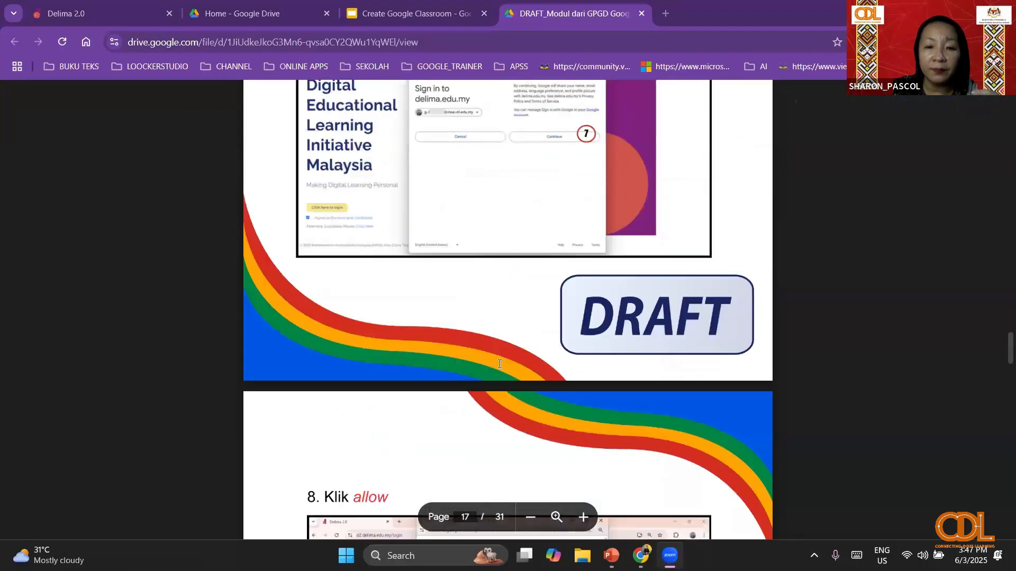
scroll(500, 364, "down", 15)
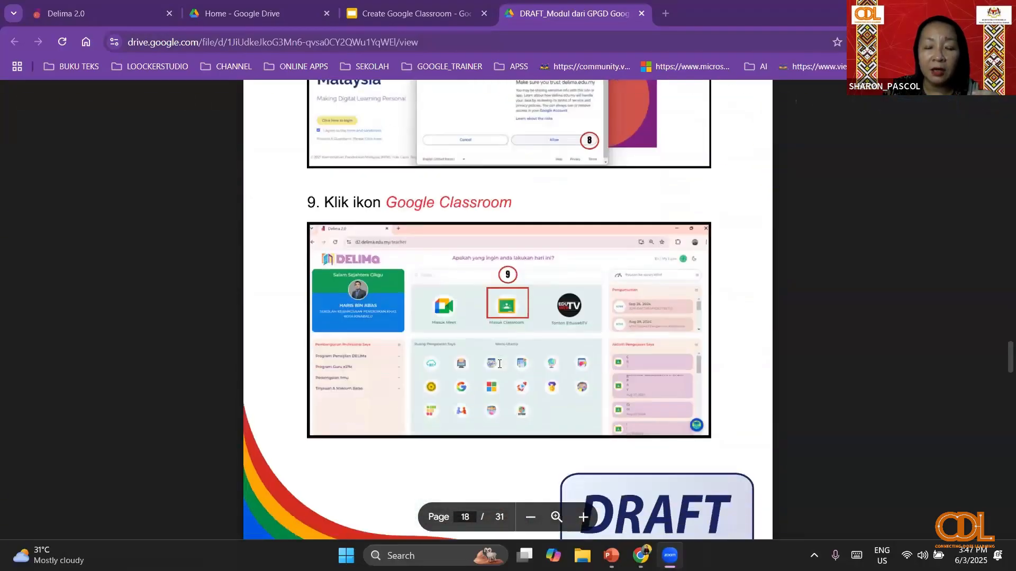
scroll(499, 364, "down", 15)
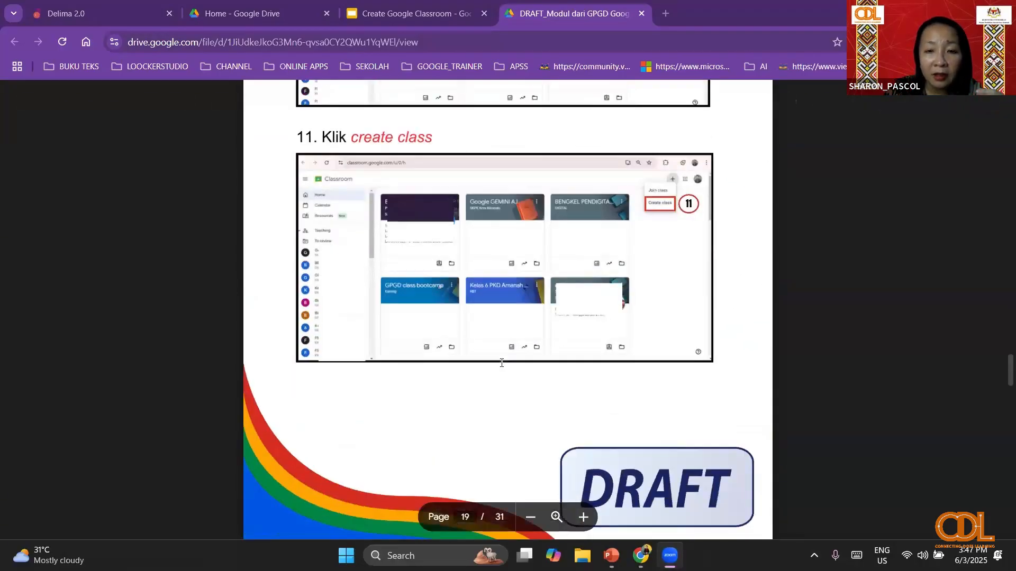
scroll(501, 363, "down", 3)
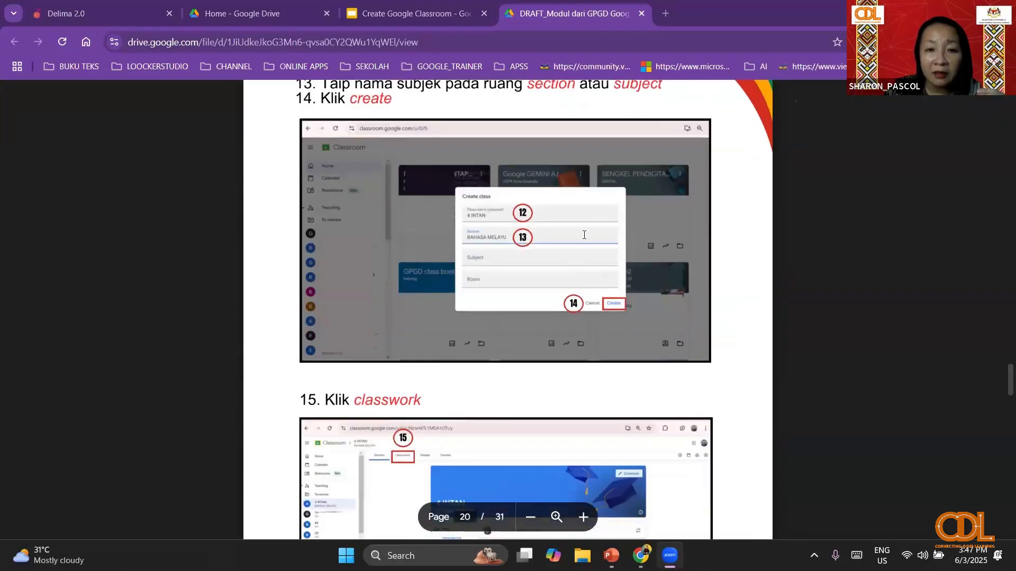
scroll(525, 262, "down", 2)
scroll(540, 334, "down", 2)
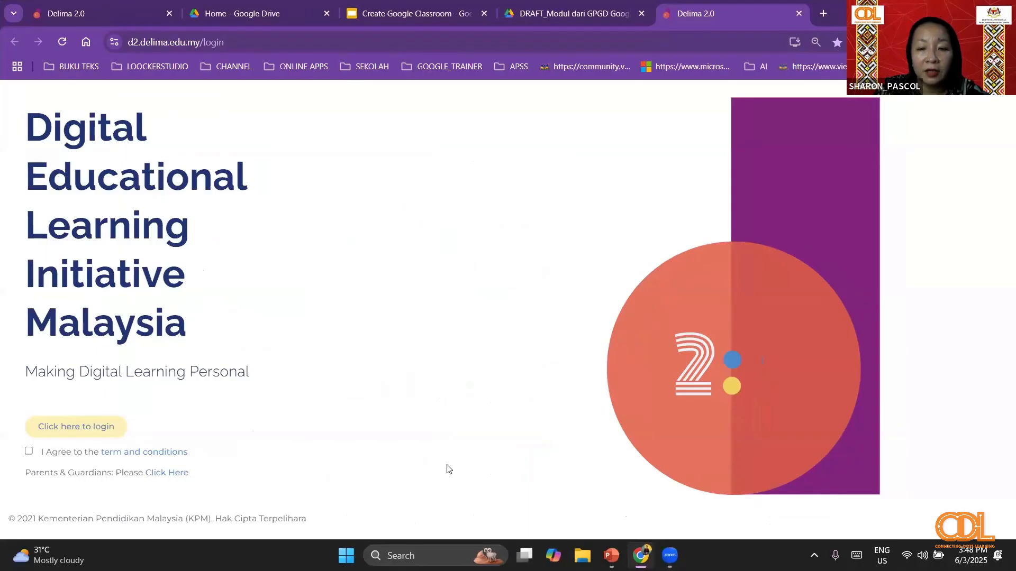
- Log in to DELIMa 2.0 by agreeing to the terms, choosing the teacher's Google account and allowing the requested access
left_click(813, 217)
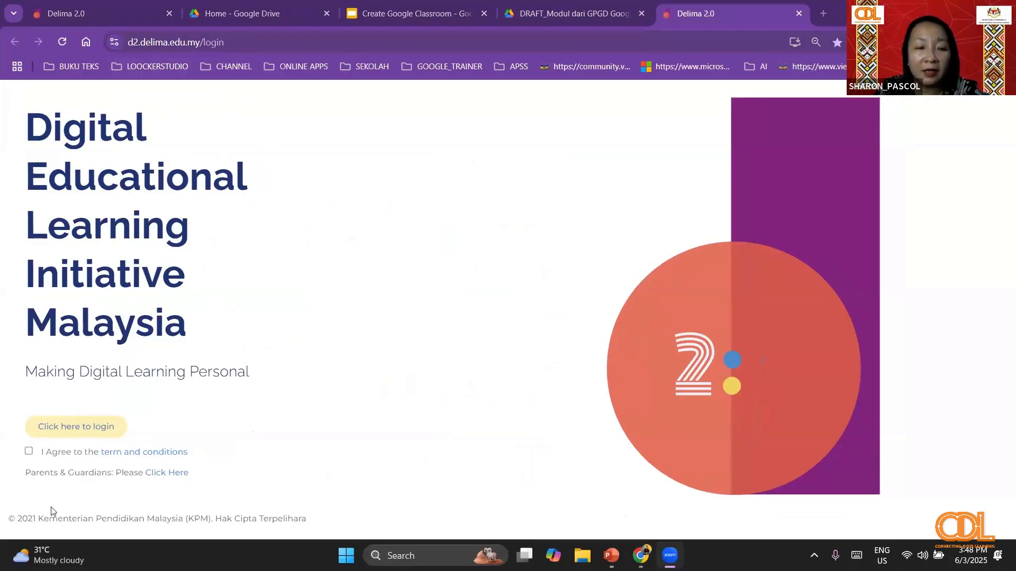
left_click(29, 453)
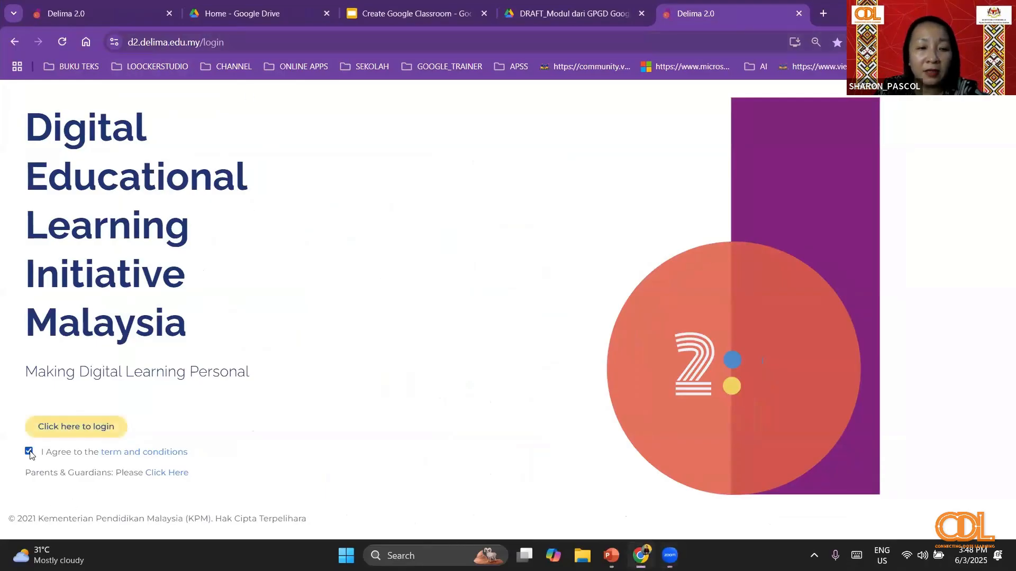
left_click(76, 427)
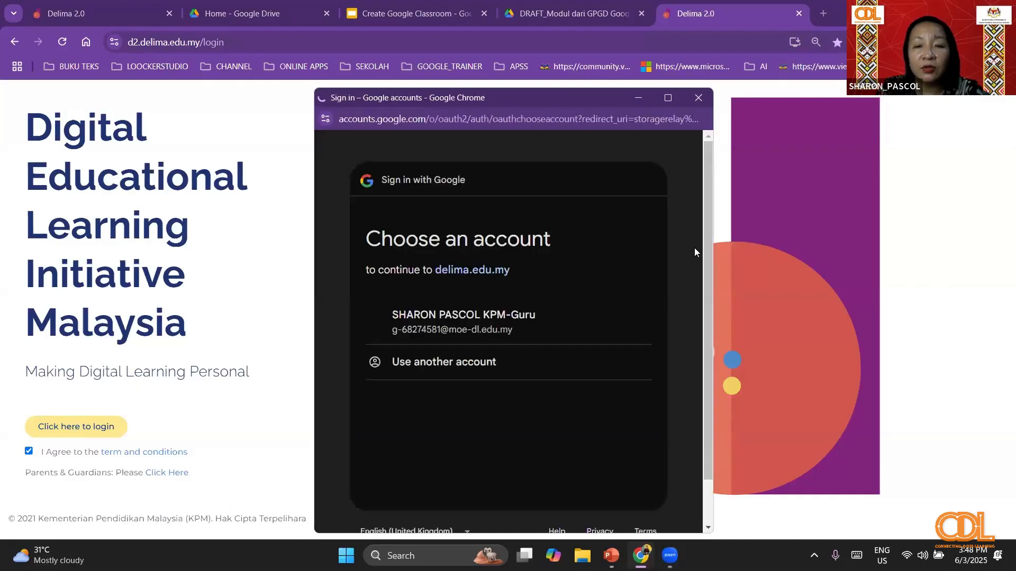
left_click(668, 97)
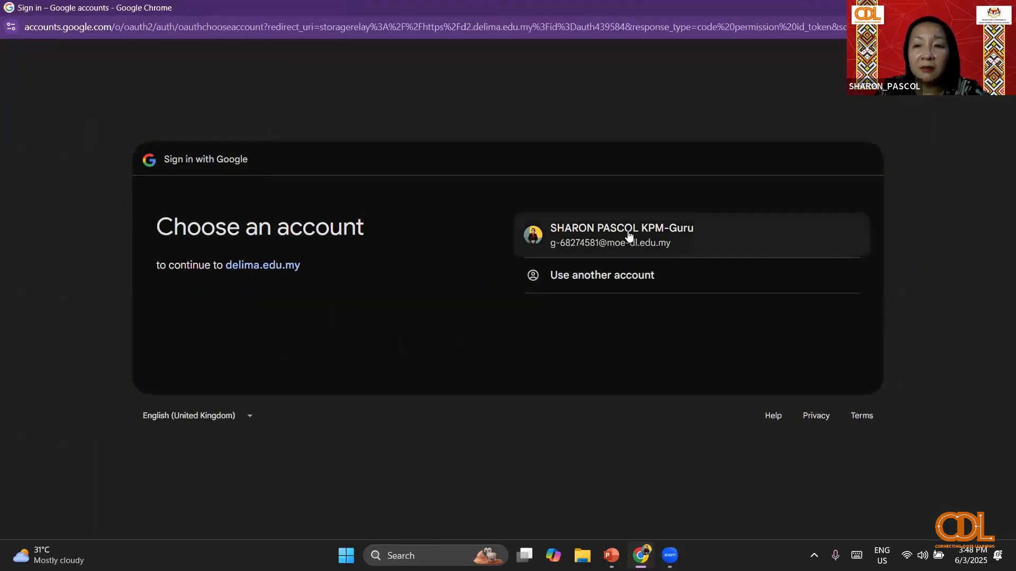
left_click(628, 230)
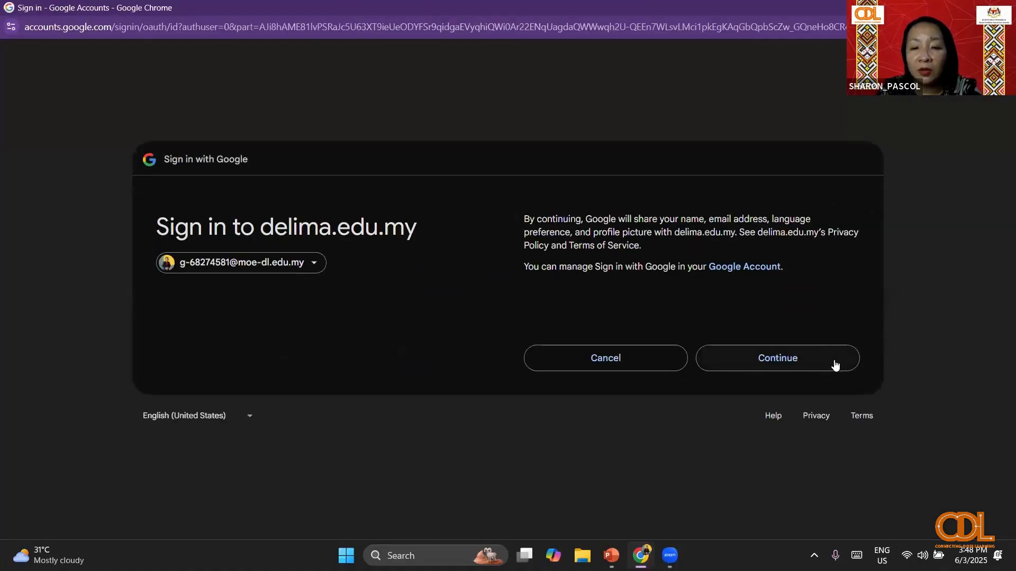
left_click(835, 364)
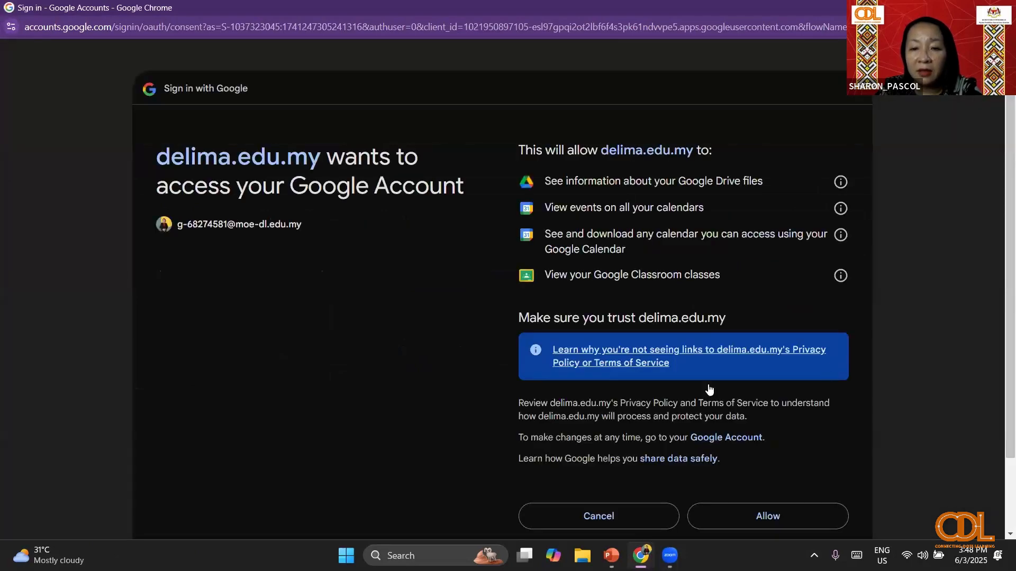
scroll(709, 390, "down", 2)
left_click(773, 428)
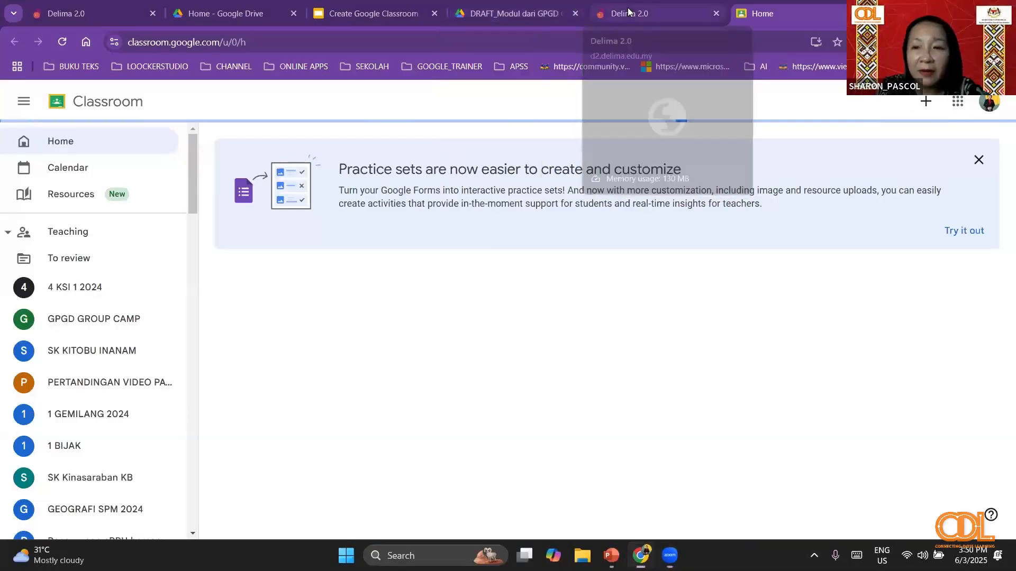
- Open Google Classroom from the DELIMa dashboard and locate the 1 GEMILANG 2024 class among the class cards
left_click(628, 9)
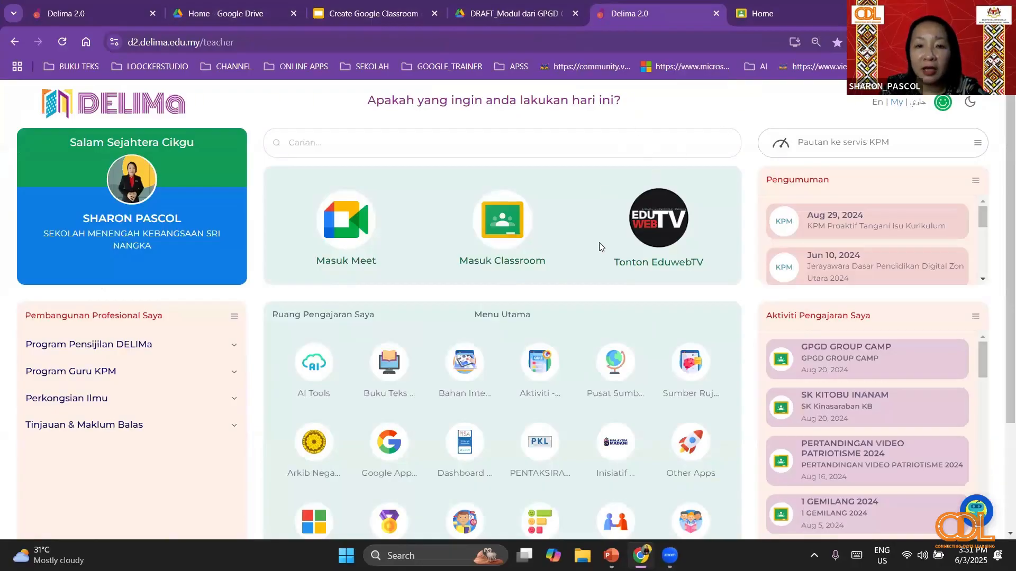
left_click(508, 220)
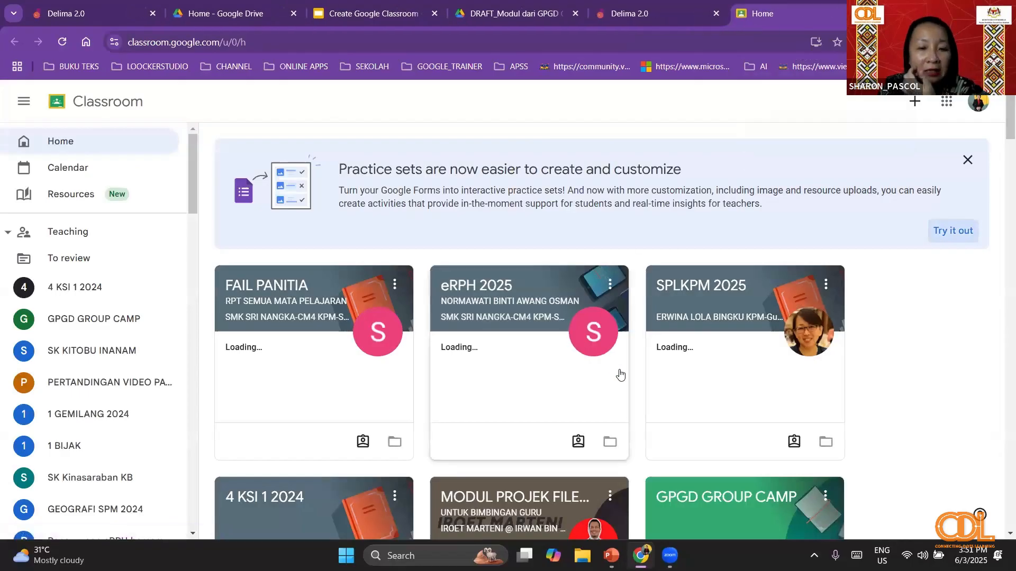
scroll(617, 376, "down", 3)
scroll(620, 374, "down", 7)
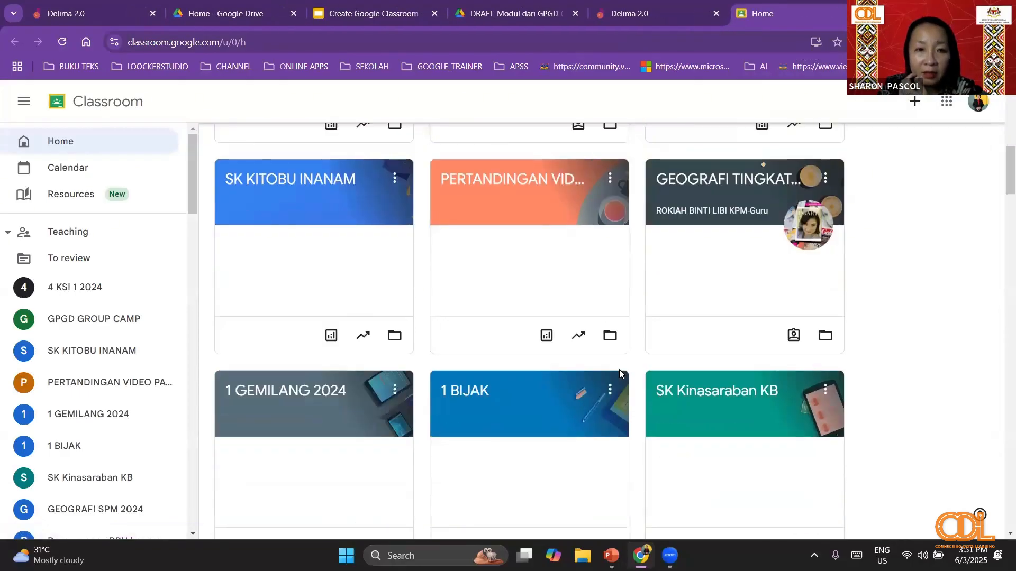
scroll(620, 374, "up", 4)
scroll(620, 375, "down", 6)
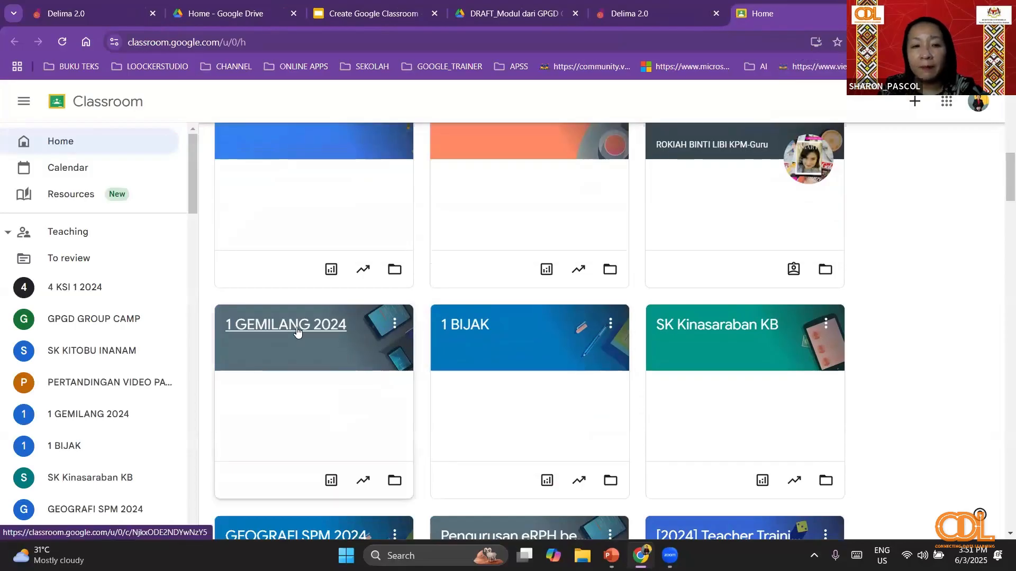
- Archive the 1 GEMILANG 2024 class, leaving the other classes in the archive list unselected
left_click(395, 326)
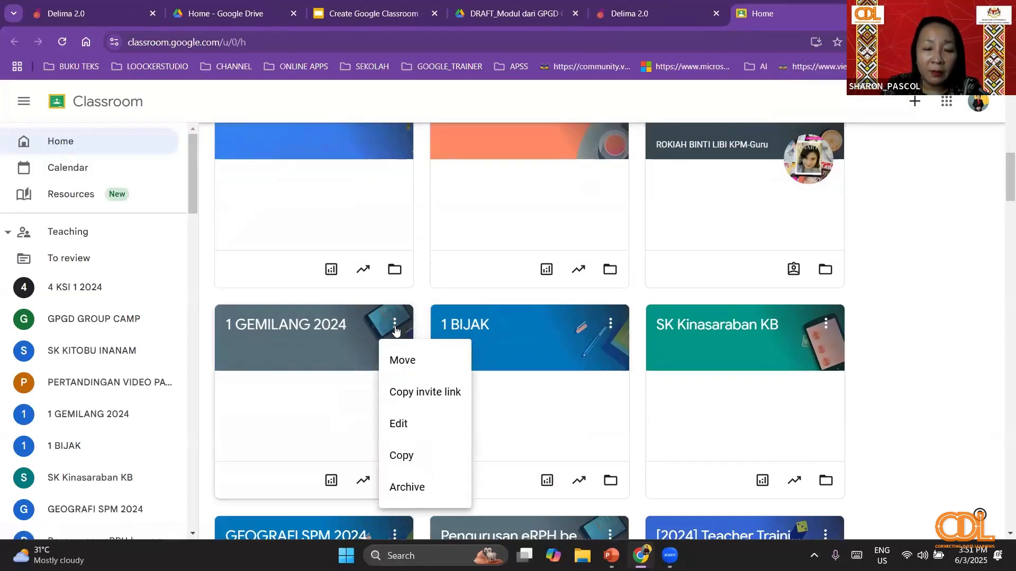
left_click(417, 479)
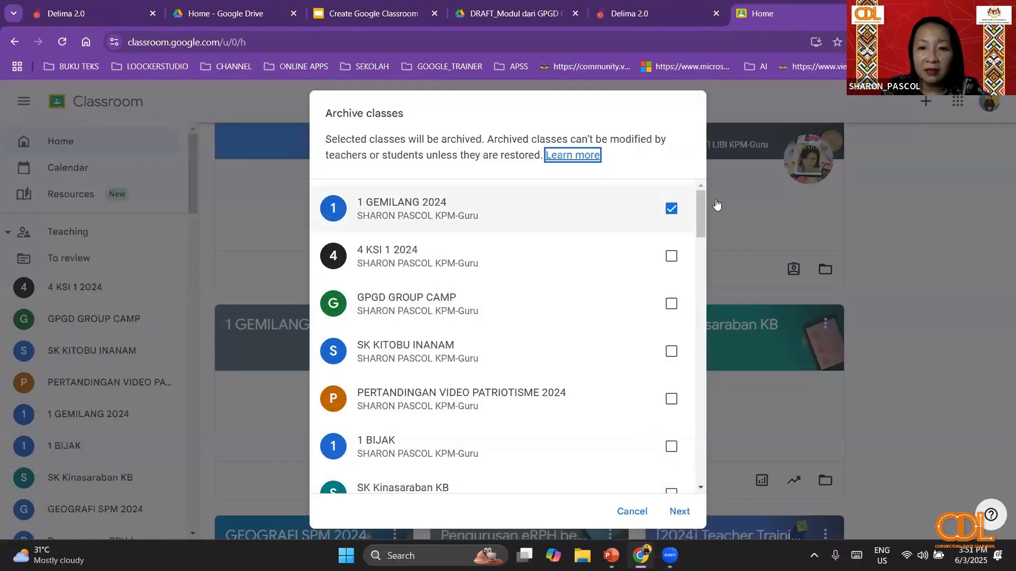
scroll(690, 323, "down", 1)
scroll(690, 322, "down", 15)
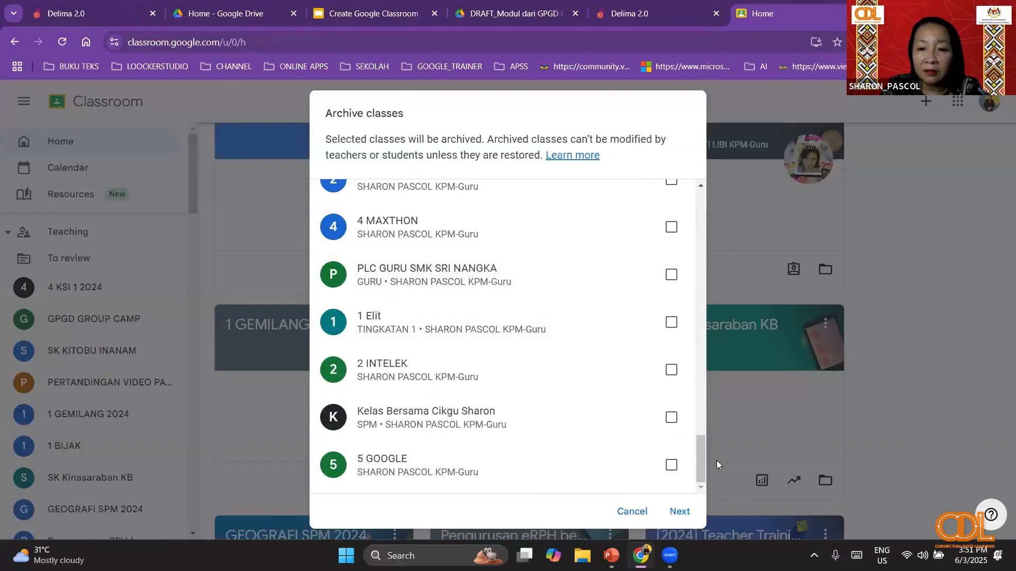
key("ctrl+a")
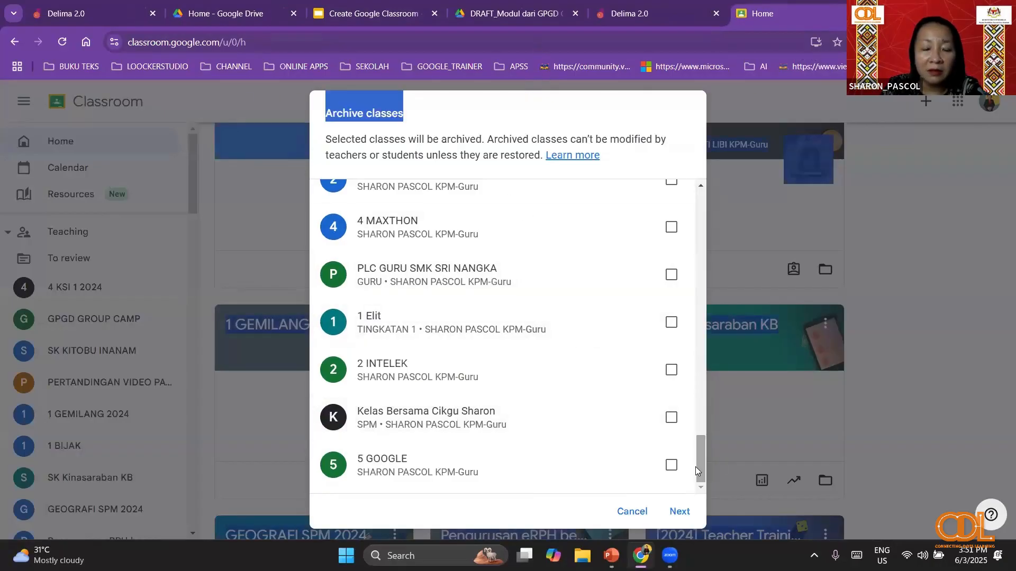
left_click(338, 517)
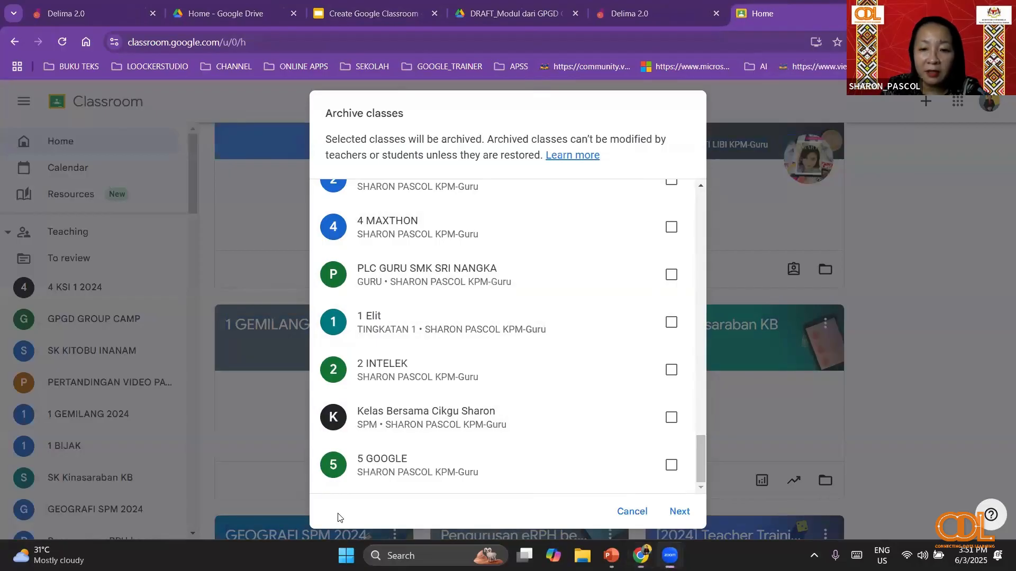
left_click(683, 513)
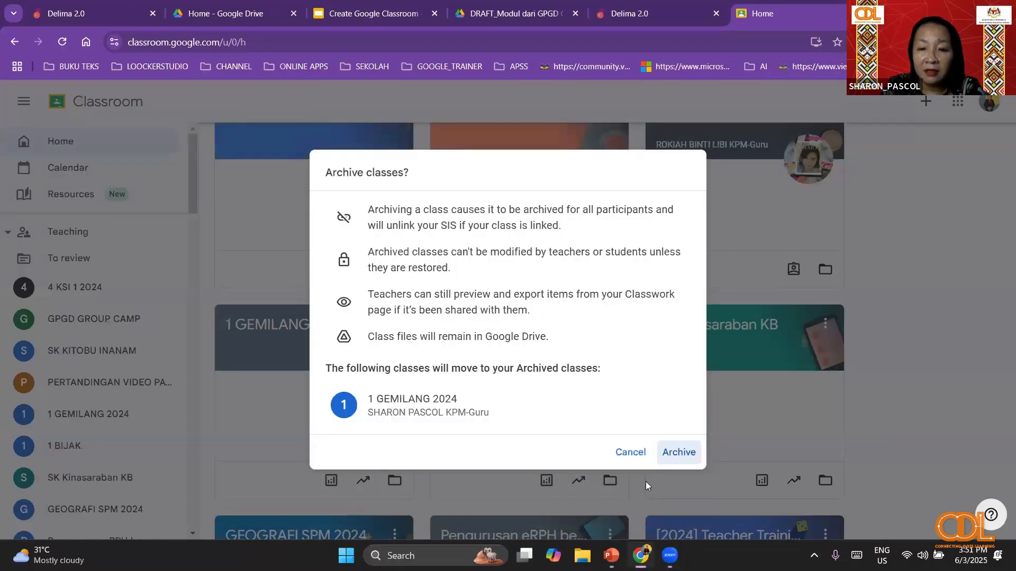
left_click(679, 452)
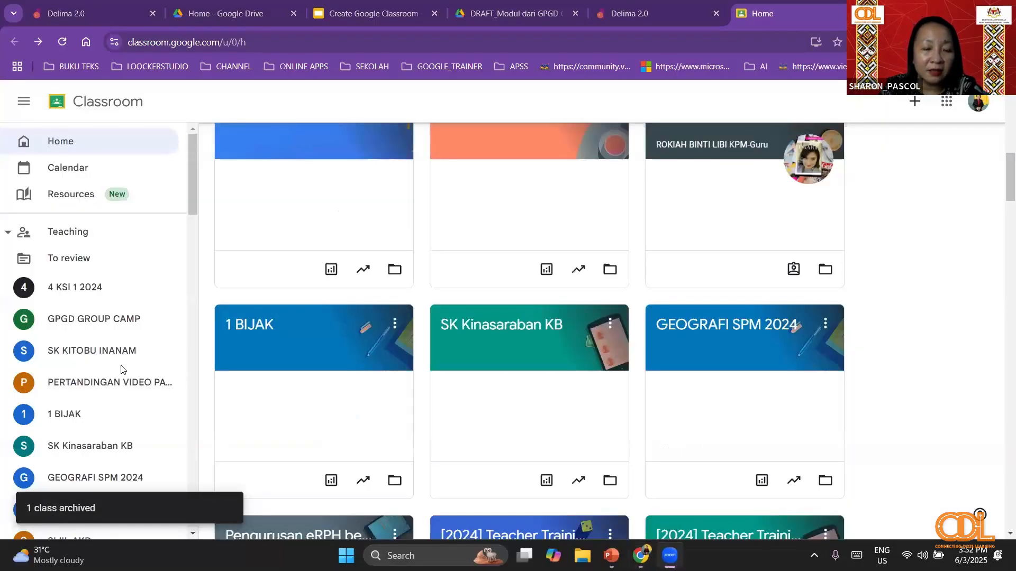
- Look through the list of teaching and enrolled classes and open the archived classes page
scroll(120, 369, "down", 10)
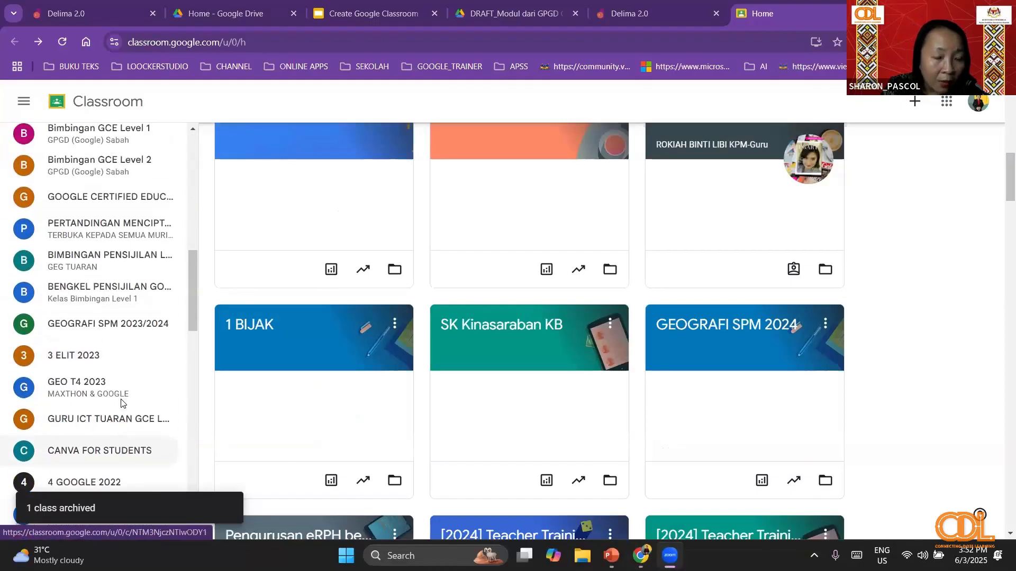
scroll(120, 402, "down", 15)
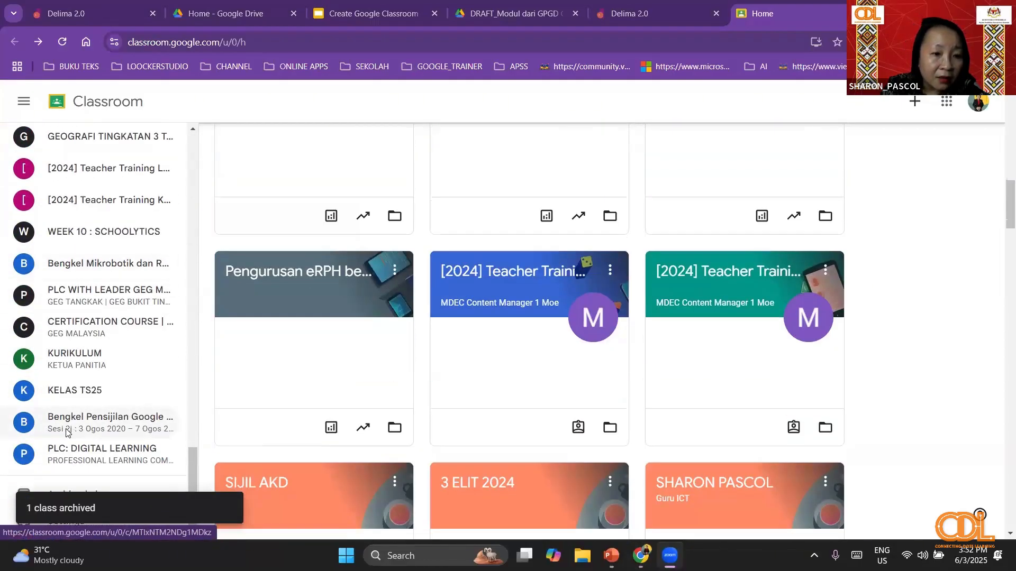
scroll(67, 433, "down", 6)
scroll(58, 226, "up", 1)
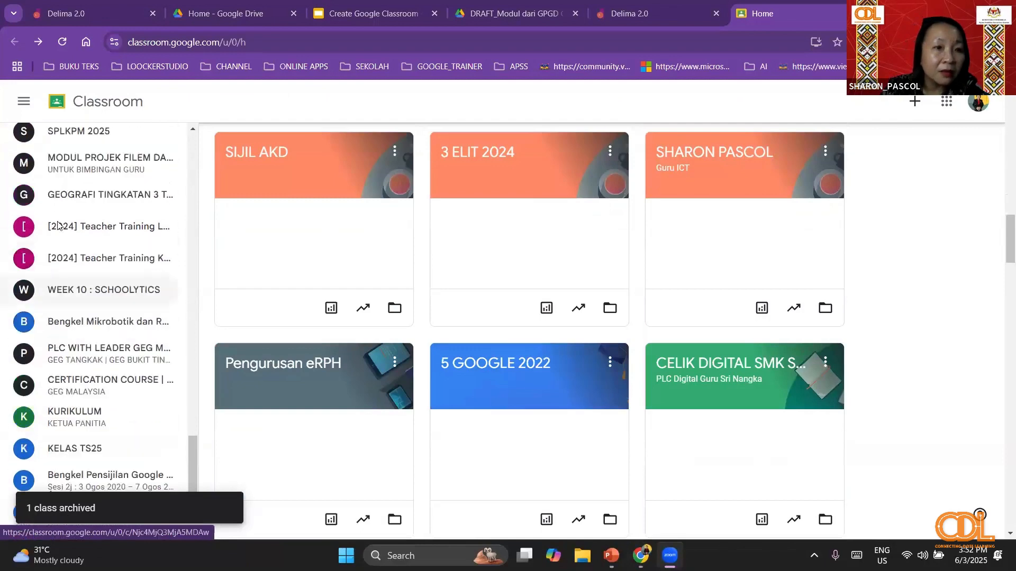
scroll(58, 226, "up", 20)
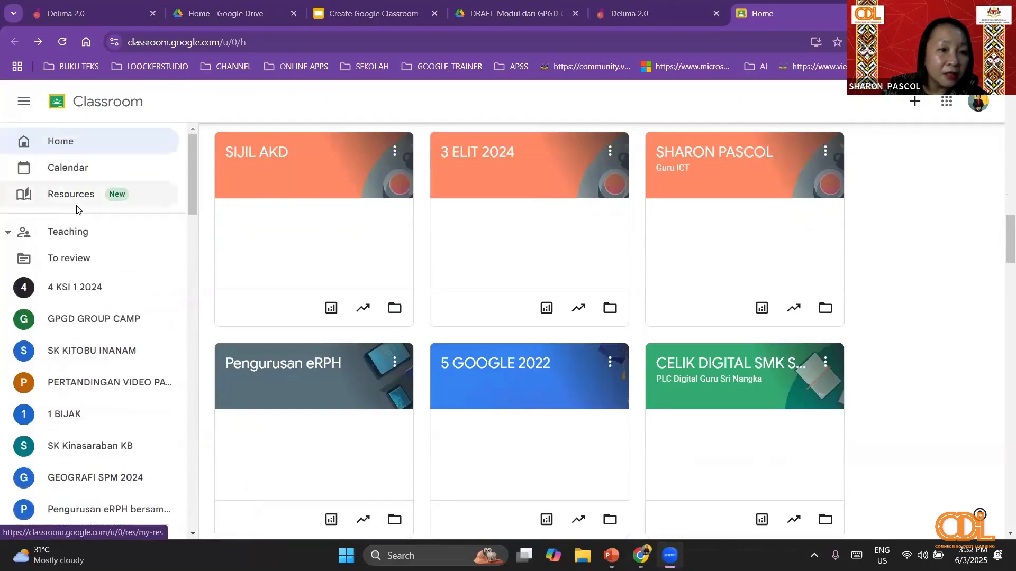
scroll(186, 164, "up", 5)
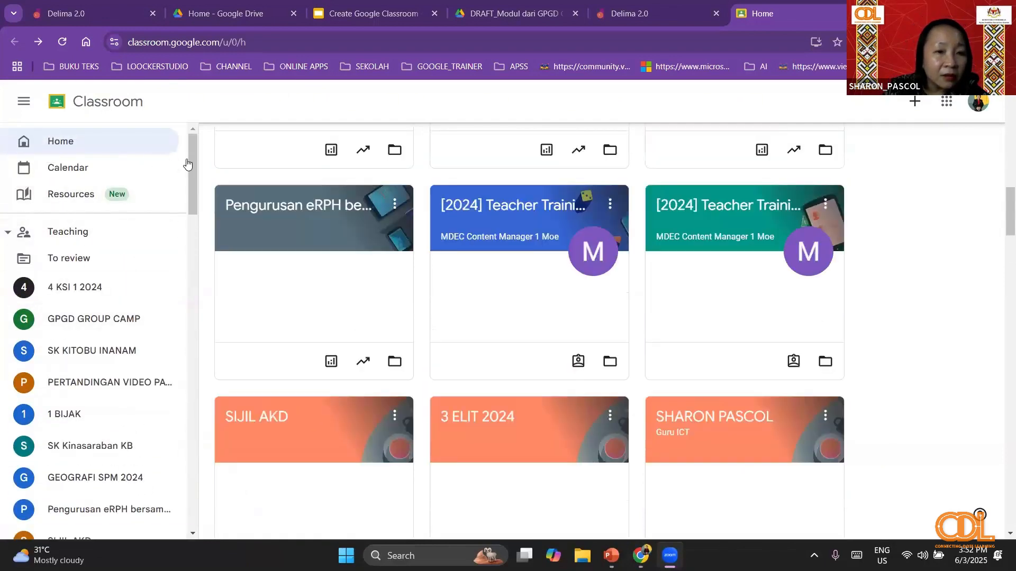
scroll(163, 471, "down", 15)
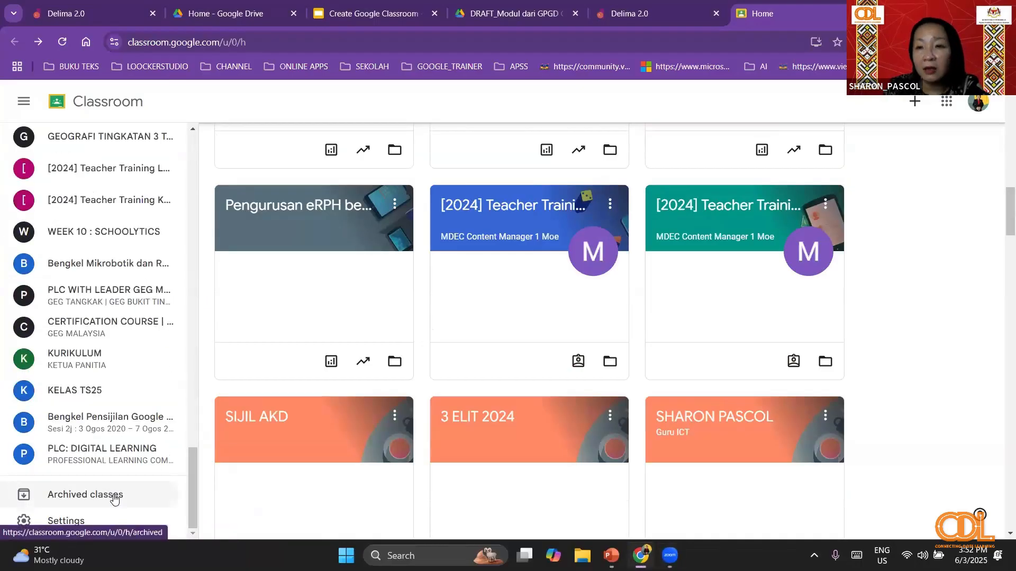
left_click(114, 499)
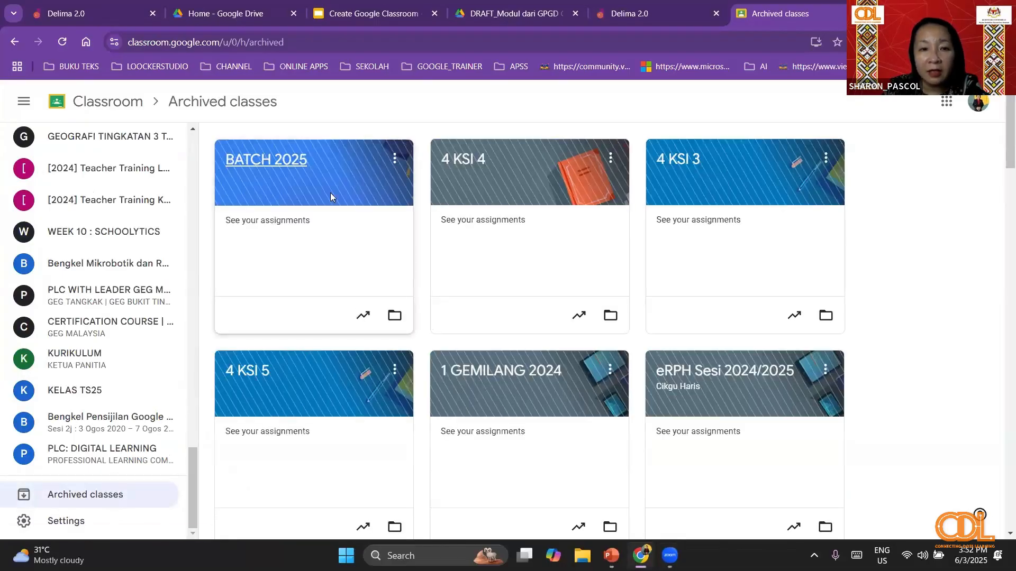
- Check the options available for the archived BATCH 2025 class, then return to the Classroom home page
left_click(394, 158)
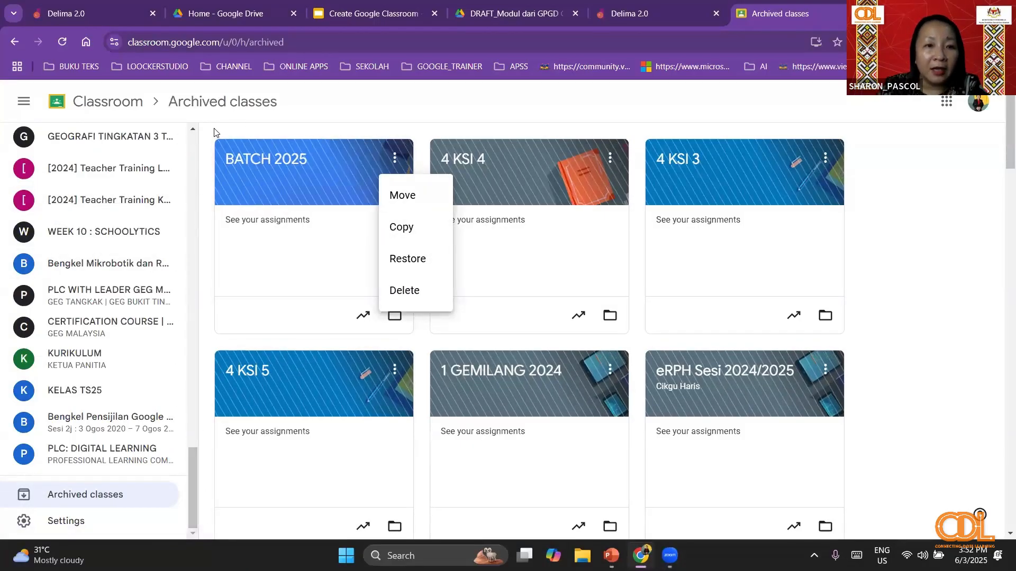
left_click(236, 127)
scroll(174, 217, "up", 1)
scroll(174, 217, "up", 10)
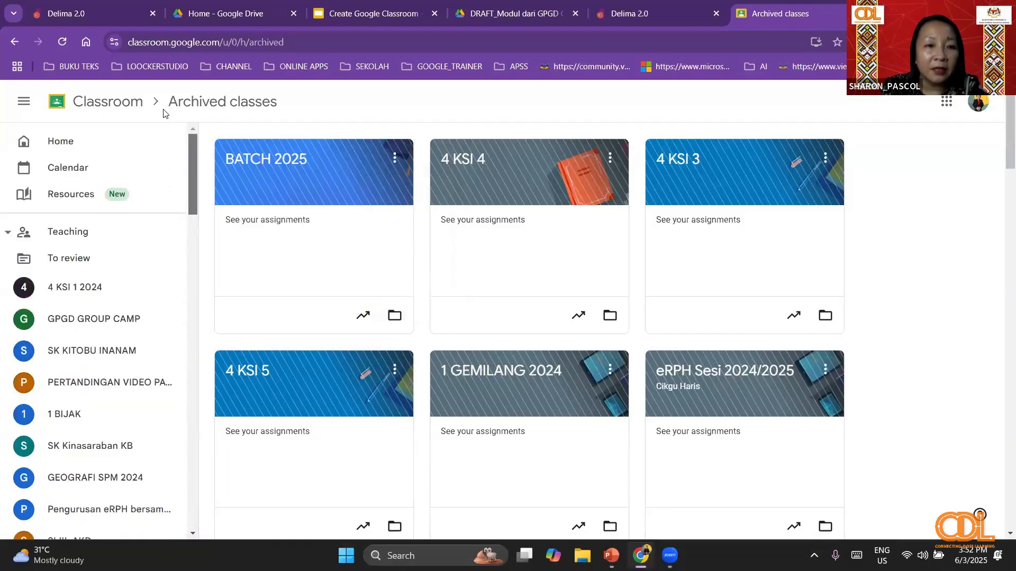
left_click(95, 142)
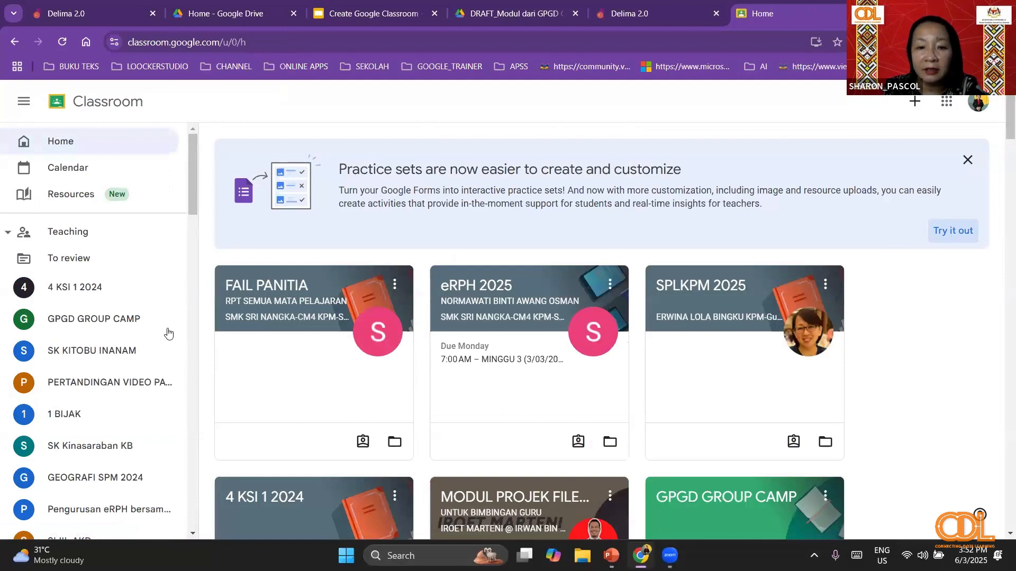
- Create a class named CDL_108 with the subject SABAH, leaving the section and room blank
left_click(917, 108)
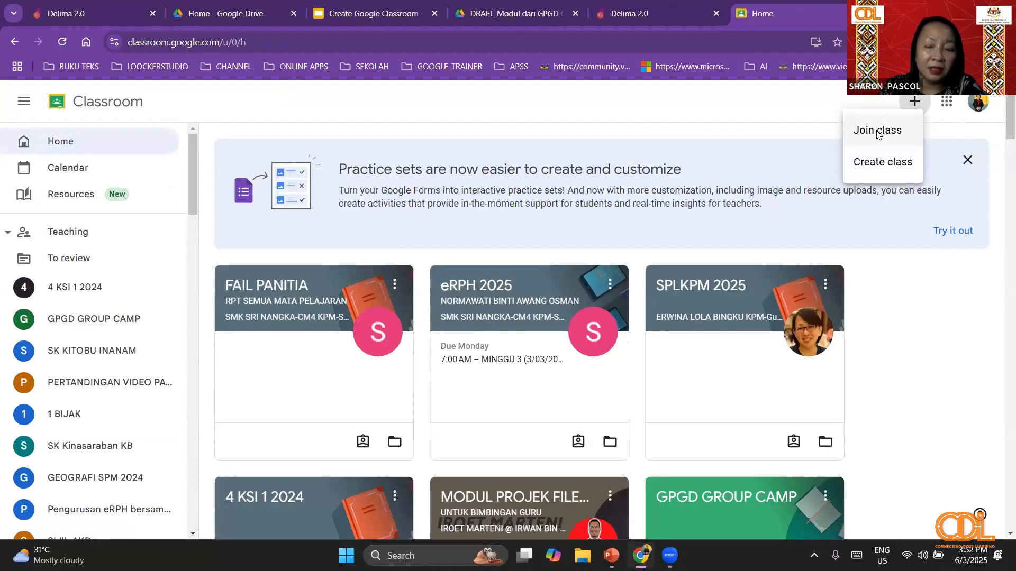
left_click(880, 163)
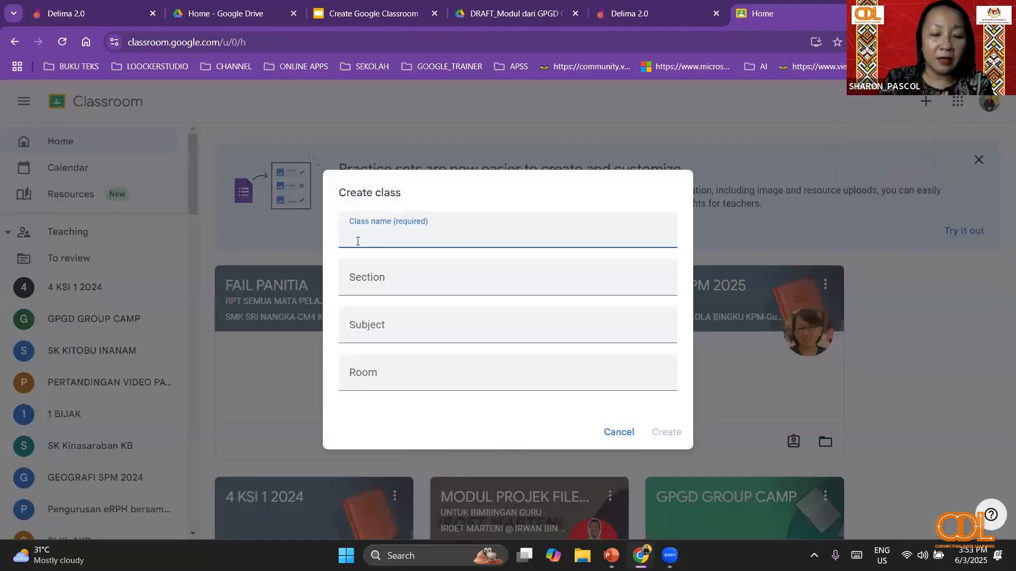
type("CDL")
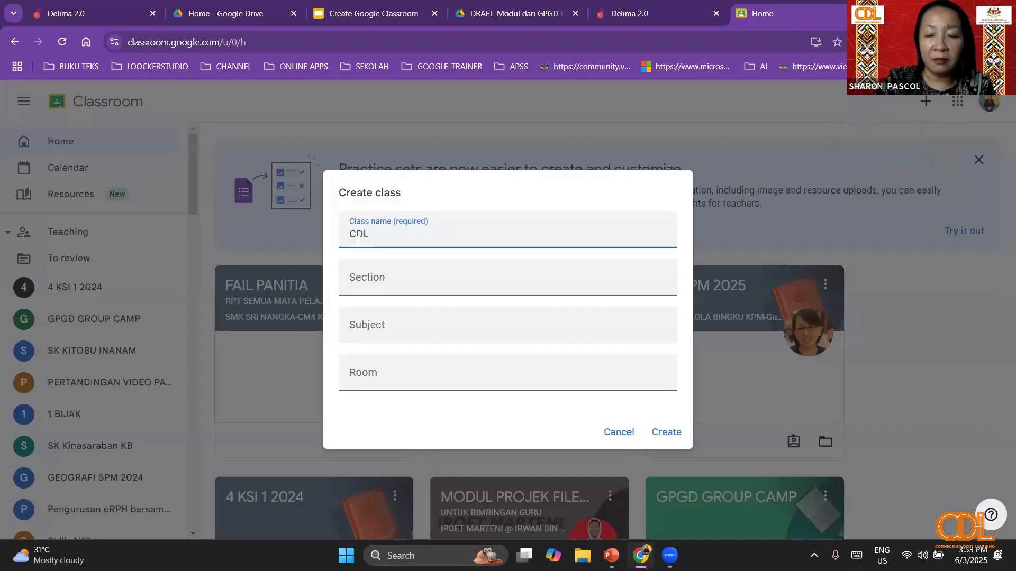
type("_")
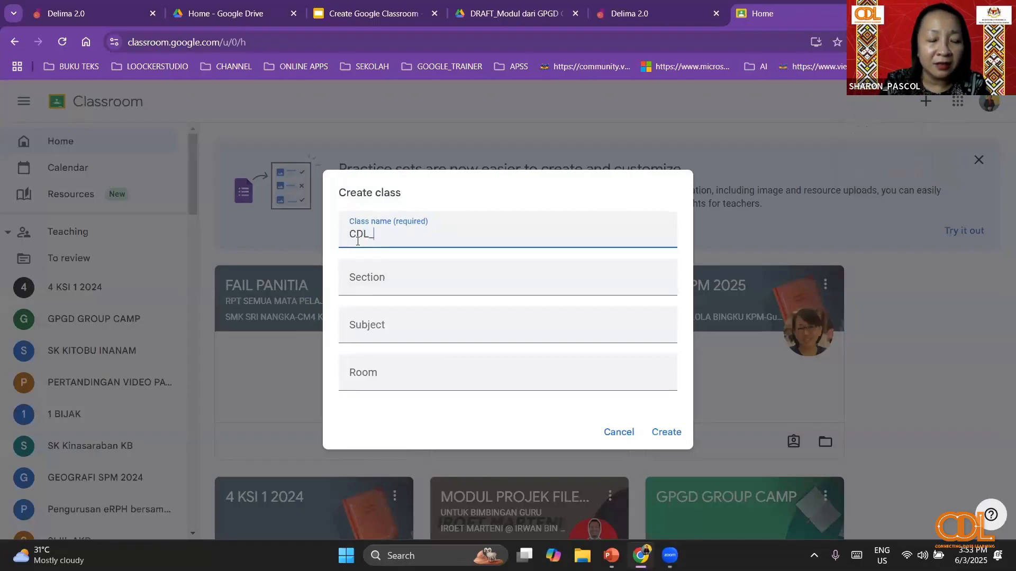
type("10")
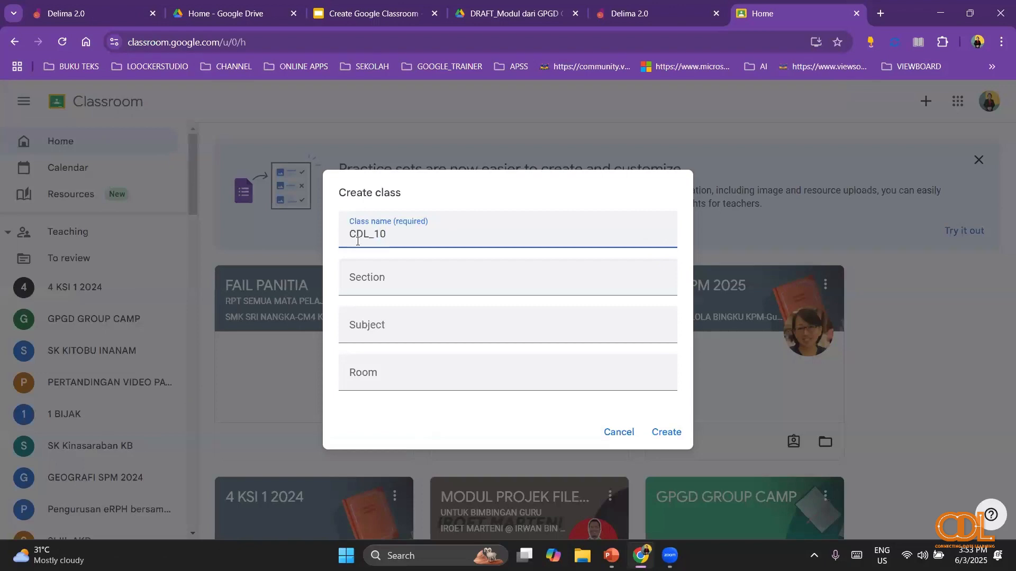
key("BackSpace")
type("08")
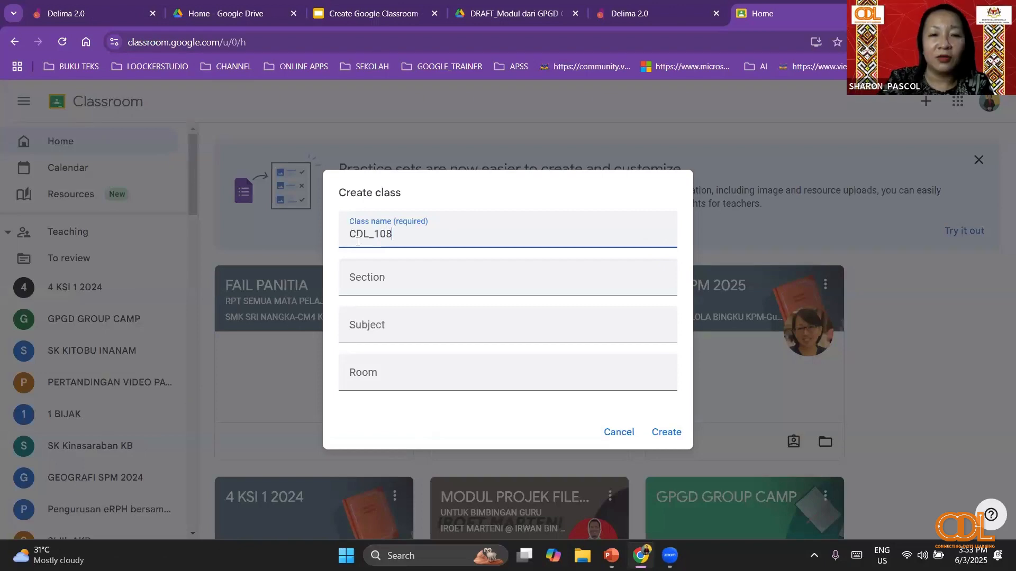
left_click(389, 286)
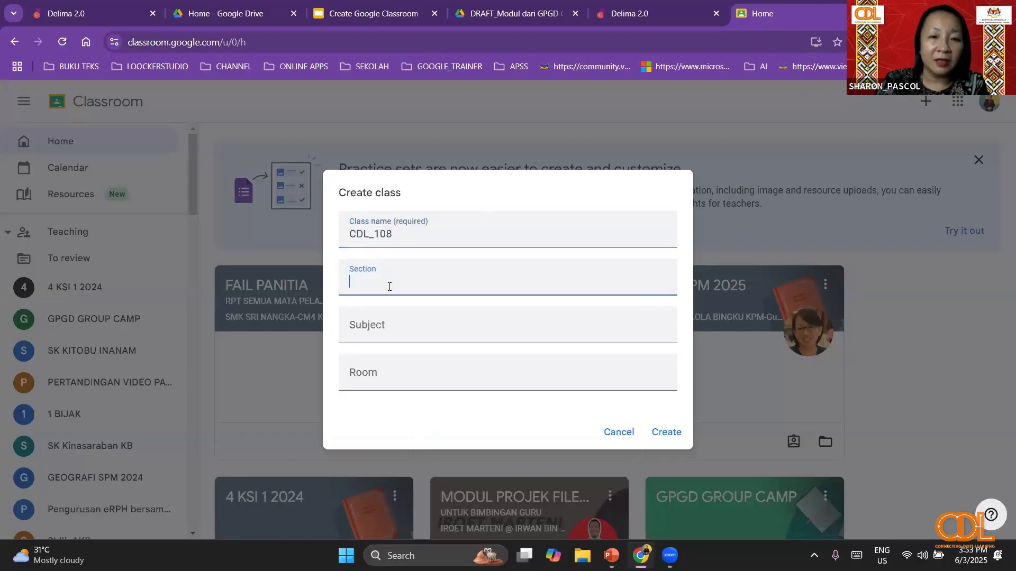
left_click(419, 324)
type("SABAH")
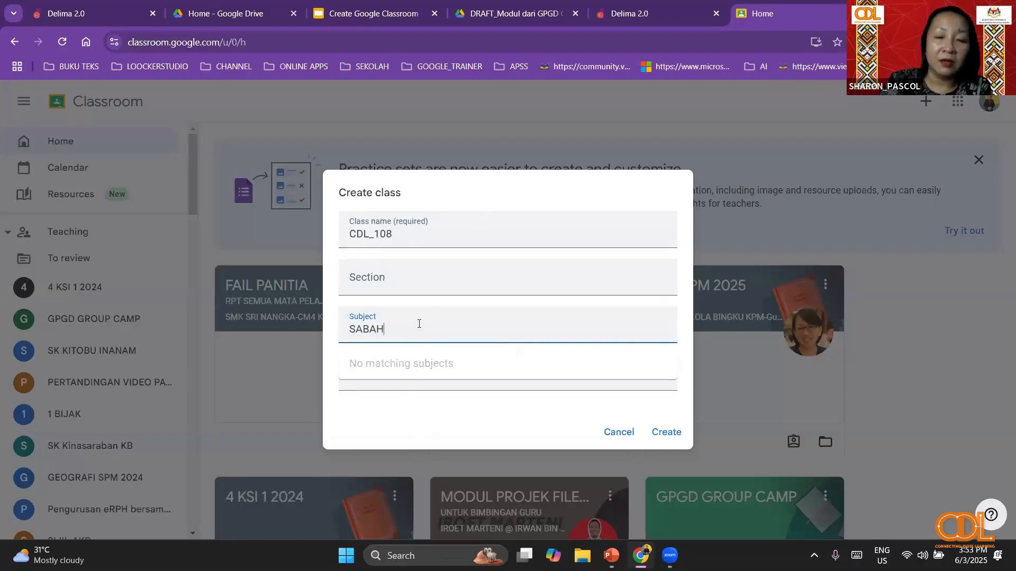
left_click(667, 433)
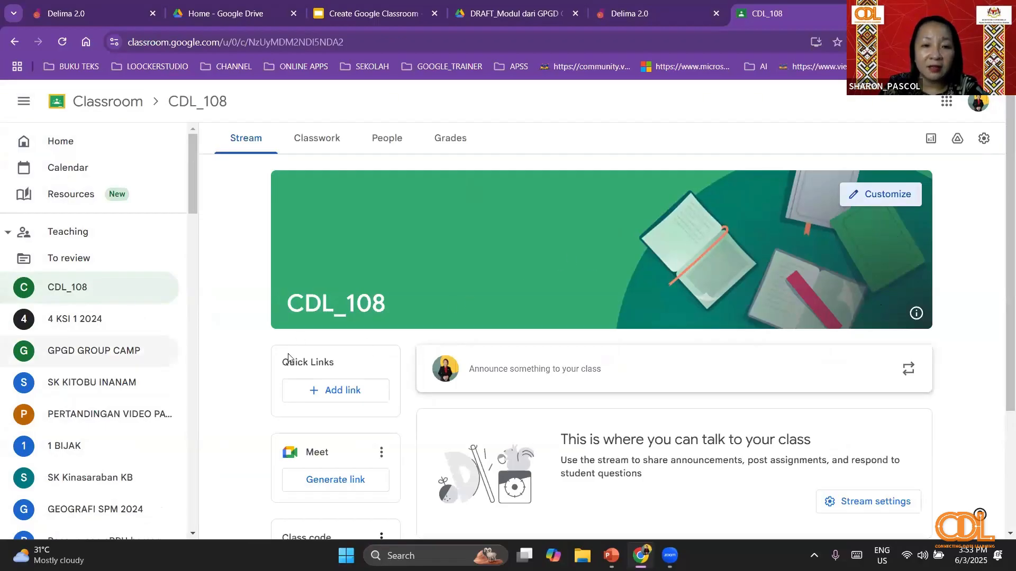
- Display the enlarged class code of CDL_108, copy its invite link and close the display
scroll(379, 344, "down", 3)
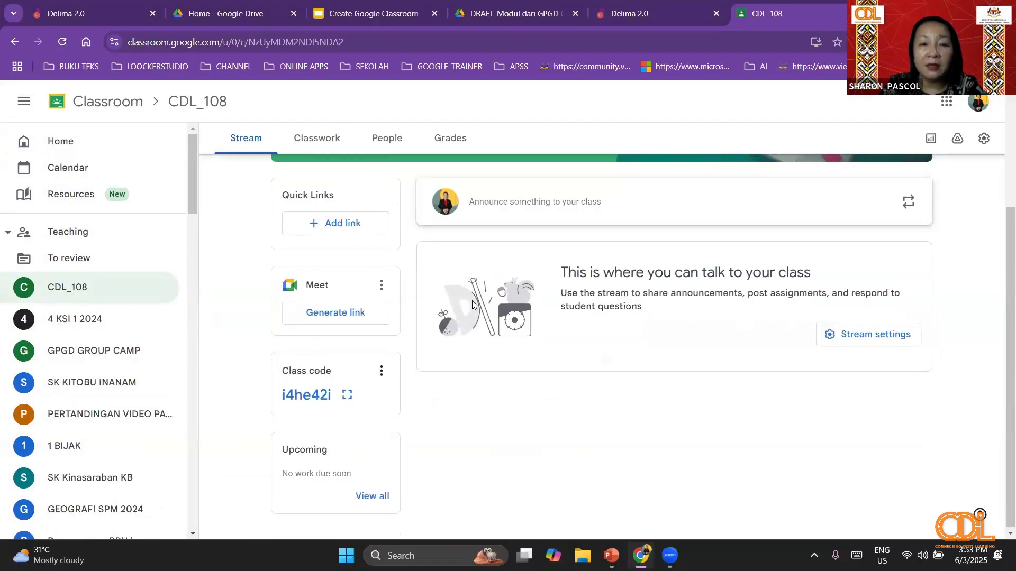
scroll(472, 300, "up", 3)
scroll(472, 301, "down", 1)
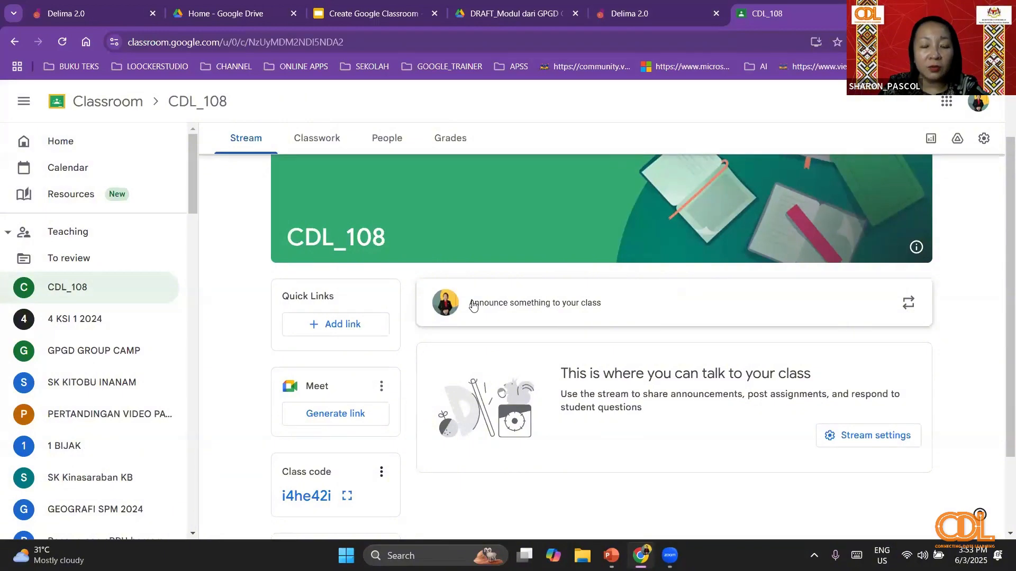
scroll(472, 306, "down", 2)
scroll(472, 305, "up", 1)
scroll(473, 305, "down", 2)
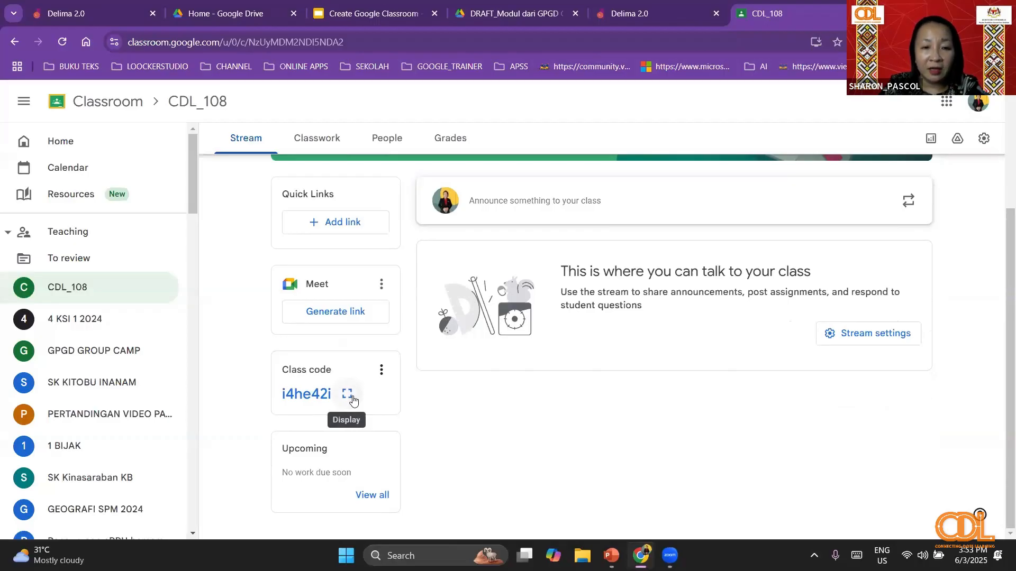
left_click(353, 399)
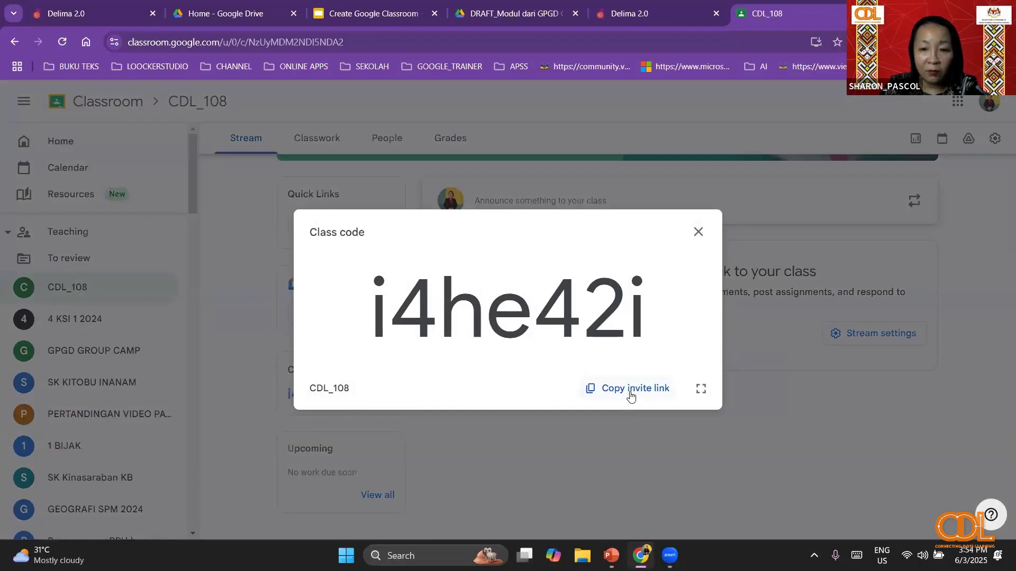
left_click(631, 395)
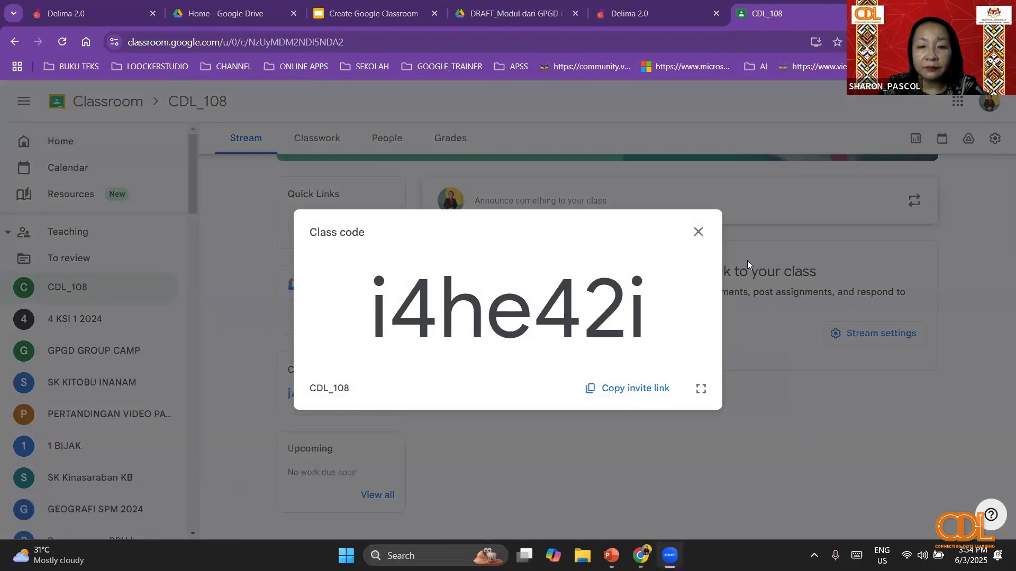
left_click(698, 231)
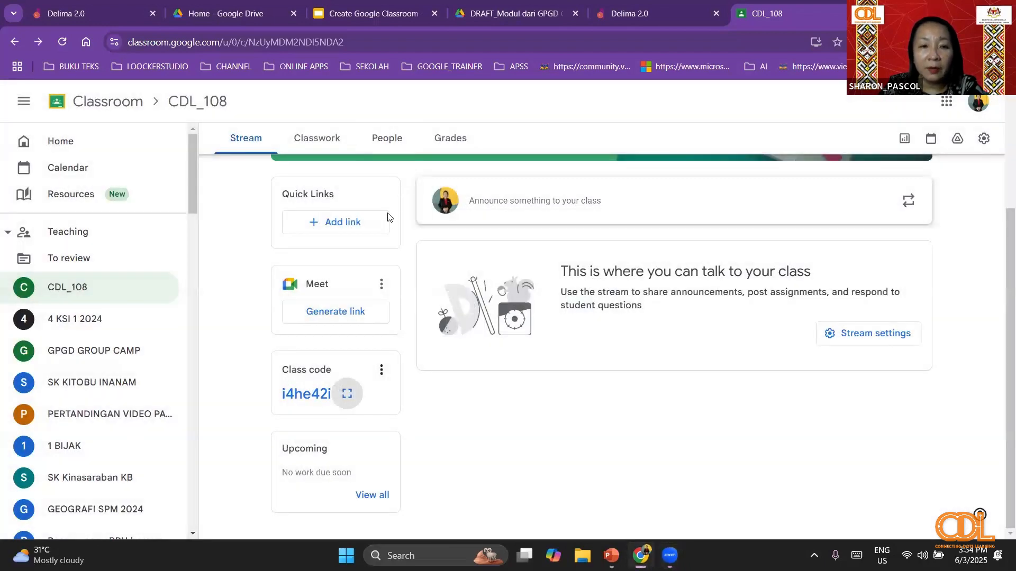
- Check the teachers and students of CDL_108, then return to the stream and display the class code again
left_click(376, 141)
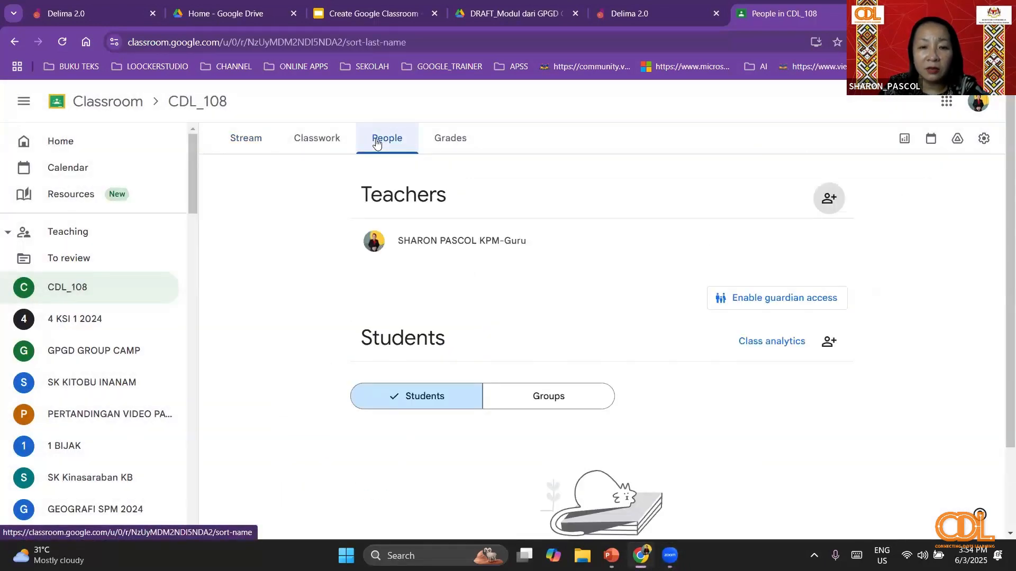
scroll(715, 375, "down", 2)
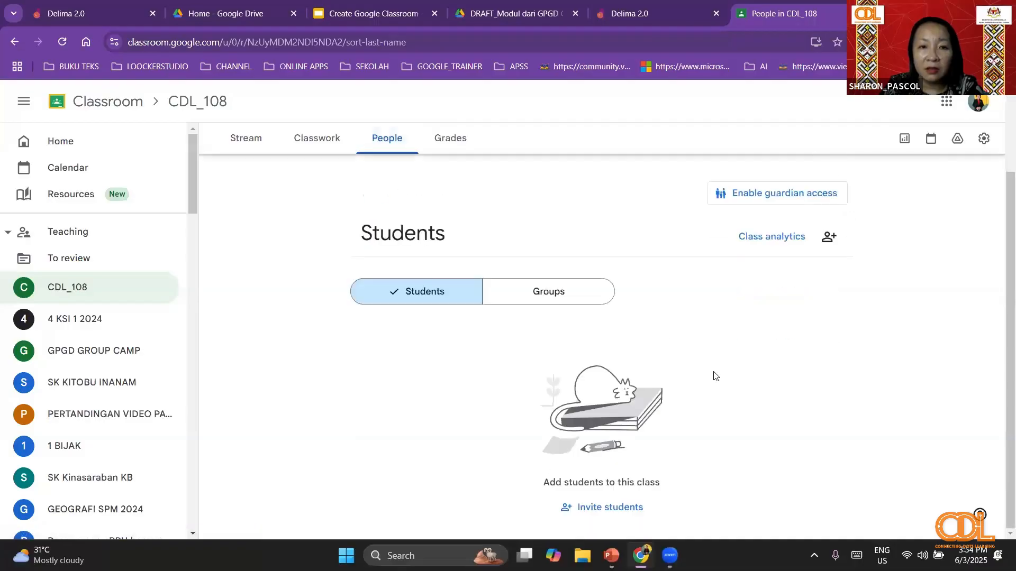
left_click(238, 147)
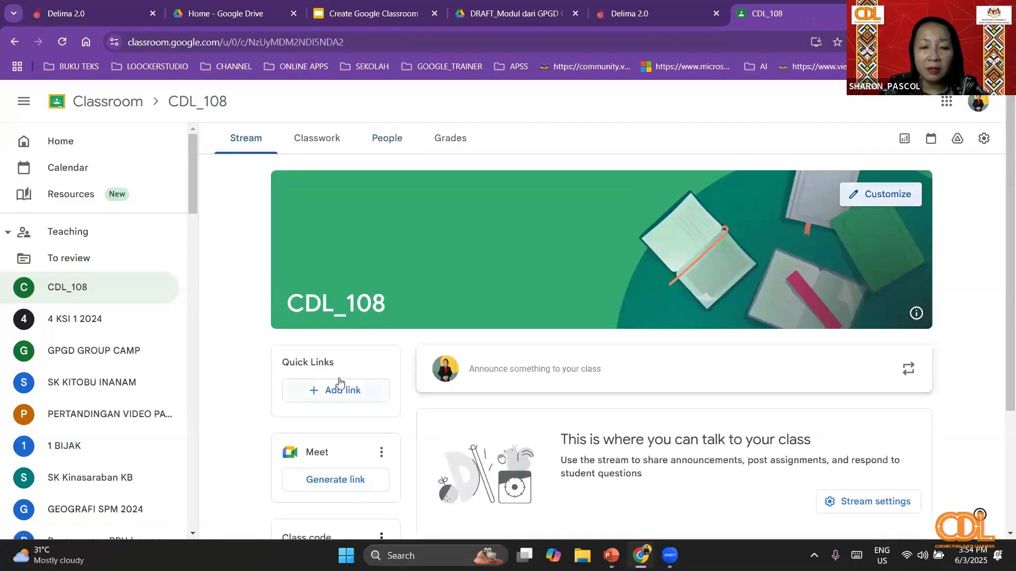
scroll(342, 386, "down", 3)
left_click(351, 394)
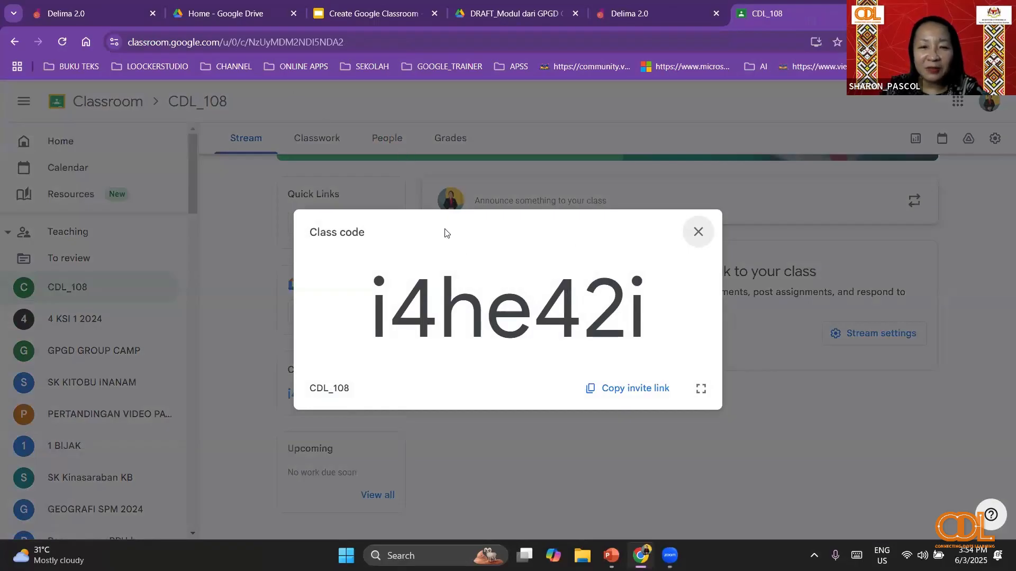
- Close the class code display and look through the full list of students in CDL_108
left_click(328, 141)
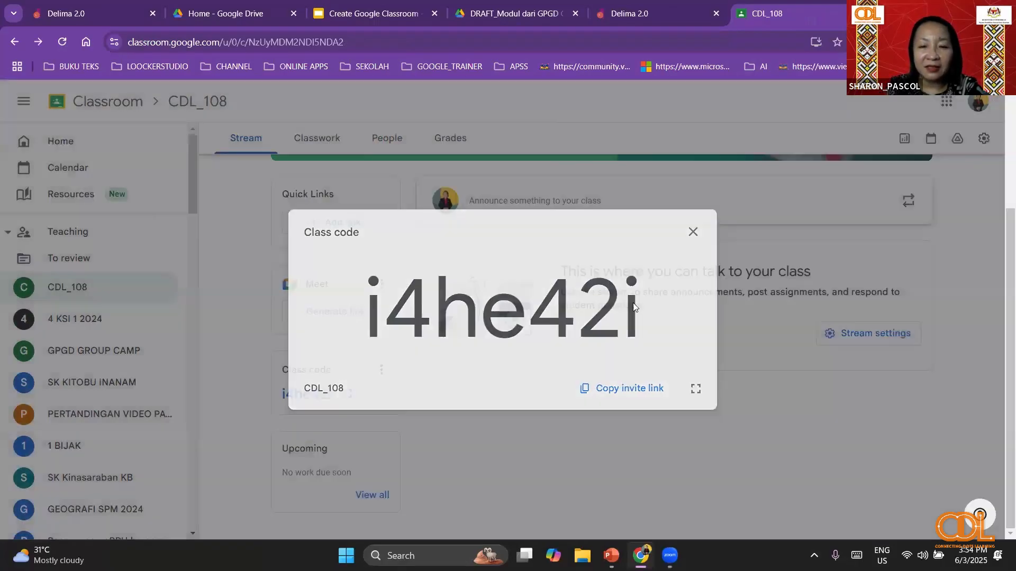
left_click(382, 140)
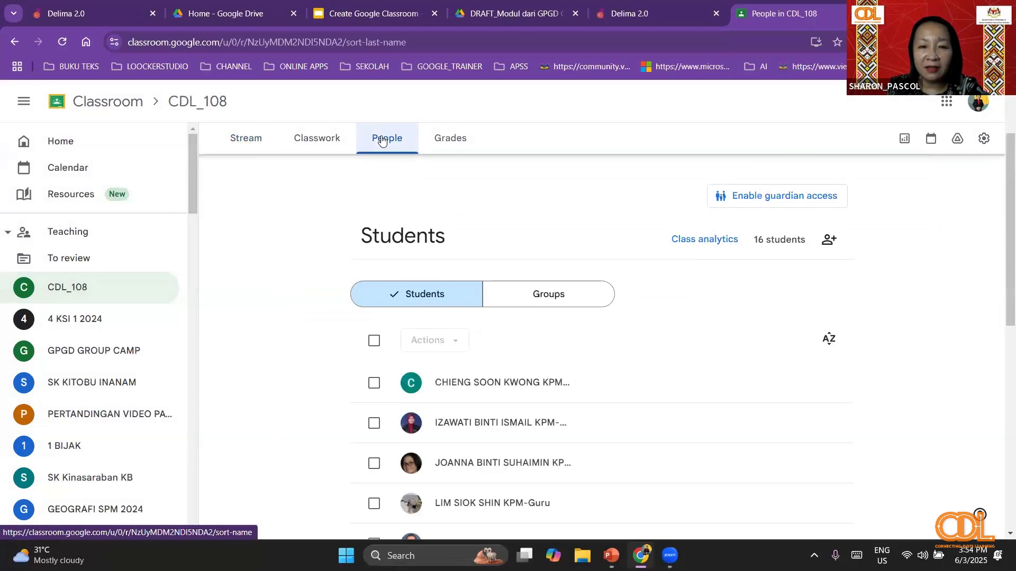
scroll(618, 358, "down", 3)
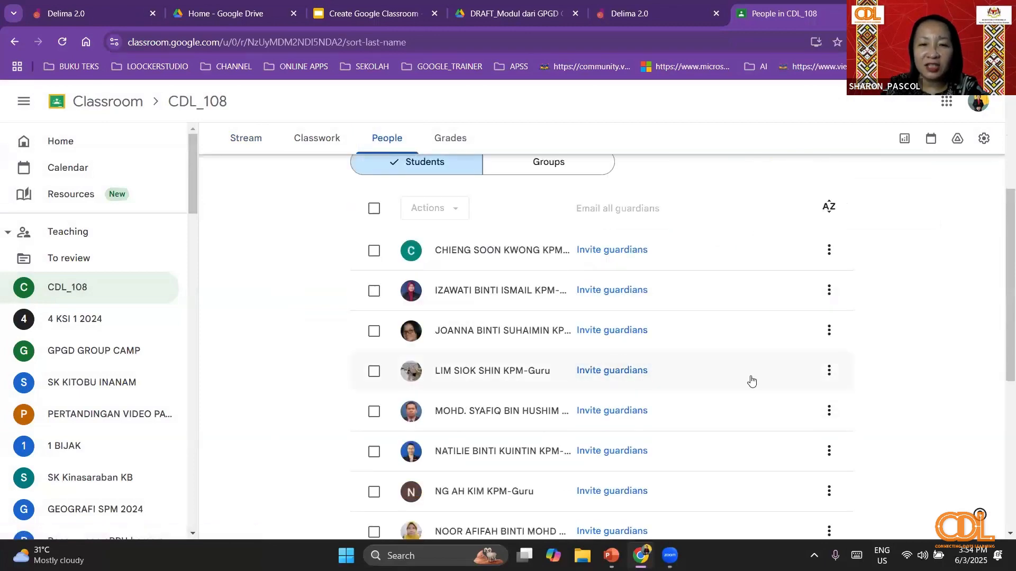
scroll(751, 381, "down", 7)
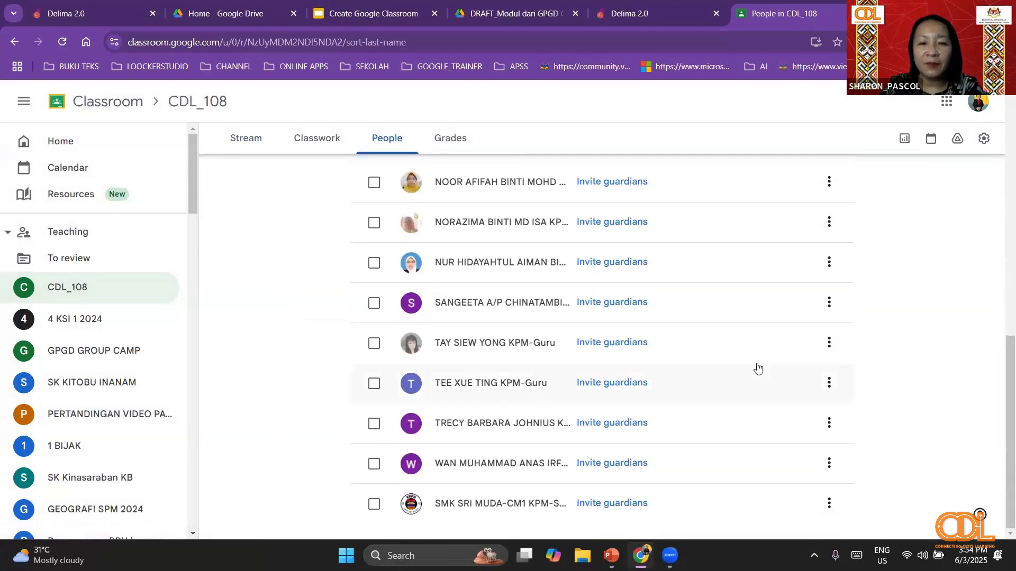
scroll(758, 368, "up", 5)
scroll(760, 364, "up", 6)
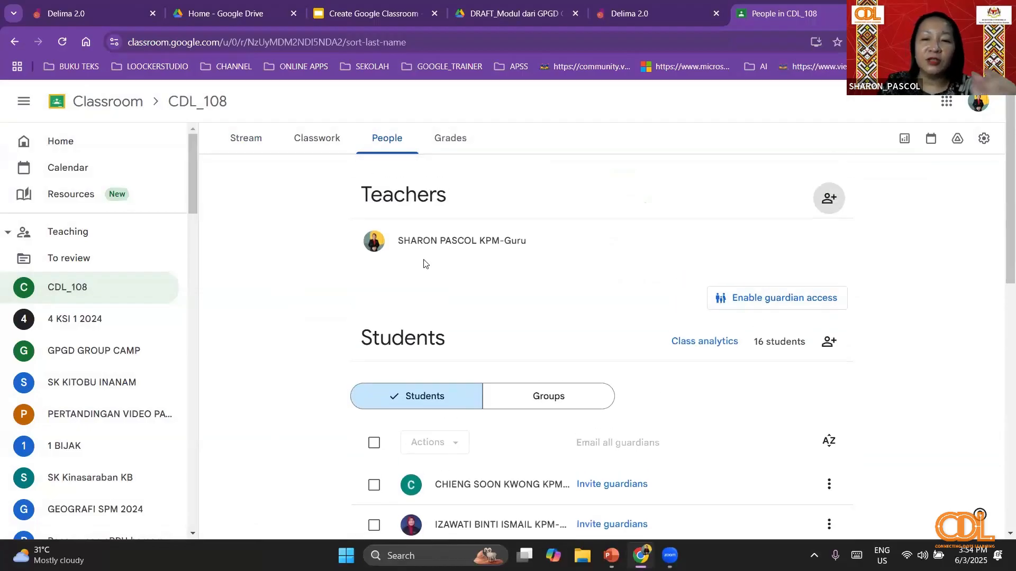
- Start a new classwork material for CDL_108 titled BAHAN CDL
left_click(321, 143)
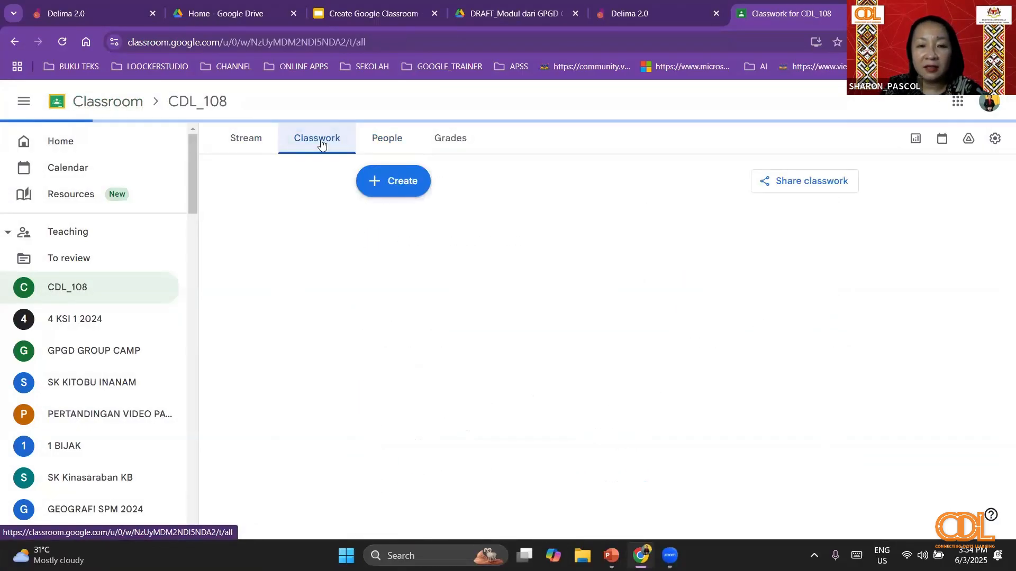
left_click(410, 189)
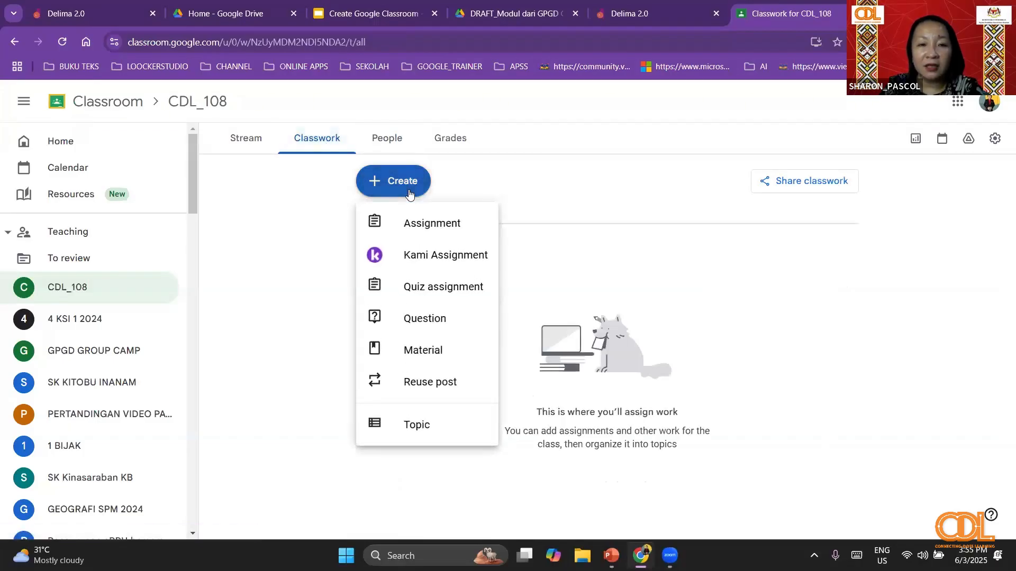
left_click(406, 352)
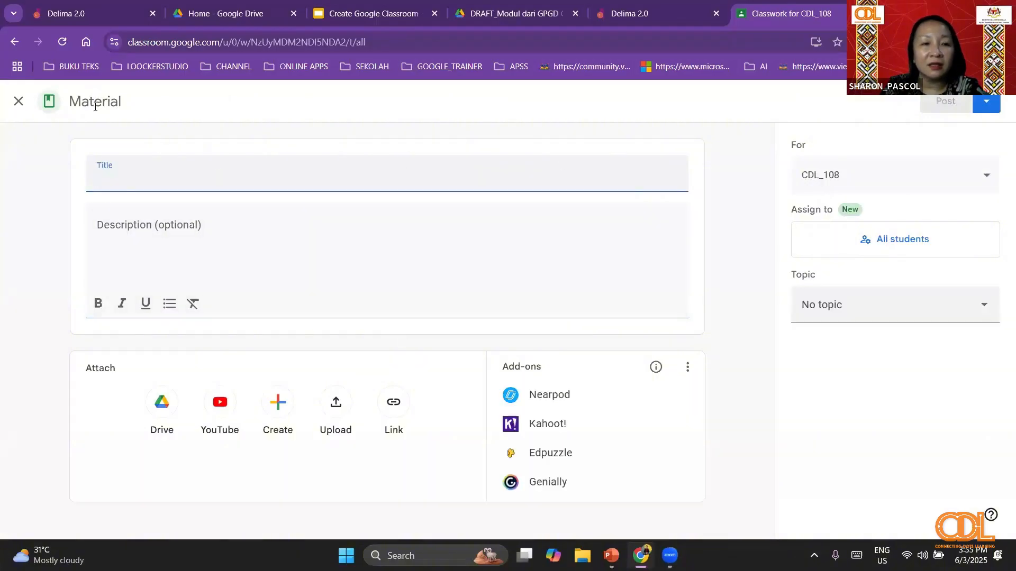
type("BAHAN CDL")
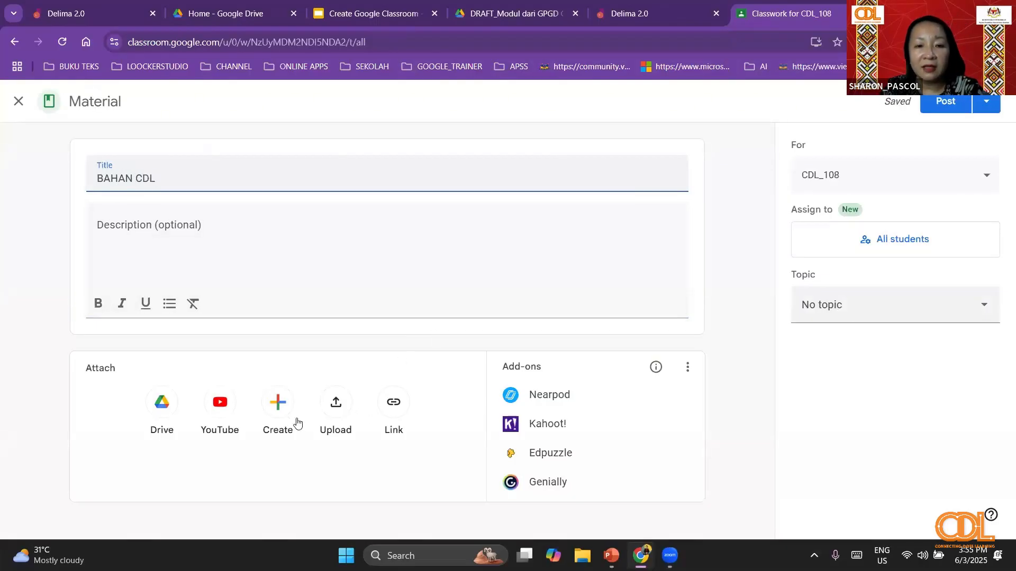
- Open the upload picker for the material and look through the Downloads folder, then cancel the file selection
left_click(342, 421)
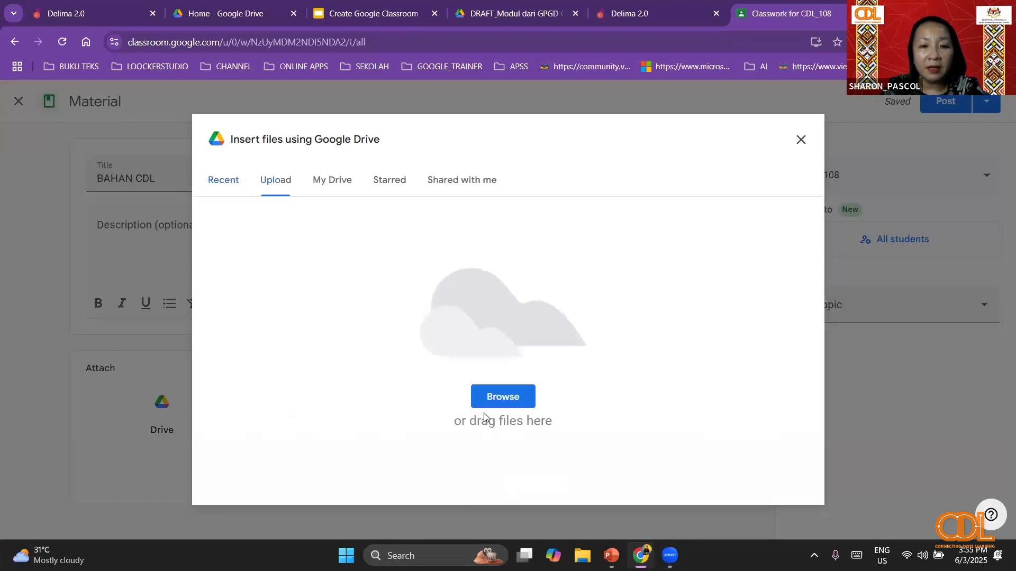
left_click(503, 397)
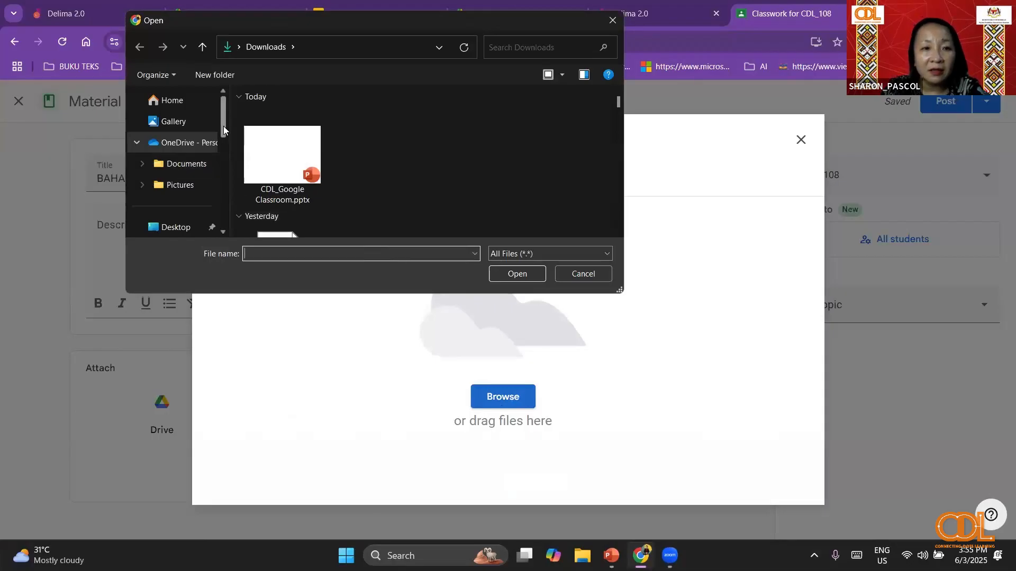
scroll(223, 125, "down", 2)
left_click(190, 177)
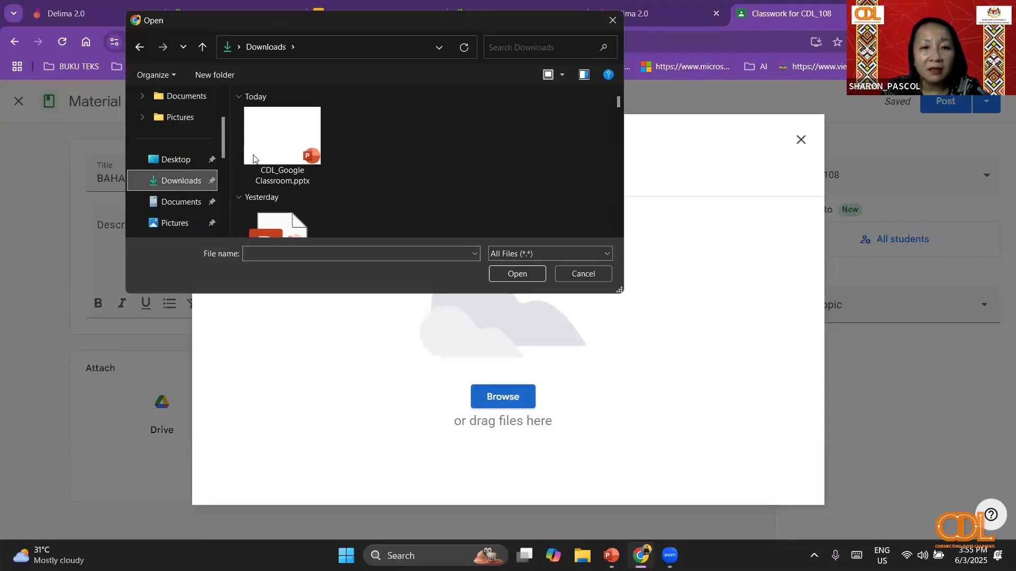
scroll(368, 133, "down", 5)
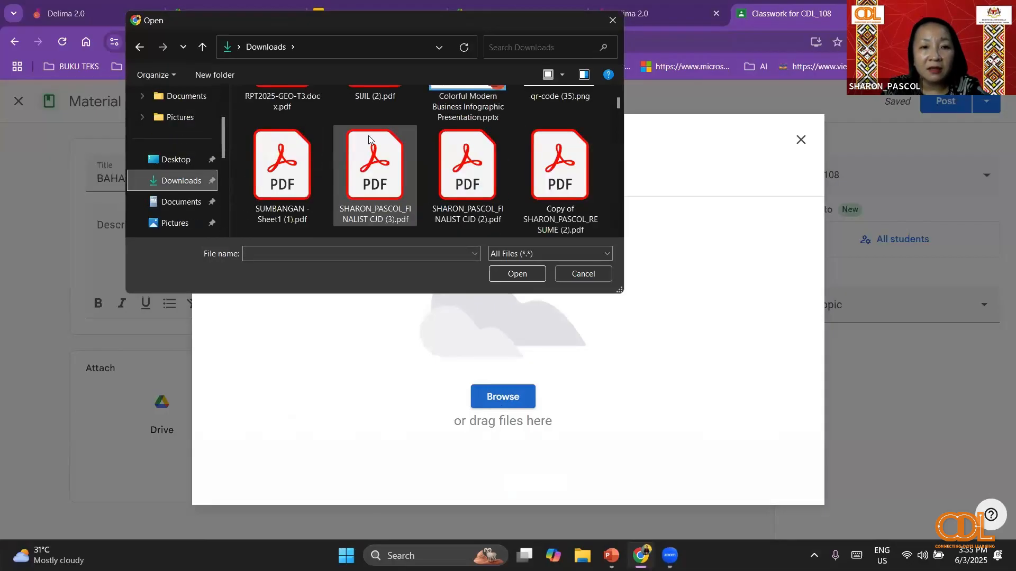
scroll(368, 135, "up", 1)
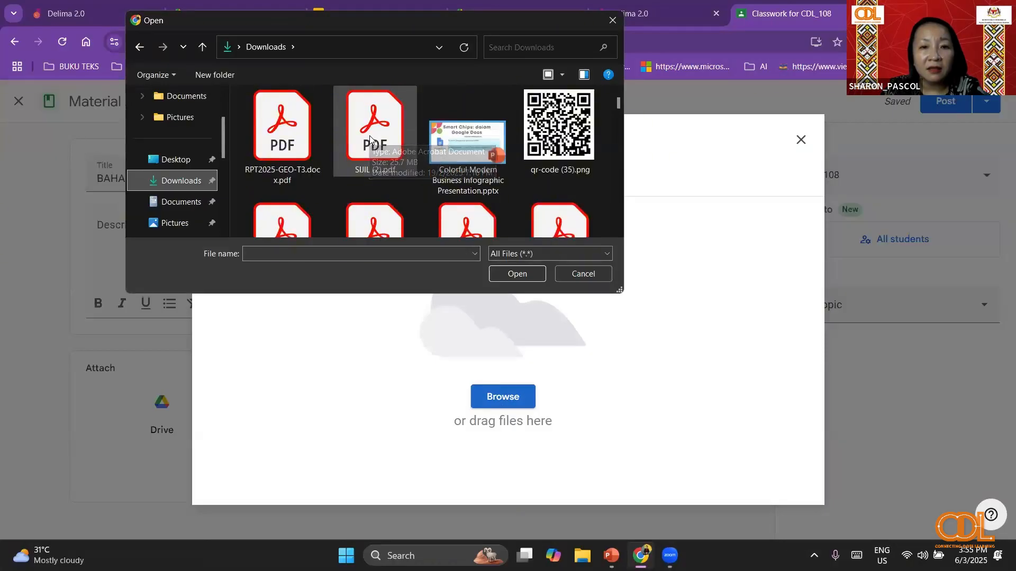
scroll(368, 138, "down", 2)
scroll(369, 138, "up", 3)
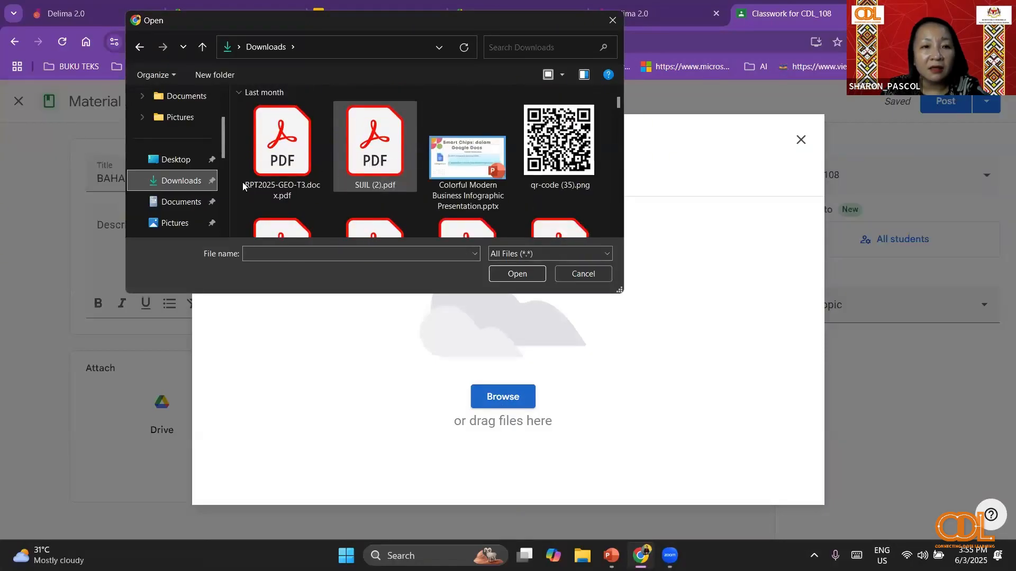
left_click(583, 274)
left_click(517, 398)
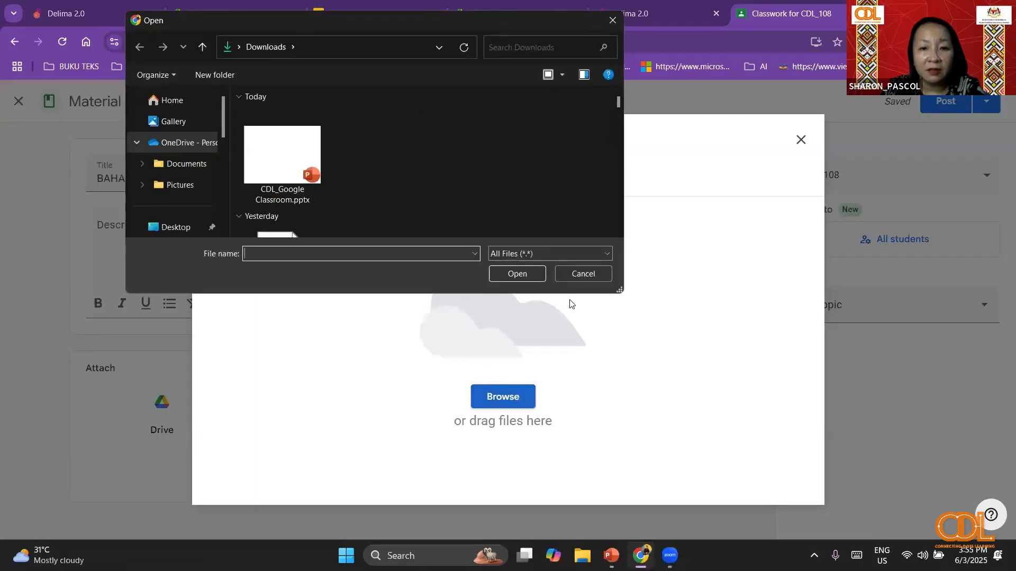
left_click(600, 275)
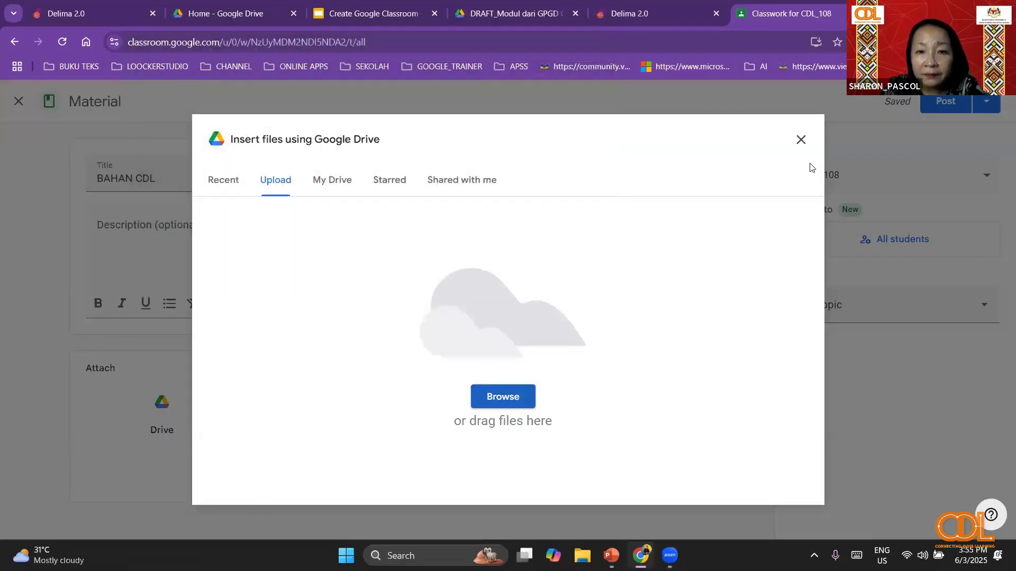
- Attach DRAFT_Modul dari GPGD Google untuk Guru-guru.pdf from the recent Drive files to the material
left_click(228, 188)
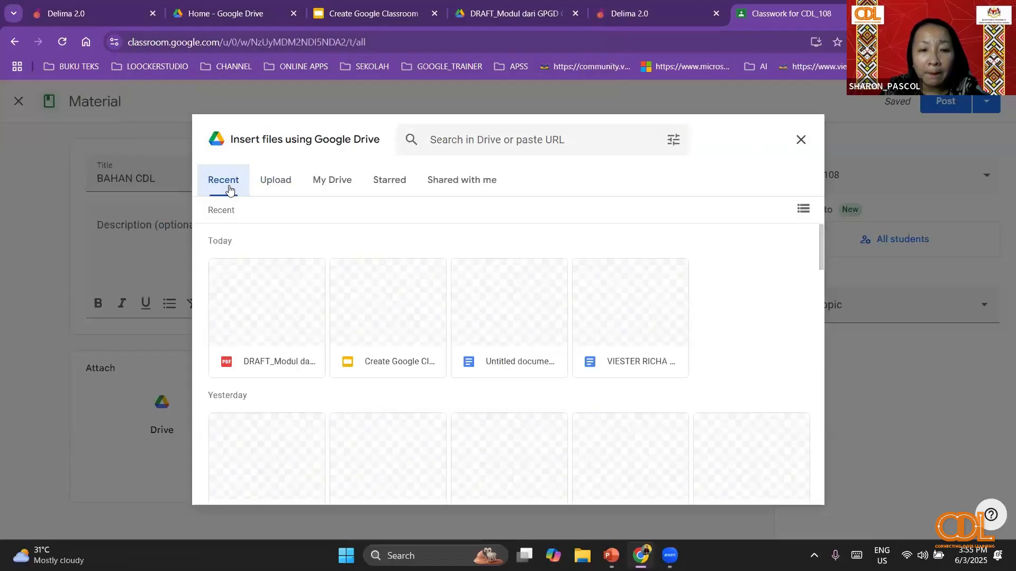
left_click(312, 323)
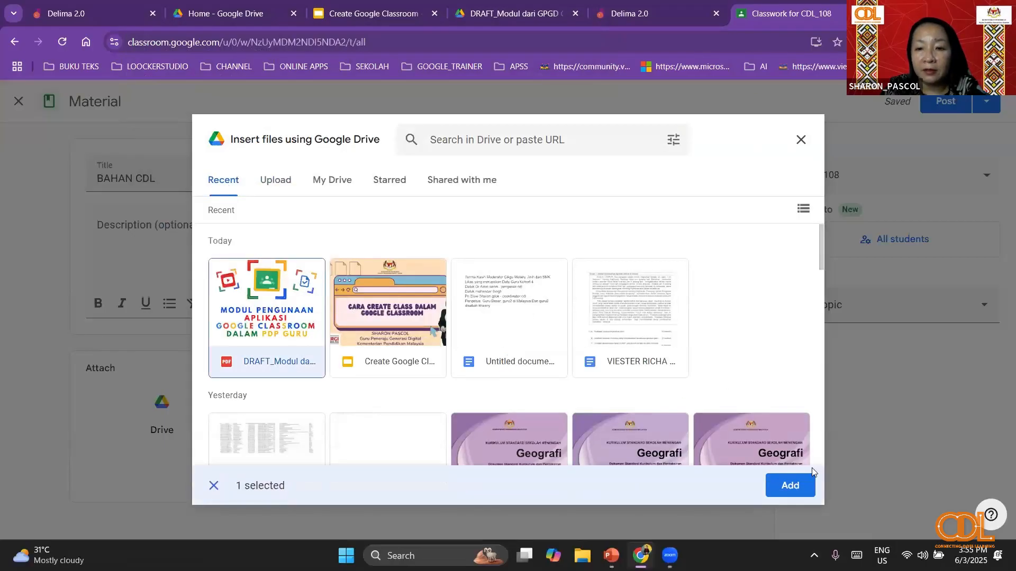
left_click(785, 482)
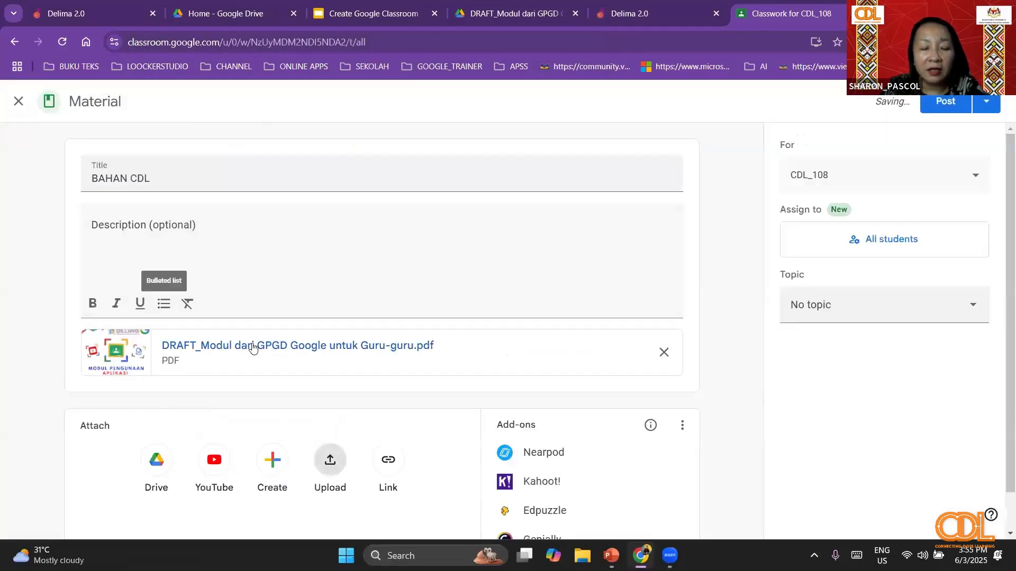
- Create the topic NOTA GOOGLE CLASSROOM for the BAHAN CDL material and post it to CDL_108
scroll(159, 340, "down", 1)
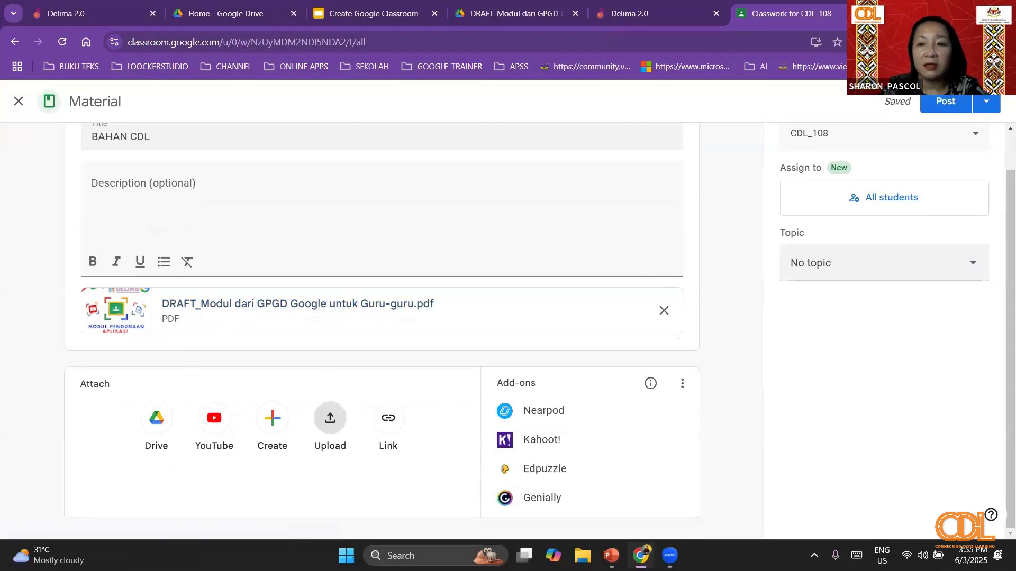
left_click(891, 265)
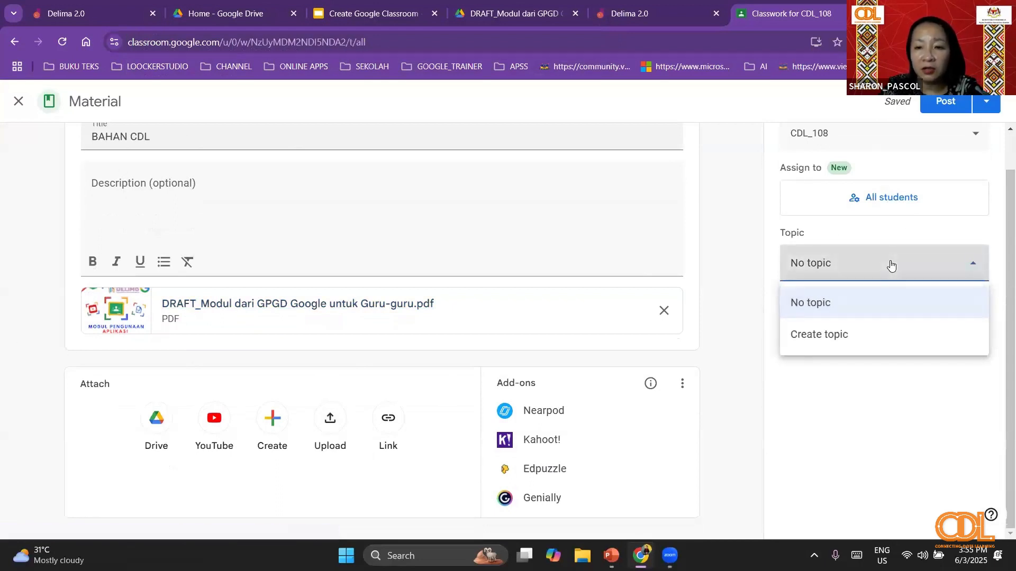
left_click(877, 339)
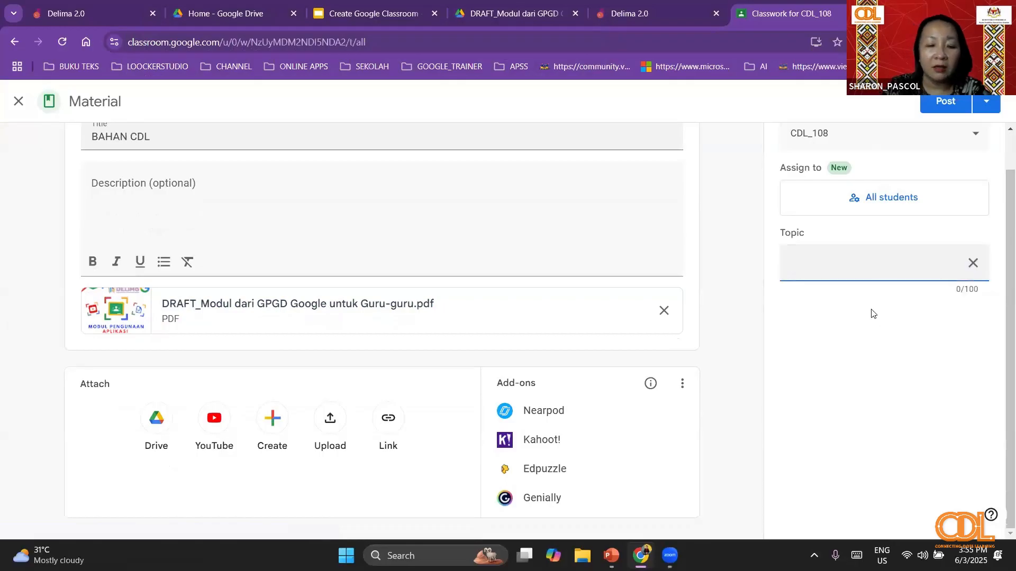
type("NOTA G")
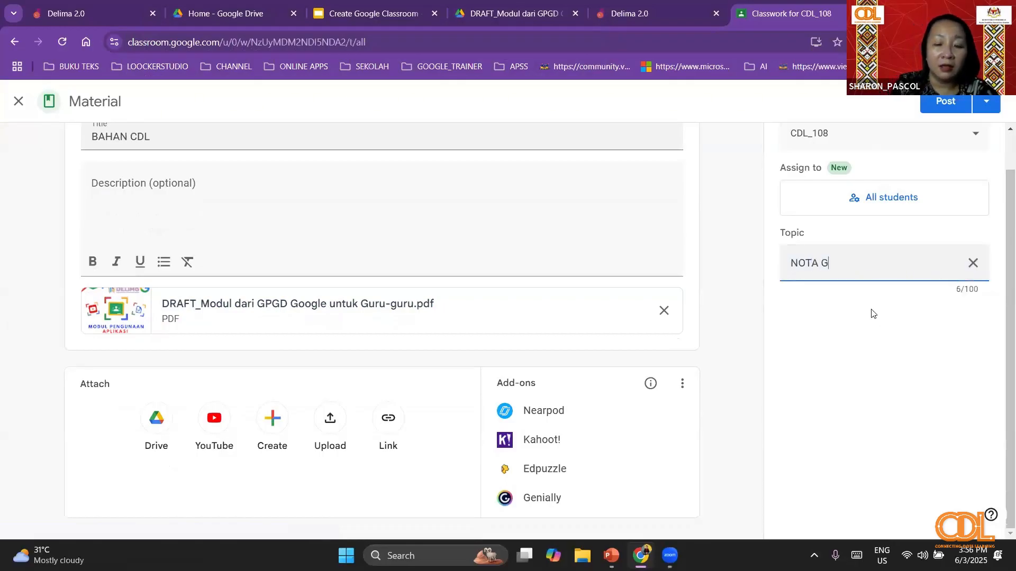
type("OOGLE ")
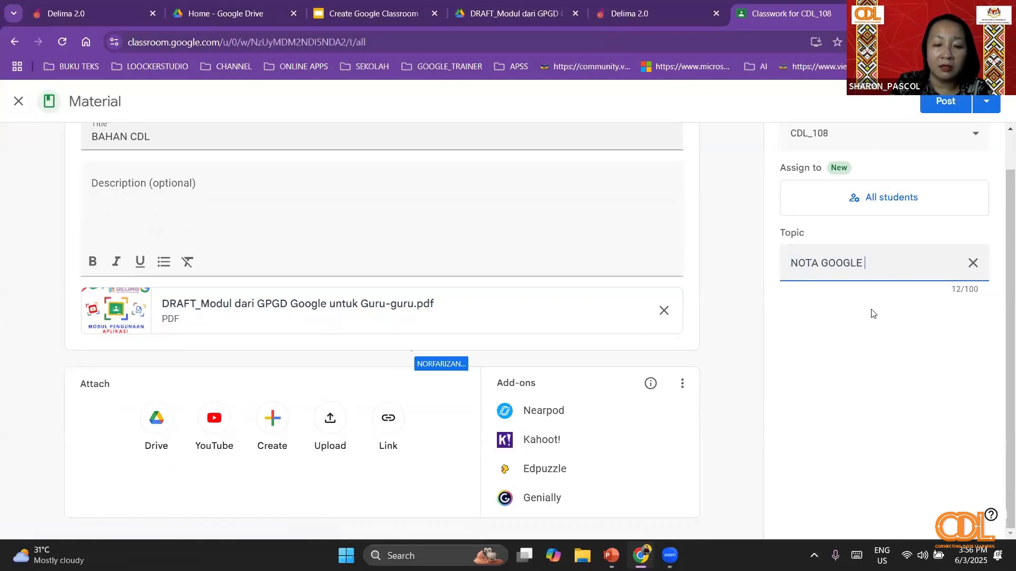
type("CLASSROOM")
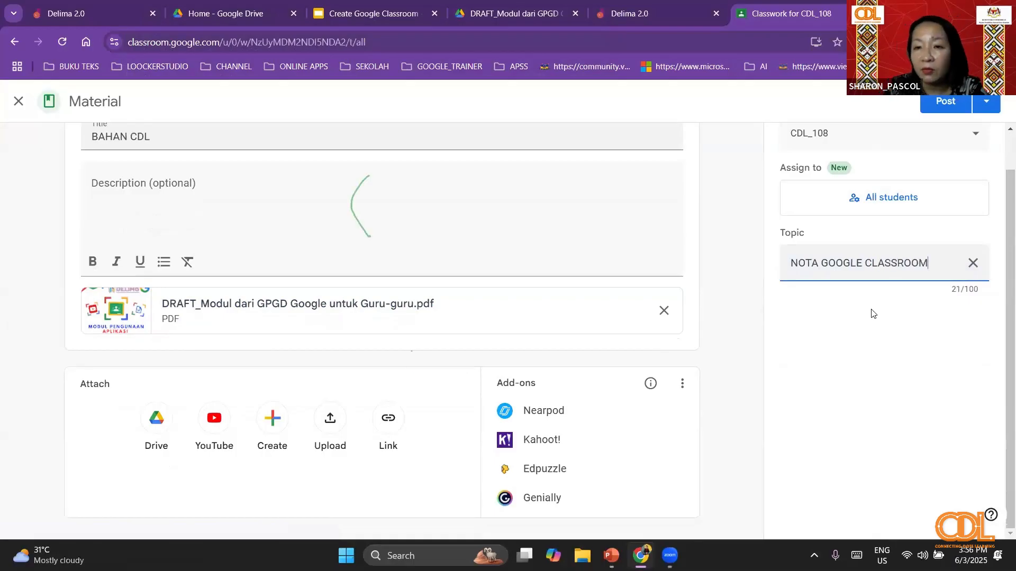
left_click(937, 101)
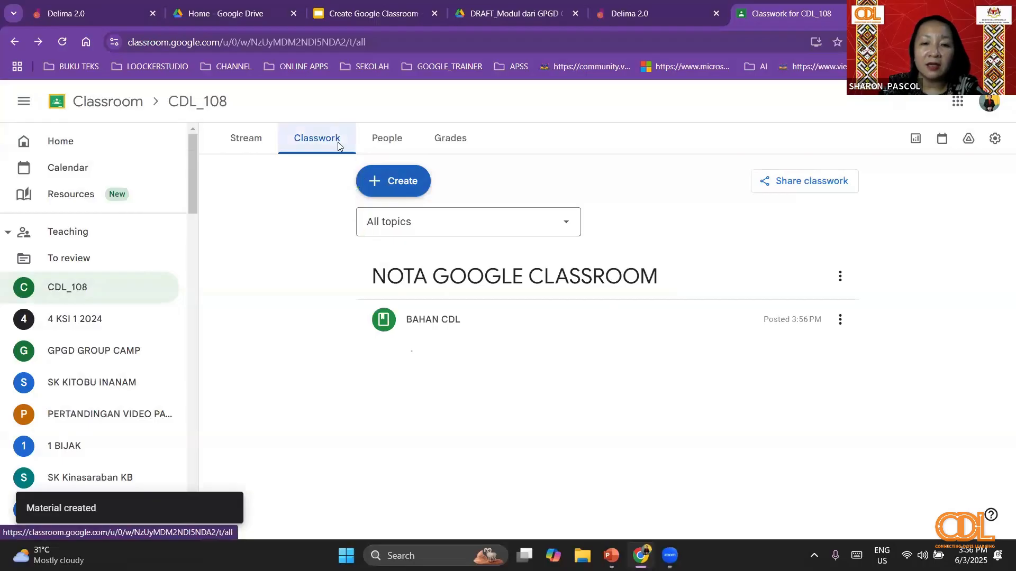
- Look through the CDL_108 student list, then view the DELIMa home page and return to the class
left_click(388, 139)
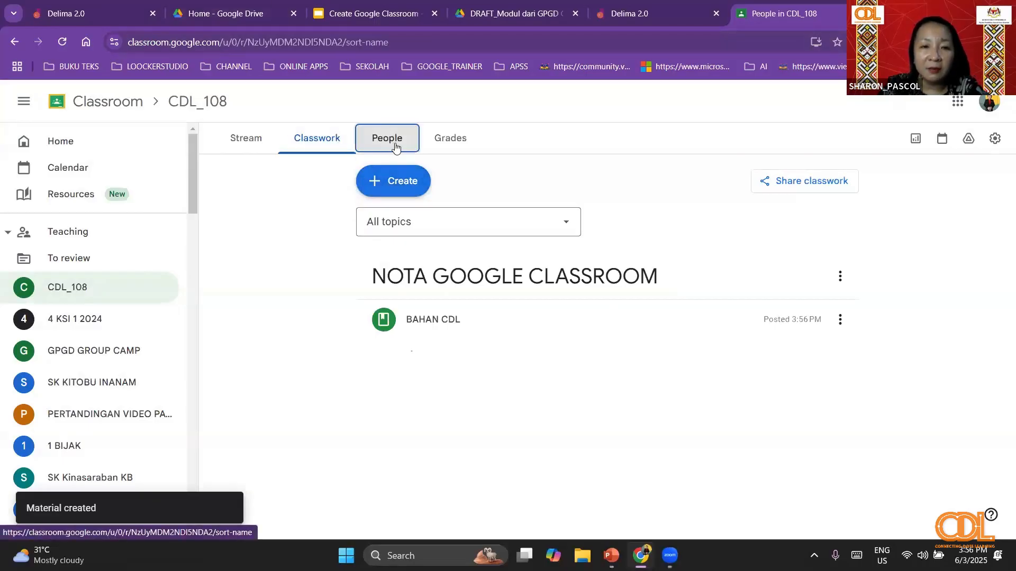
scroll(679, 326, "down", 10)
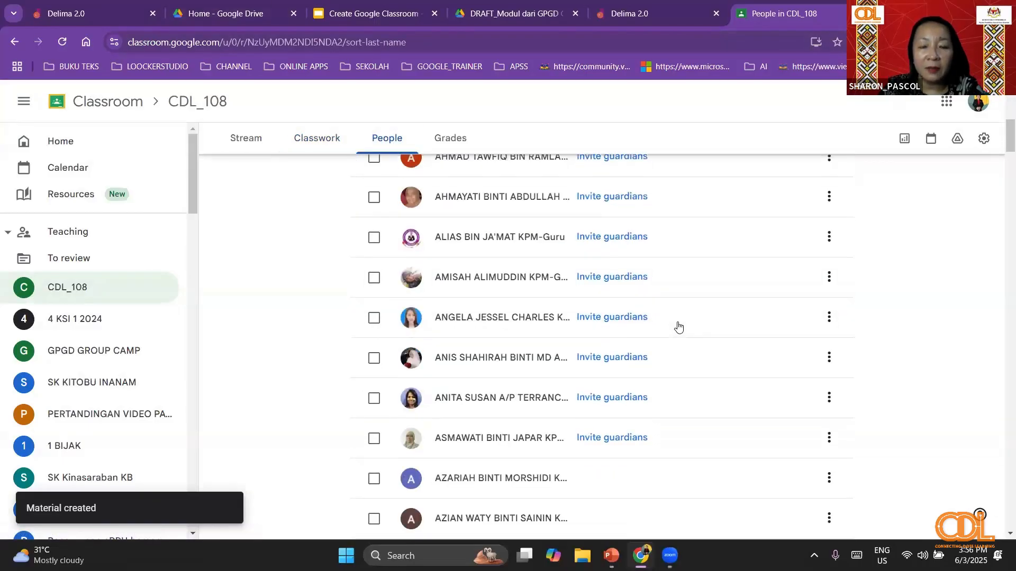
scroll(679, 326, "down", 15)
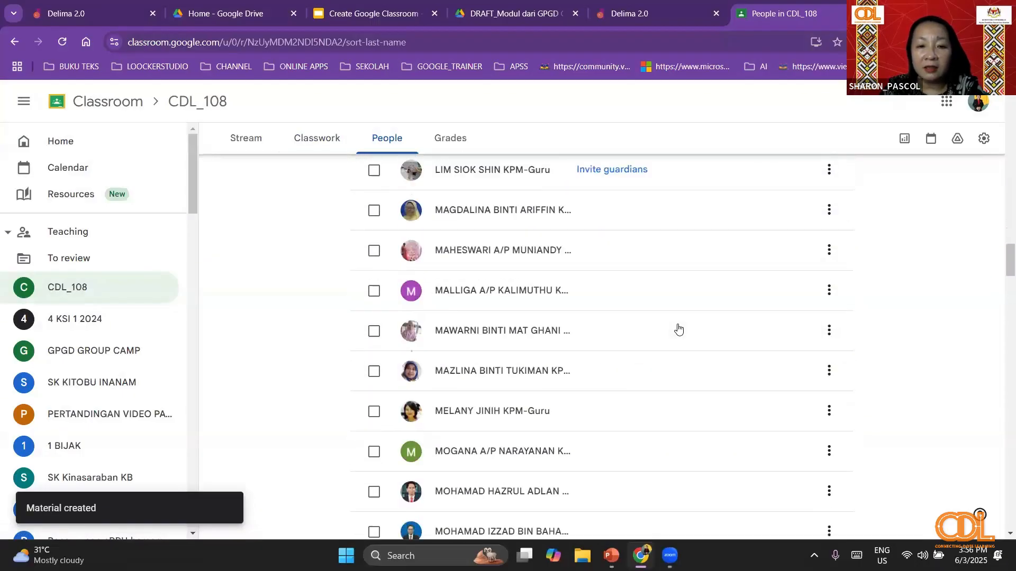
scroll(679, 333, "down", 6)
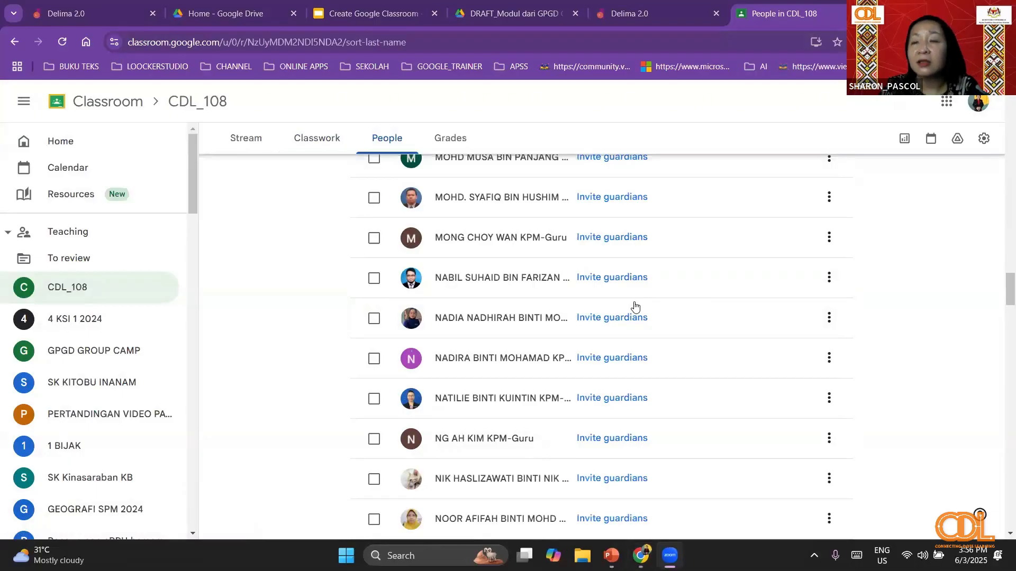
scroll(635, 307, "up", 10)
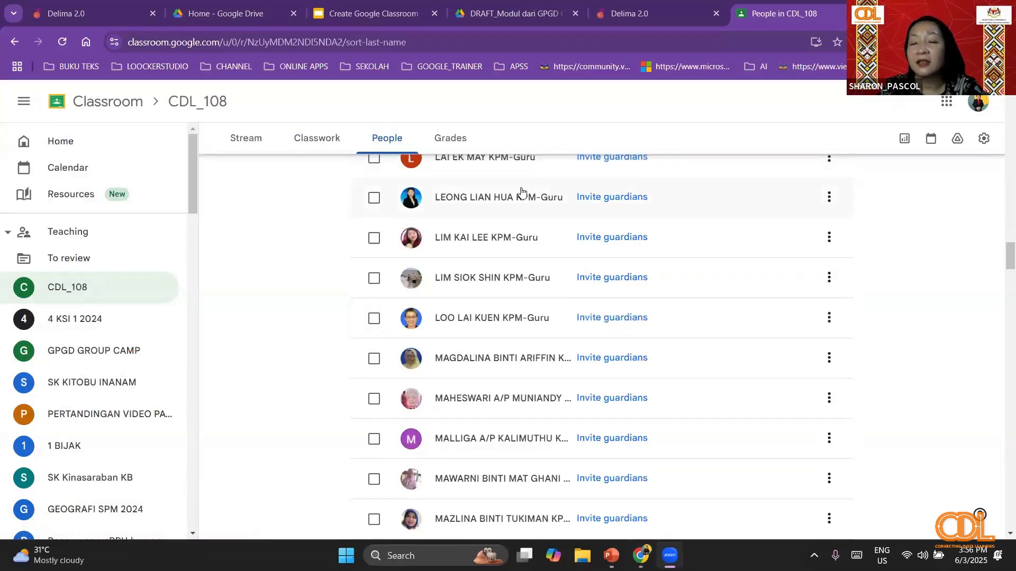
left_click(637, 14)
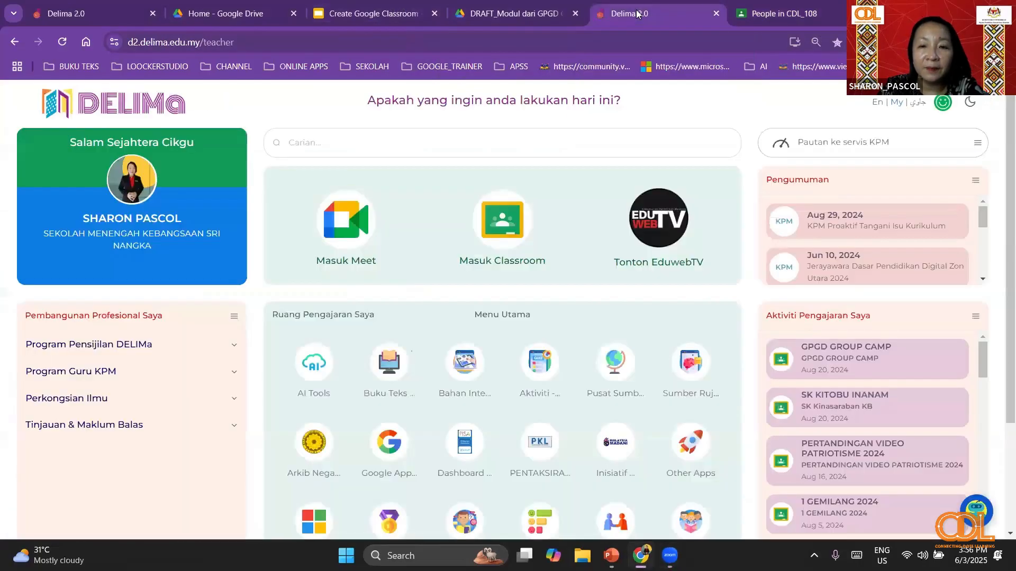
left_click(778, 13)
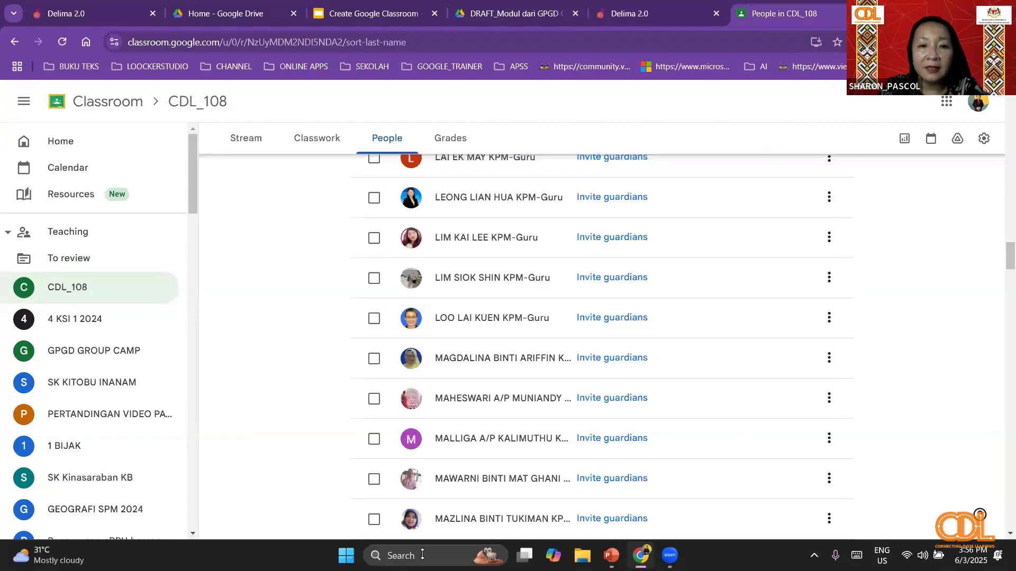
- Start a new classwork assignment for CDL_108 titled ESEI GEOGRAFI
left_click(317, 142)
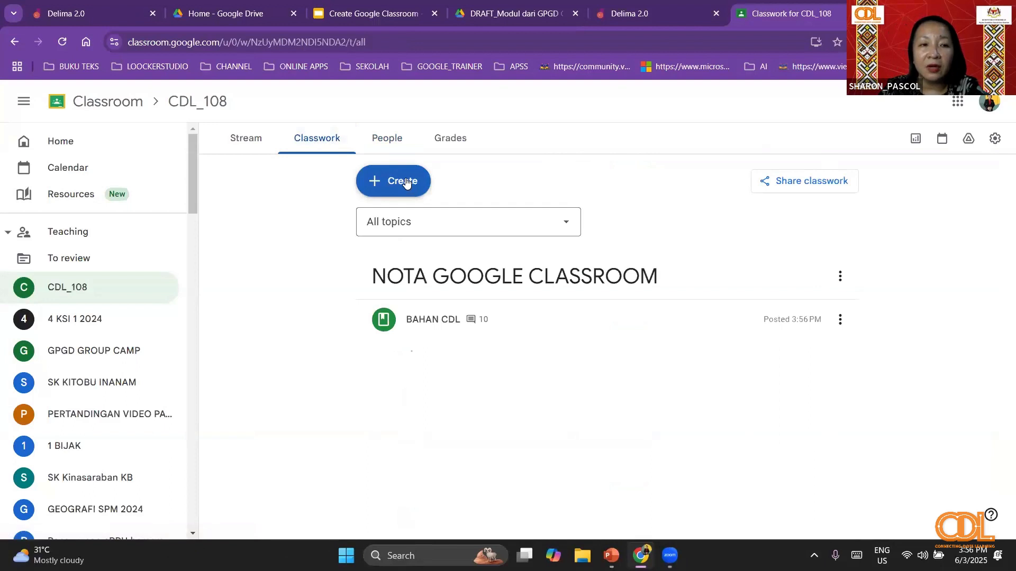
left_click(406, 182)
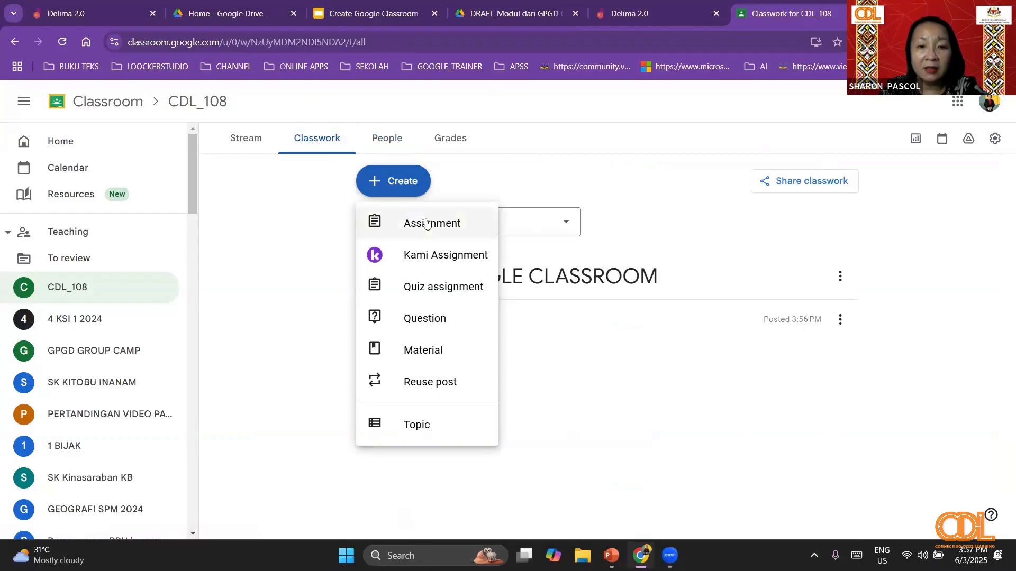
left_click(427, 224)
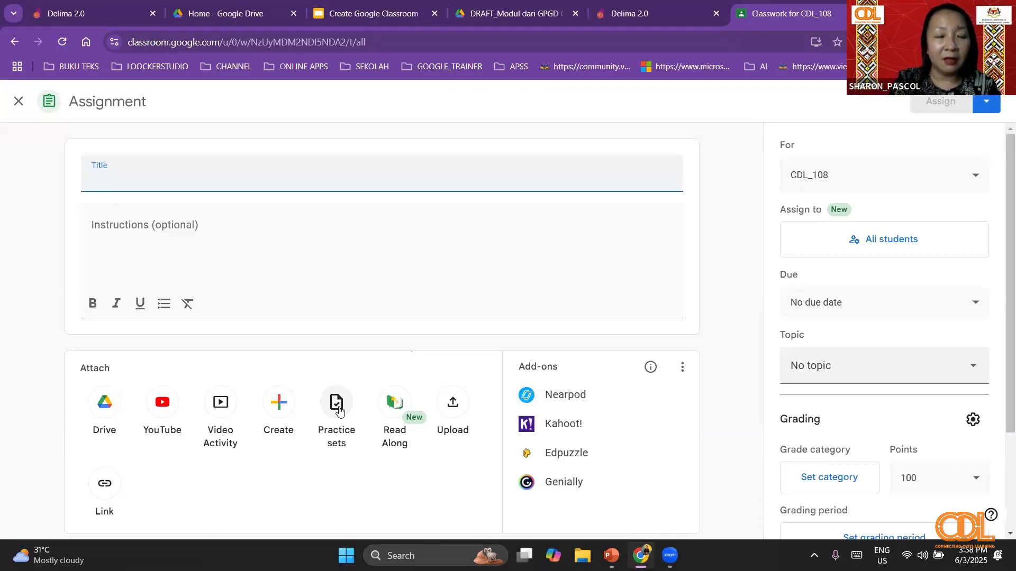
type("KA")
key("BackSpace")
key("BackSpace")
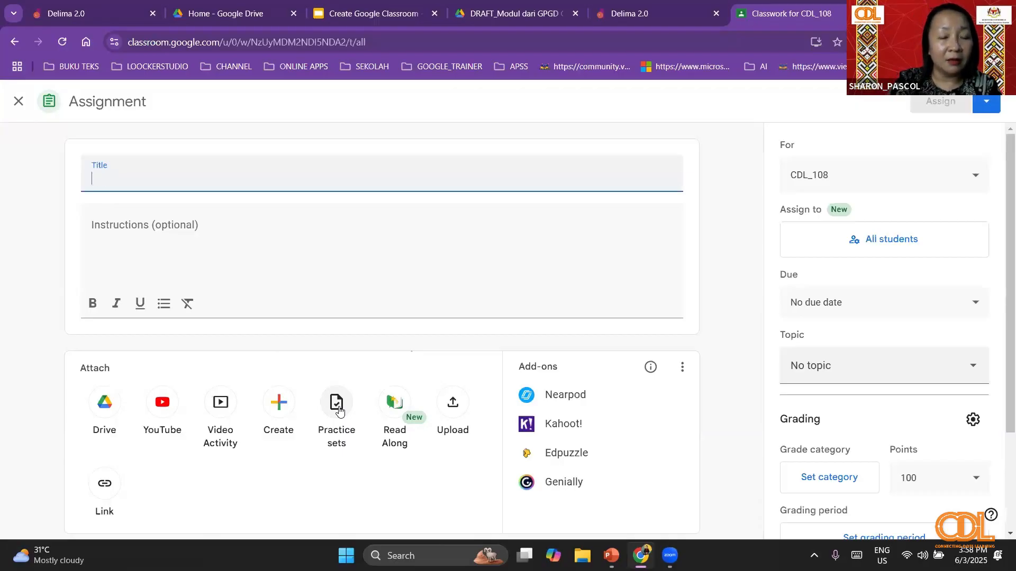
type("ESEI")
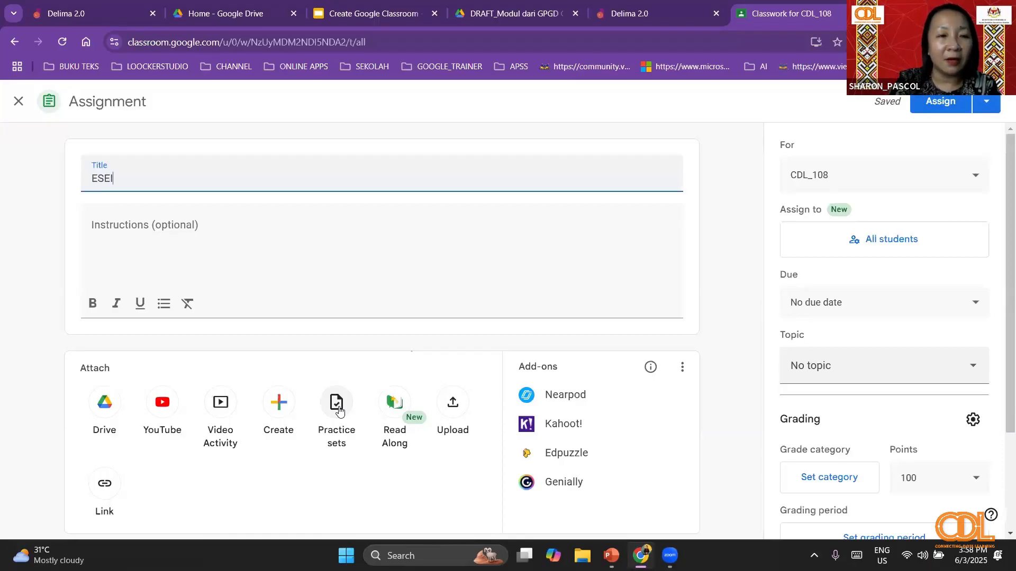
type(" GEO")
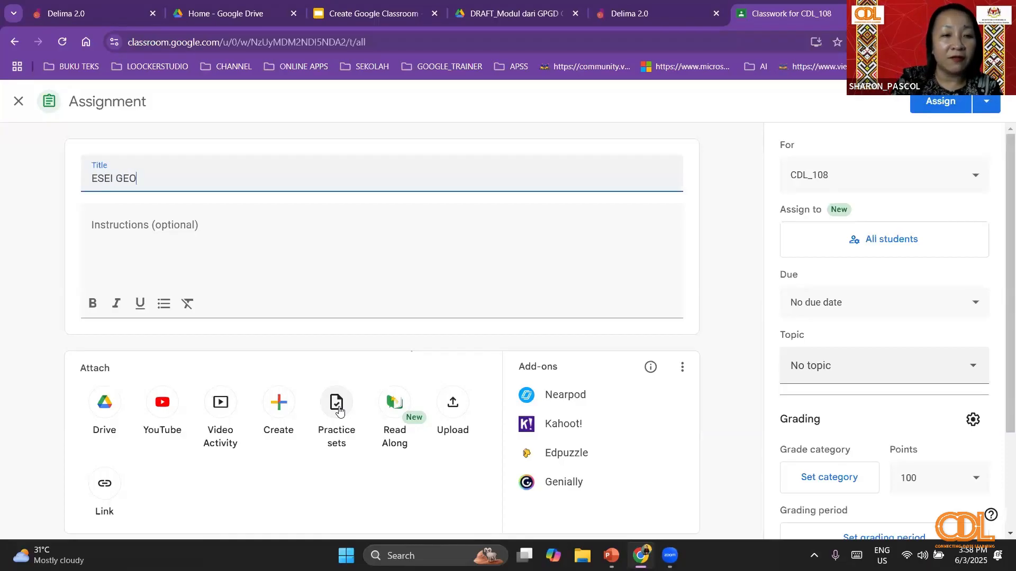
type("GRAFI")
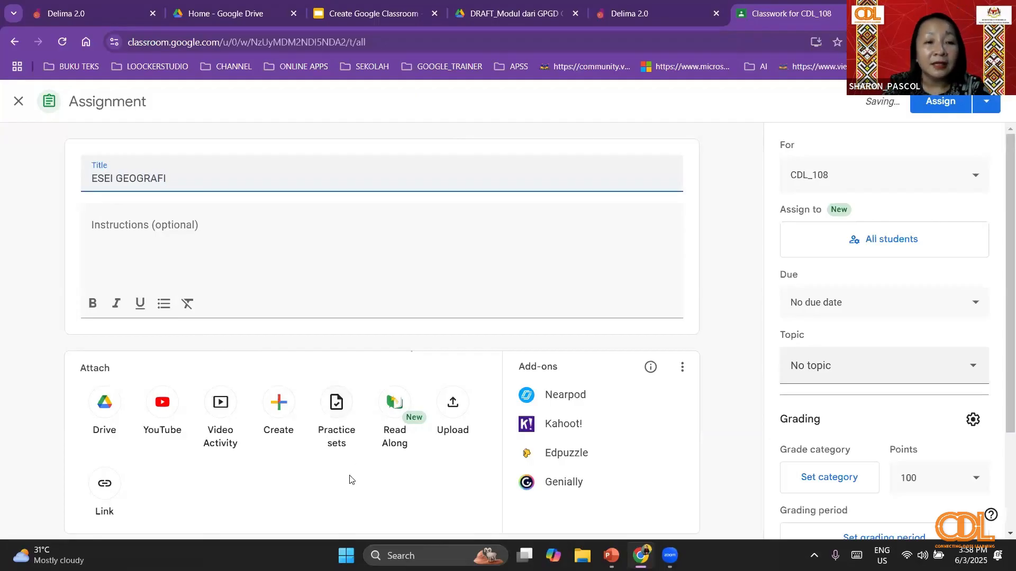
- Look through the recent Drive files that can be attached to the assignment, then close the file picker
left_click(104, 408)
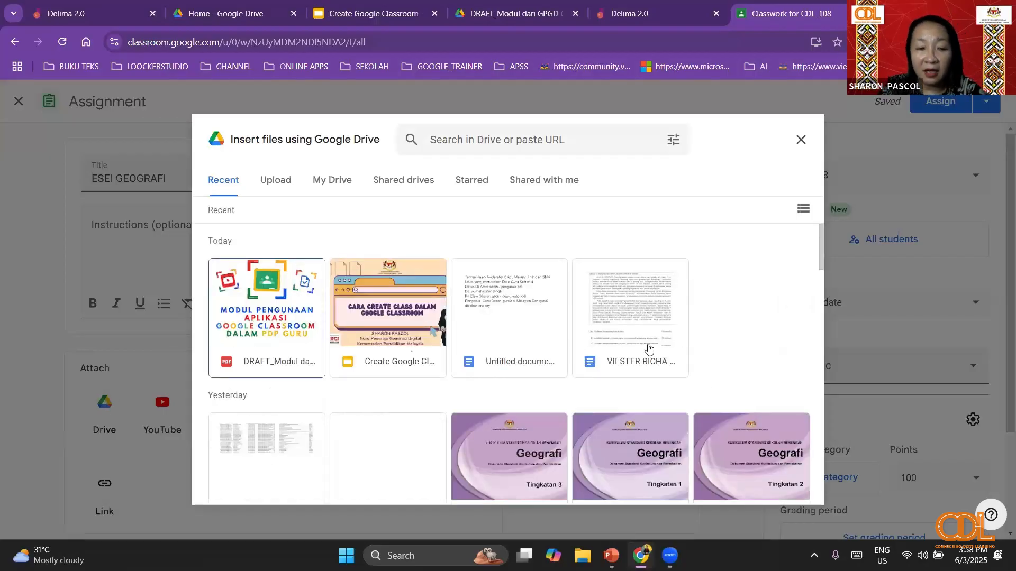
scroll(650, 348, "down", 4)
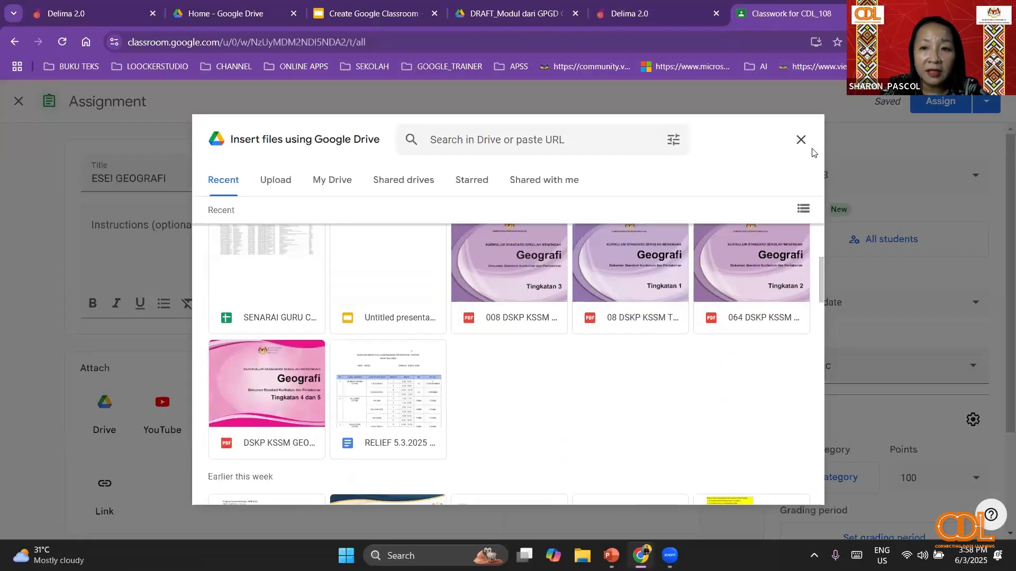
left_click(800, 140)
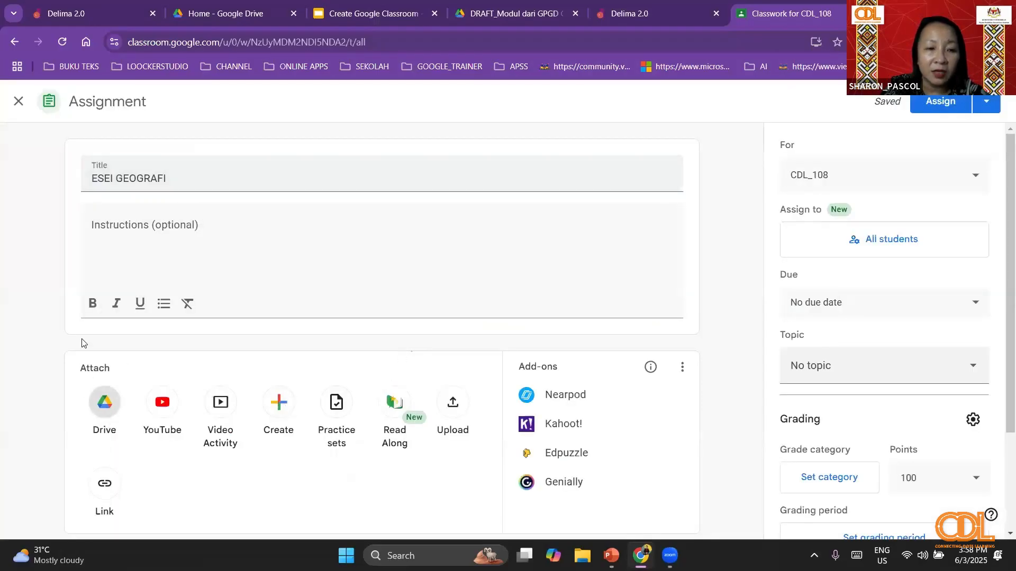
- Attach a new Google Docs file to the assignment containing the question "HURAIKAN CARA MENGATASI PENCEMARAN SUNGAI DI KAMPUNG ANDA?"
left_click(279, 403)
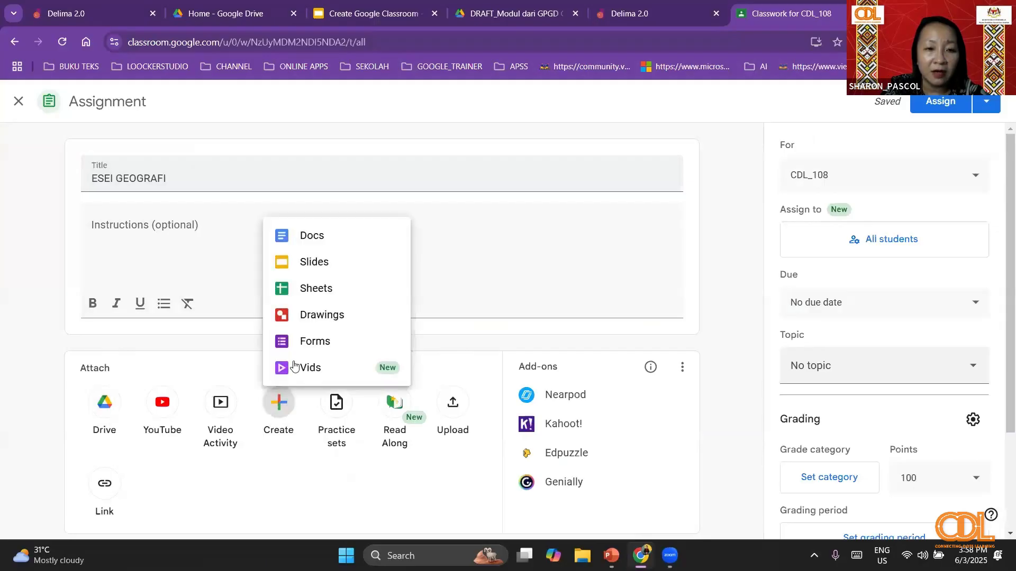
left_click(312, 236)
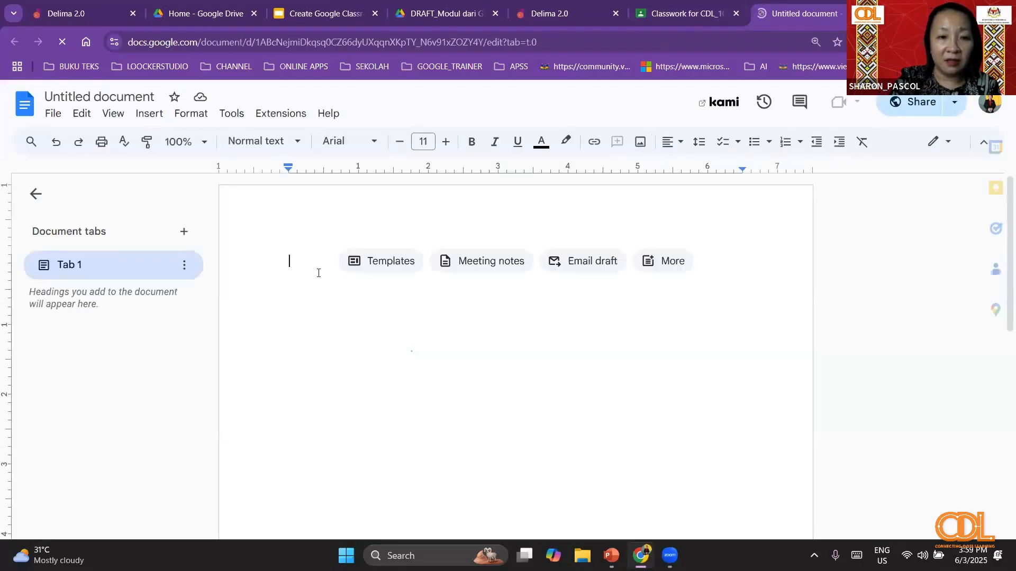
type("HURAIKAN CARA ")
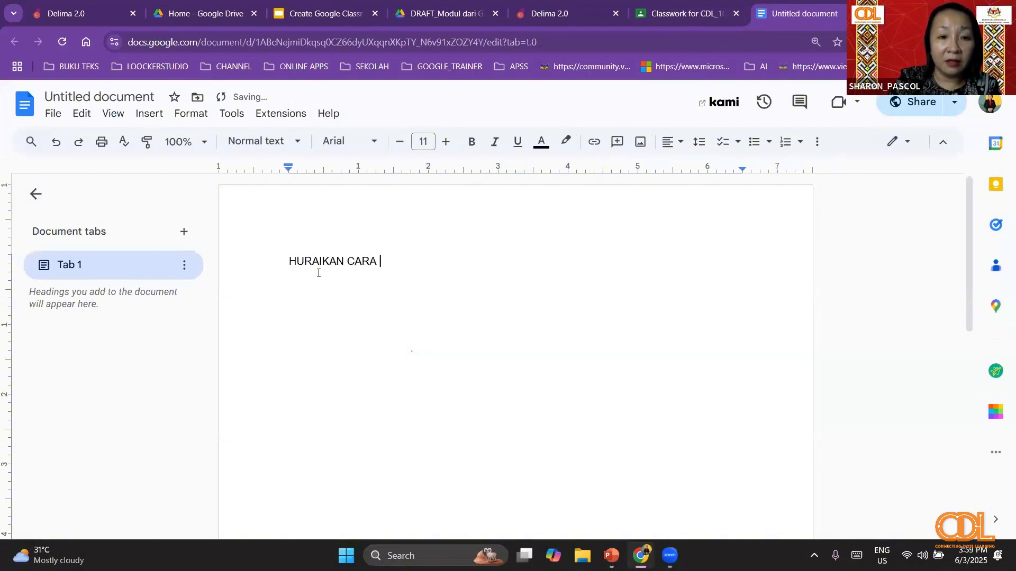
type("MENG")
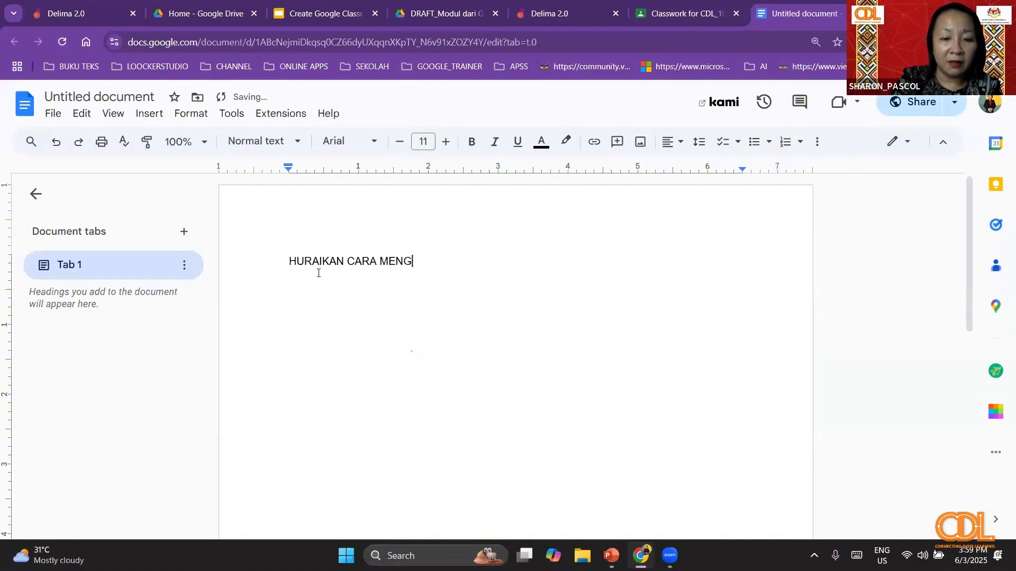
type("ATASI PE")
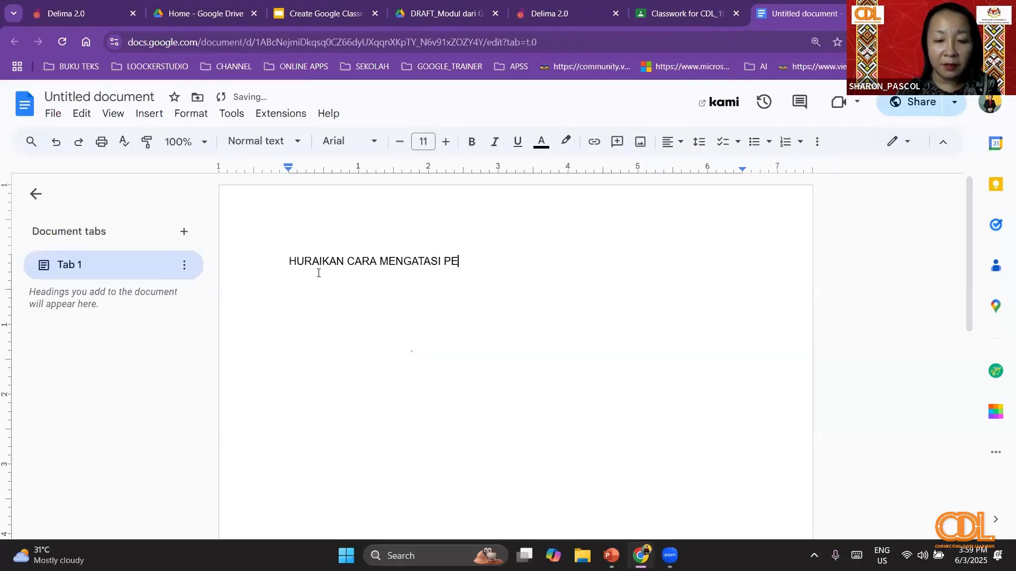
type("NCEMARAN SU")
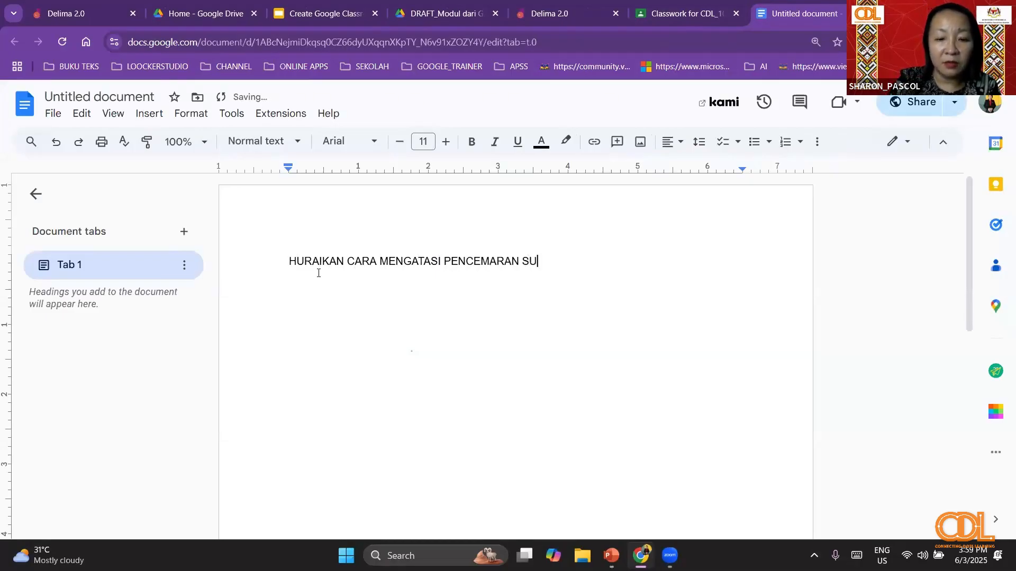
type("NGAI DI KAMPU")
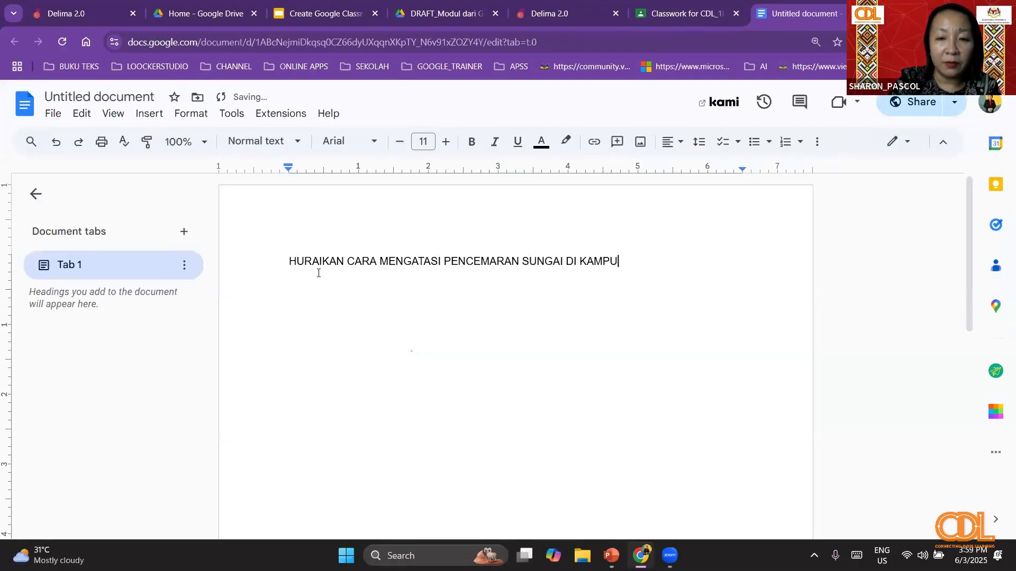
type("NG ANDA?")
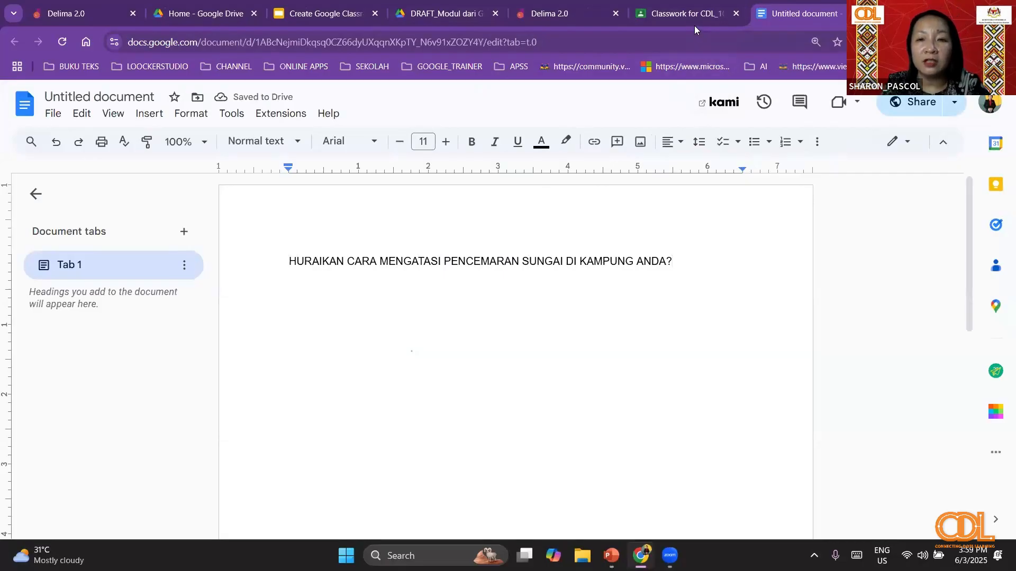
- Check the attached file in the assignment, then review the document's sharing settings without naming the document
left_click(682, 14)
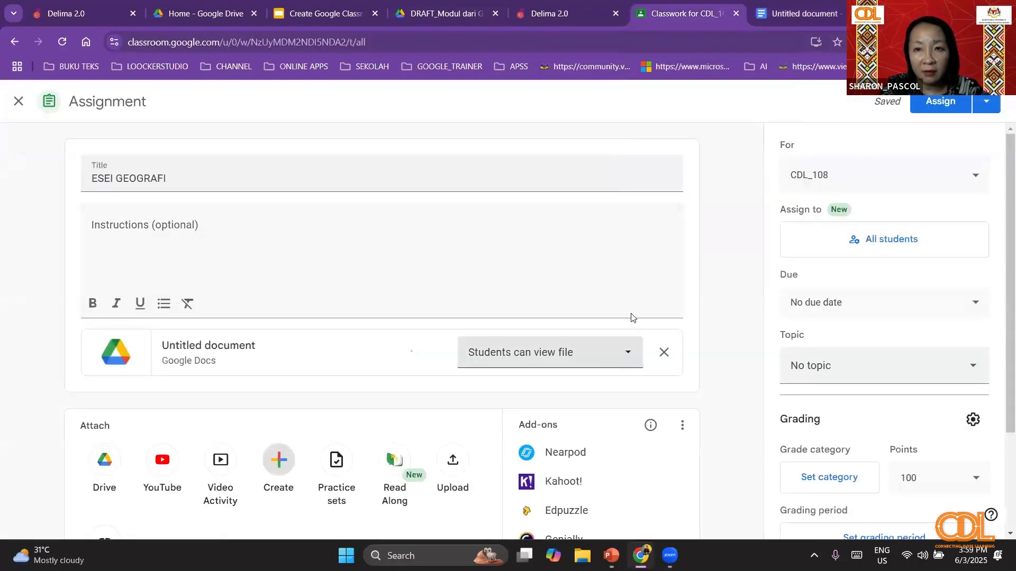
left_click(793, 7)
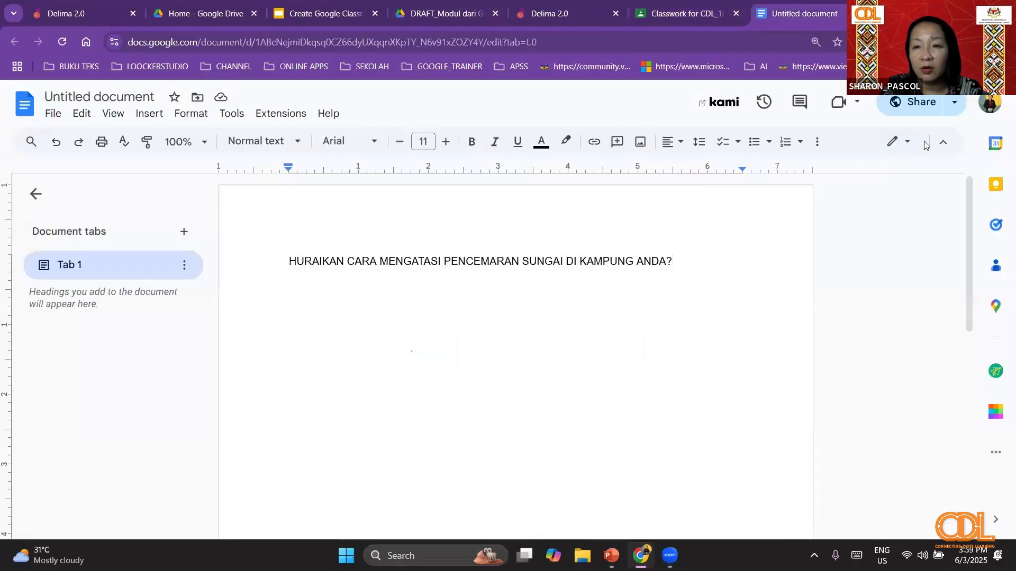
left_click(917, 105)
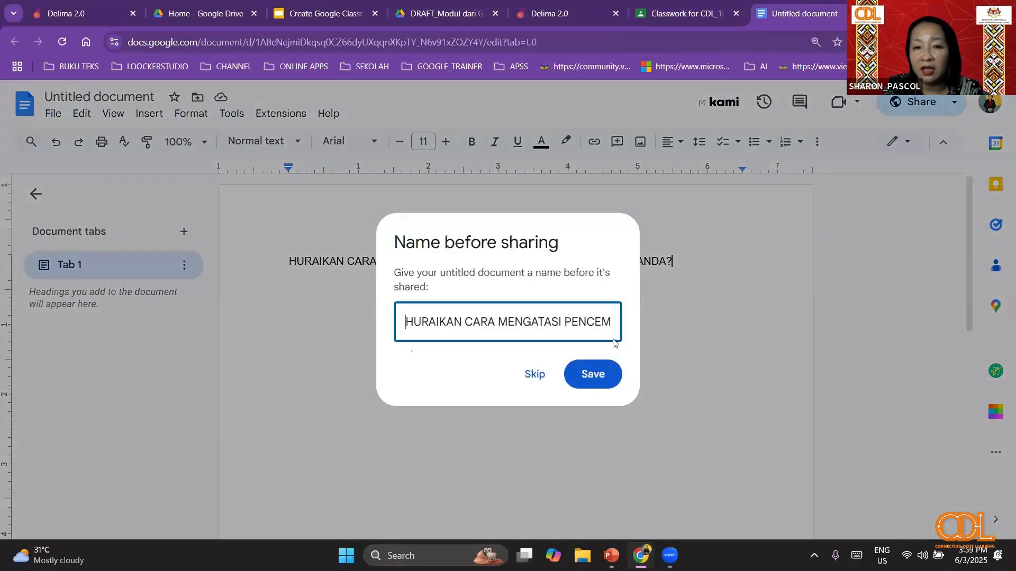
left_click(538, 377)
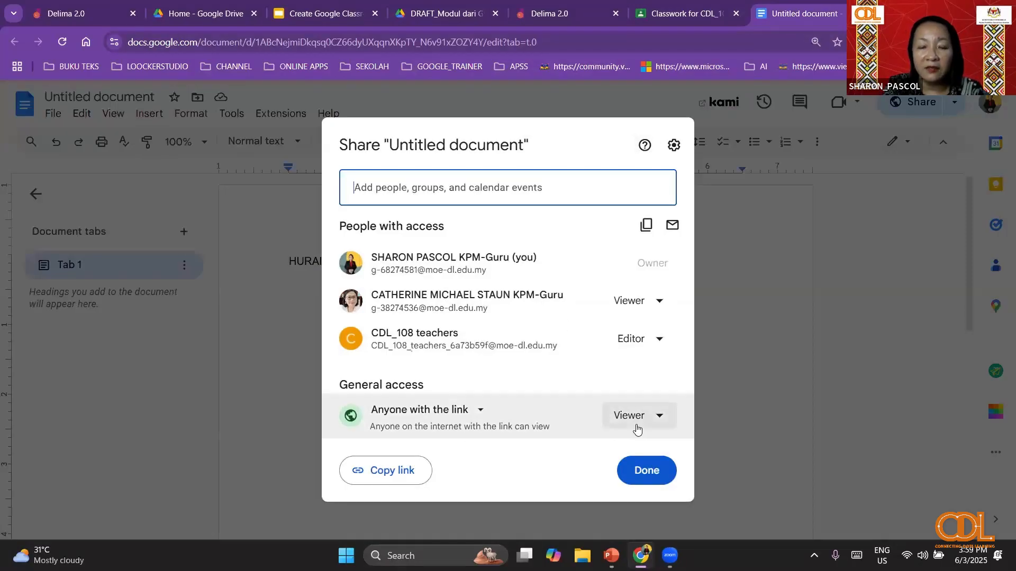
left_click(651, 475)
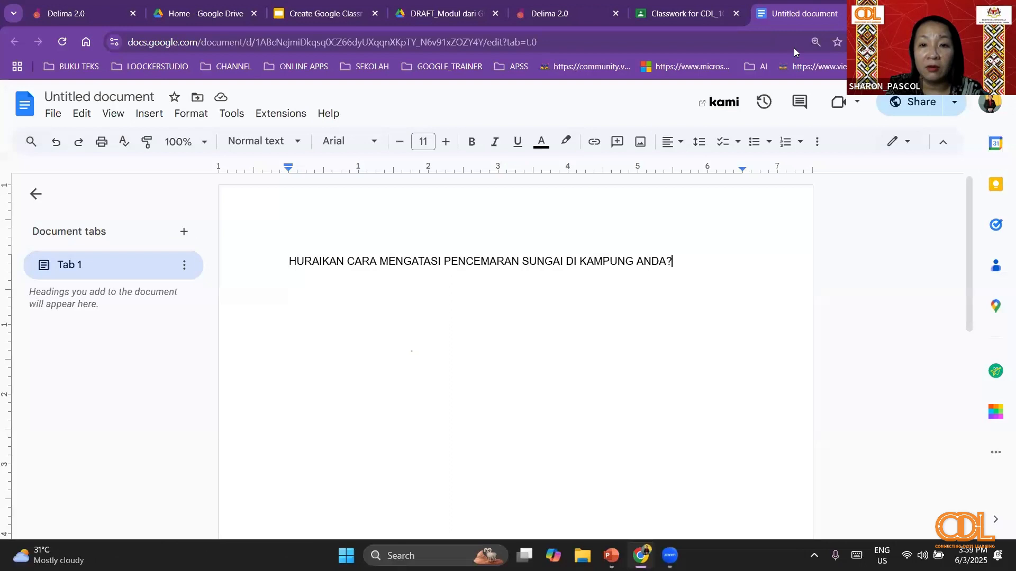
- Set the assignment's attached document to "Make a copy for each student"
left_click(682, 14)
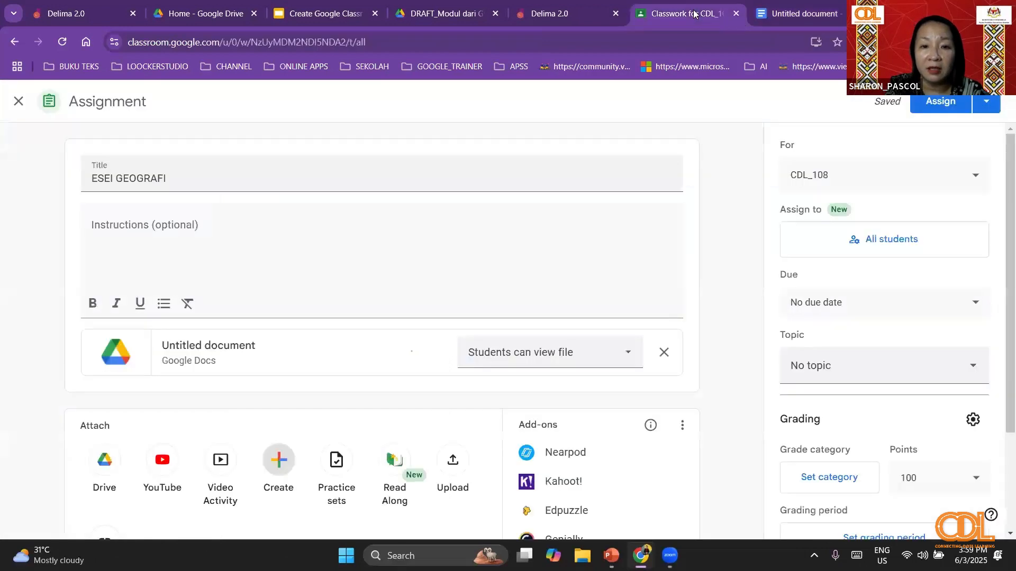
left_click(615, 359)
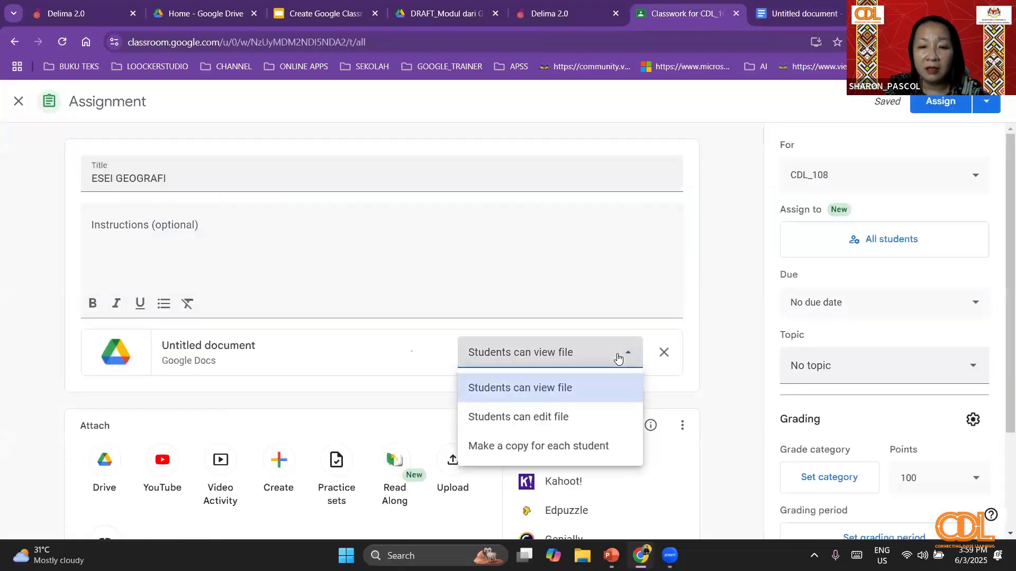
left_click(600, 459)
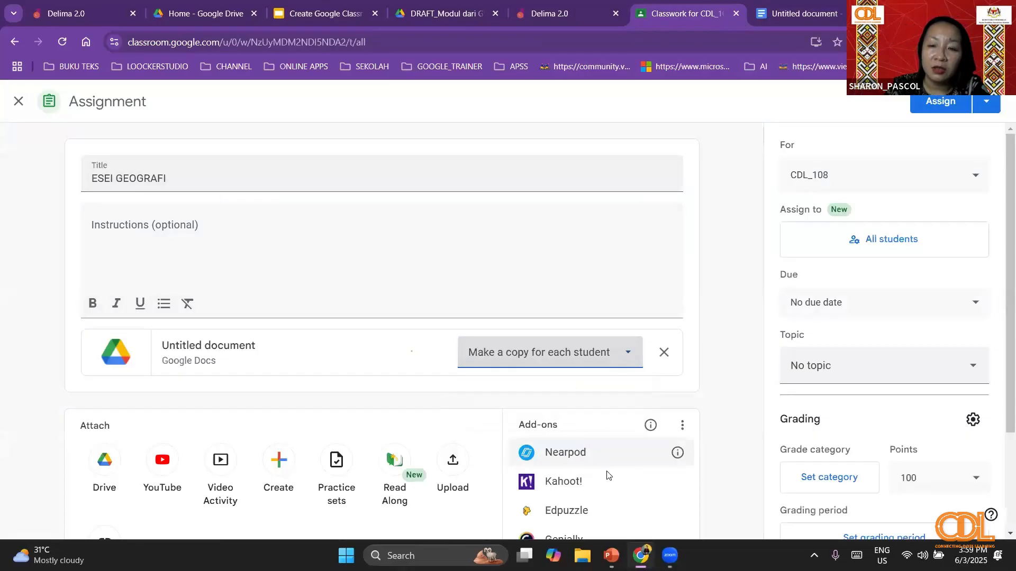
- Create the topic LATIHAN ESEI for the ESEI GEOGRAFI assignment and assign it to CDL_108
left_click(959, 369)
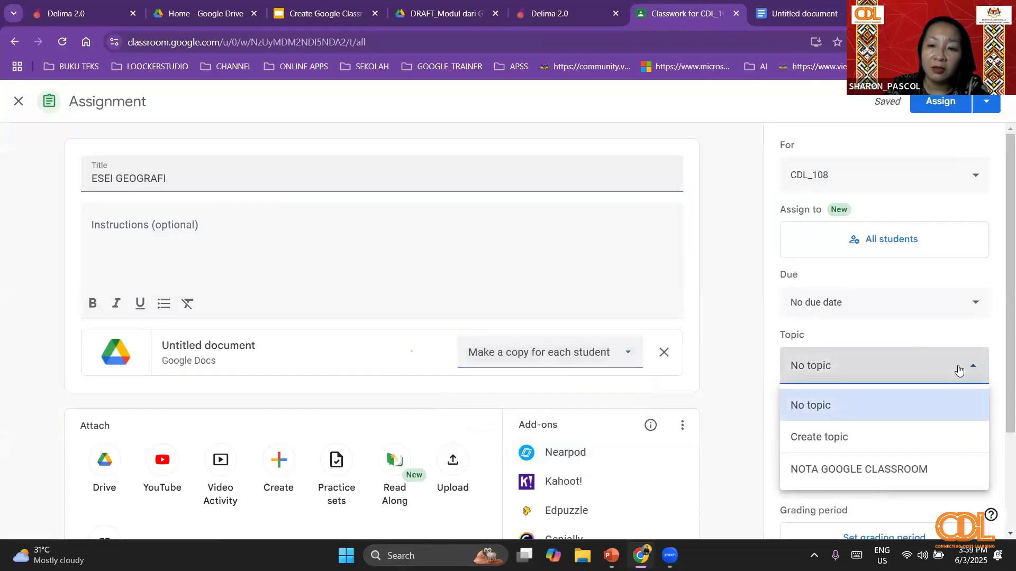
left_click(909, 438)
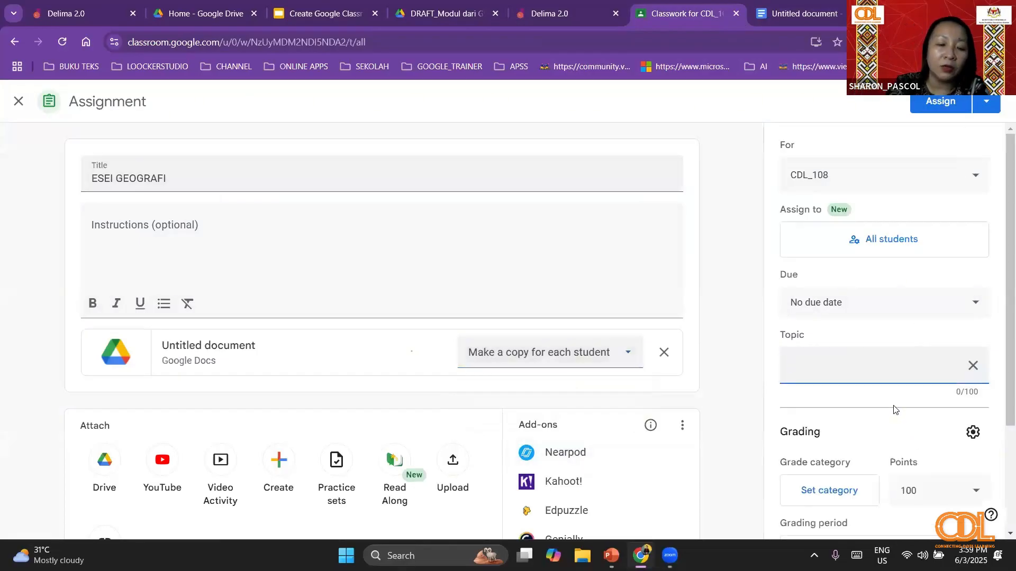
type("LATIHA")
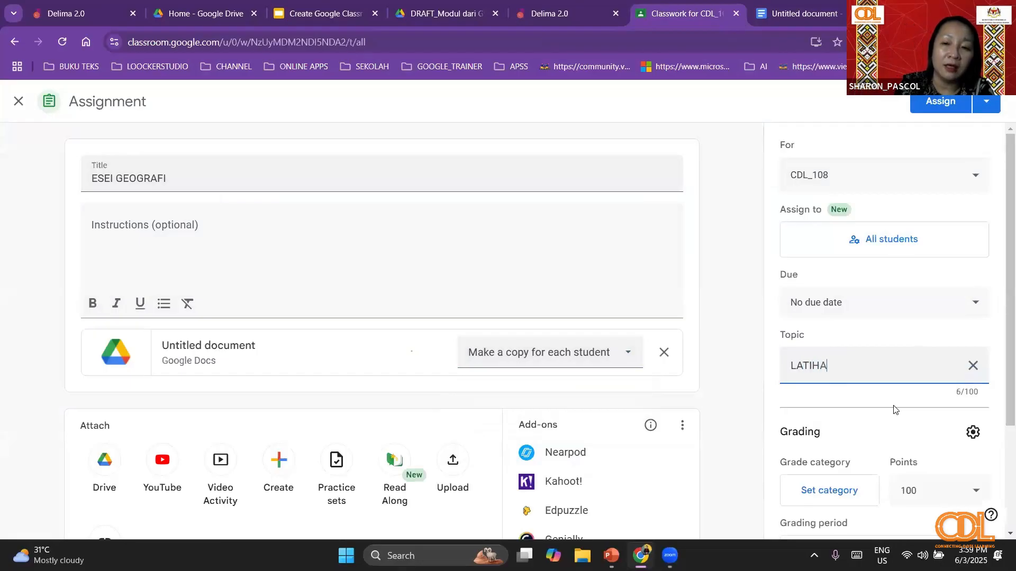
type("N ESEI")
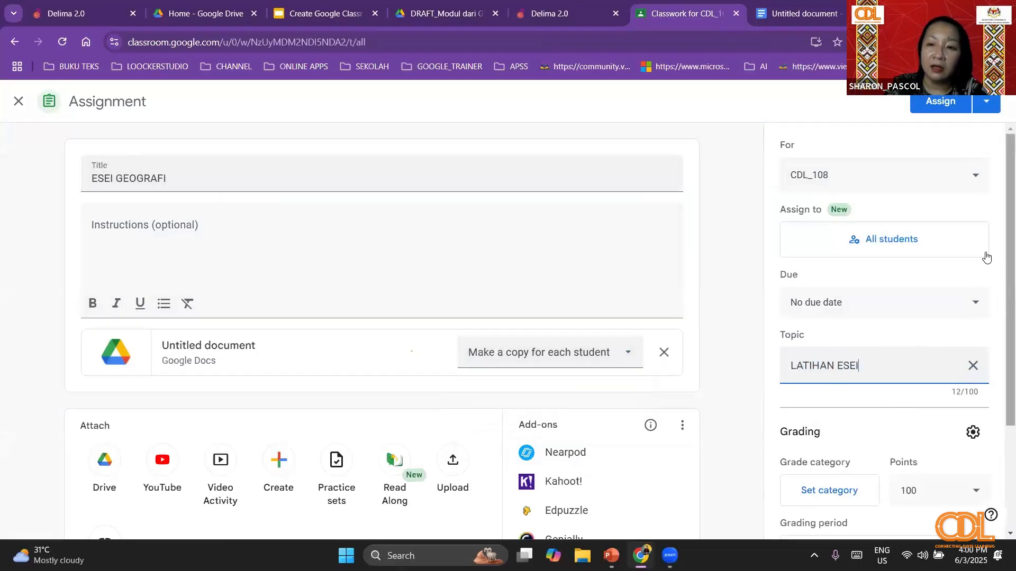
left_click(999, 322)
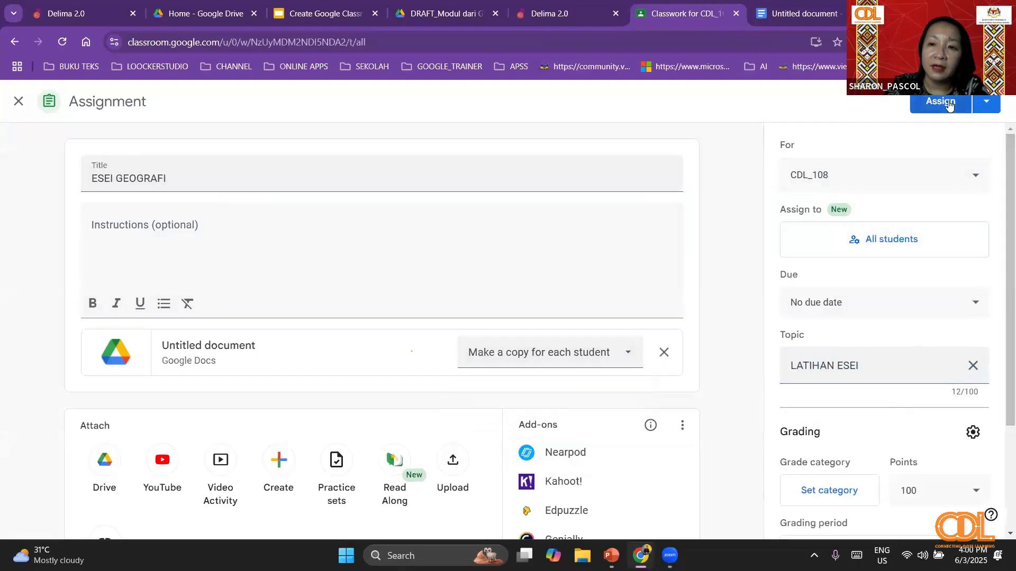
left_click(948, 104)
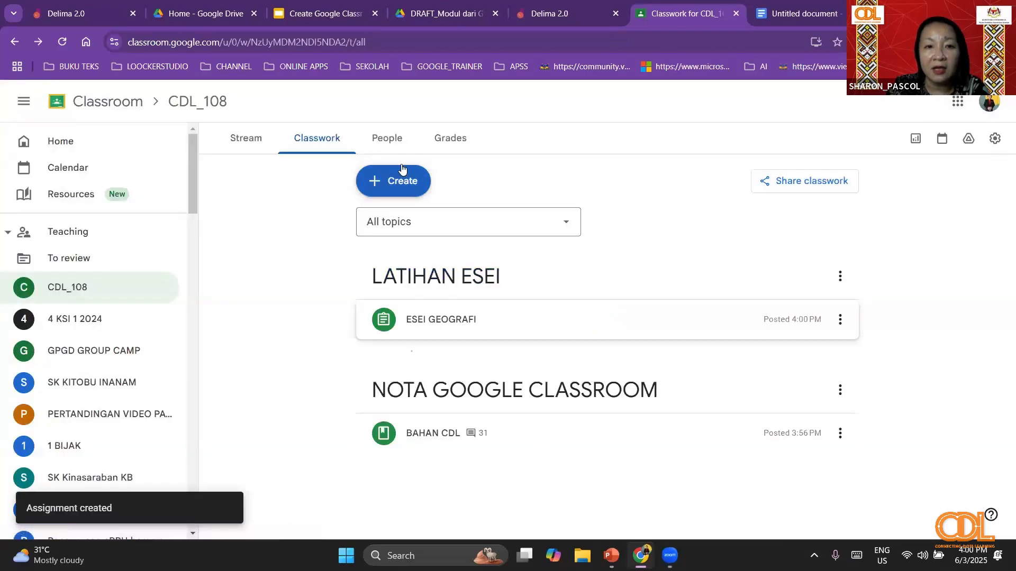
- Examine the student work page of ESEI GEOGRAFI for the students assigned, then go back to the essay question document
left_click(450, 332)
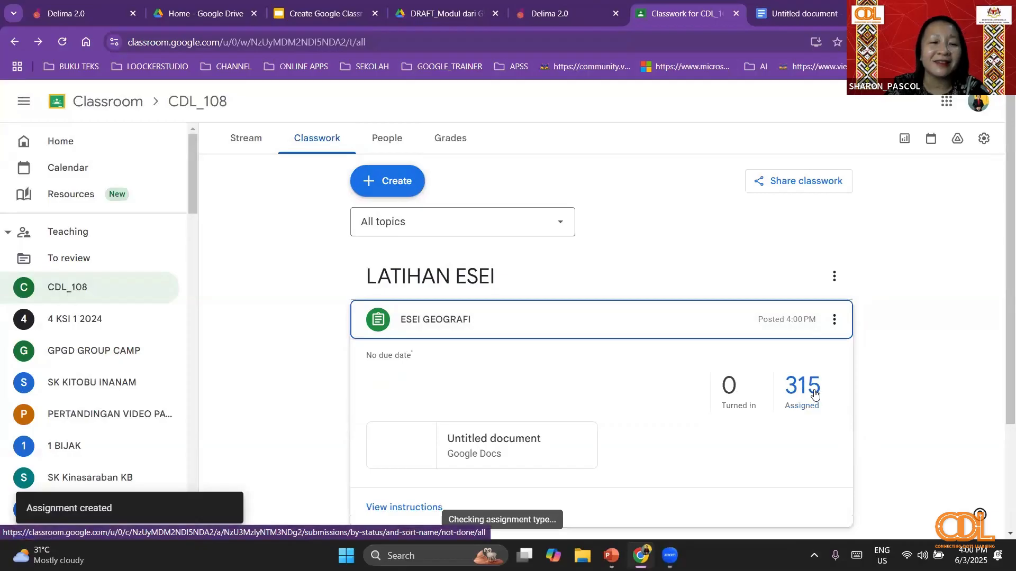
left_click(813, 391)
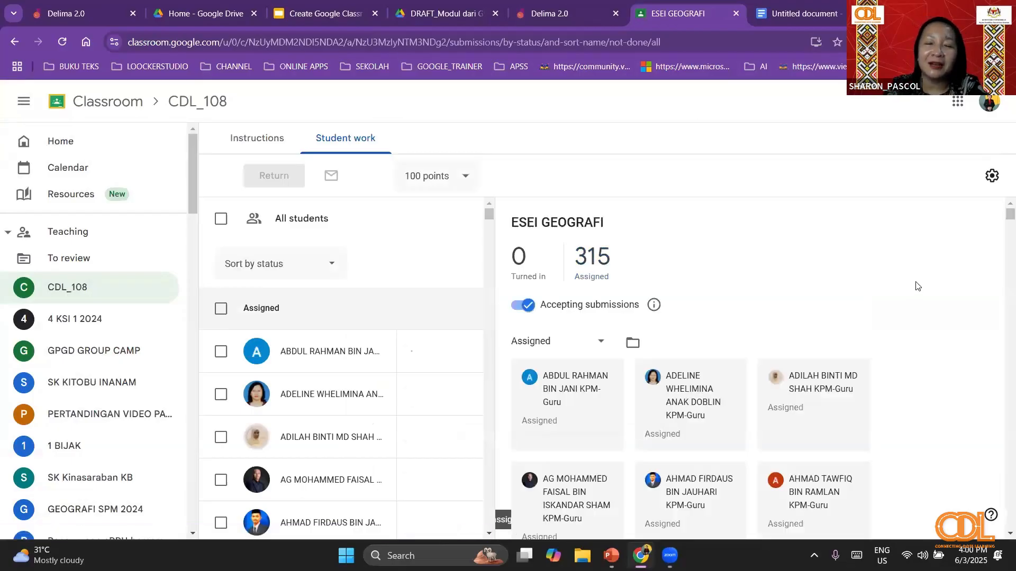
scroll(863, 252, "down", 1)
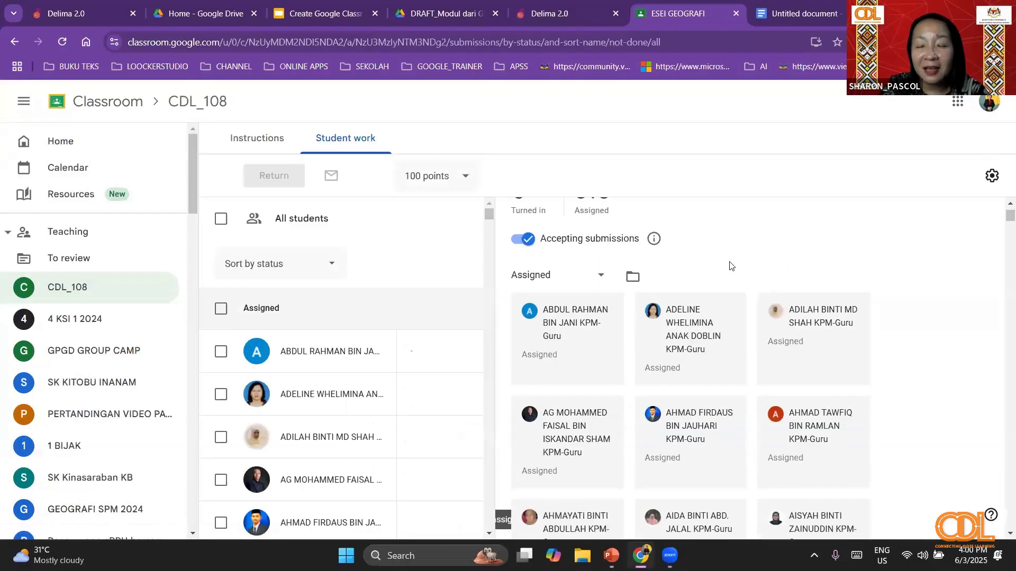
scroll(731, 267, "down", 2)
scroll(753, 321, "up", 2)
scroll(564, 317, "down", 3)
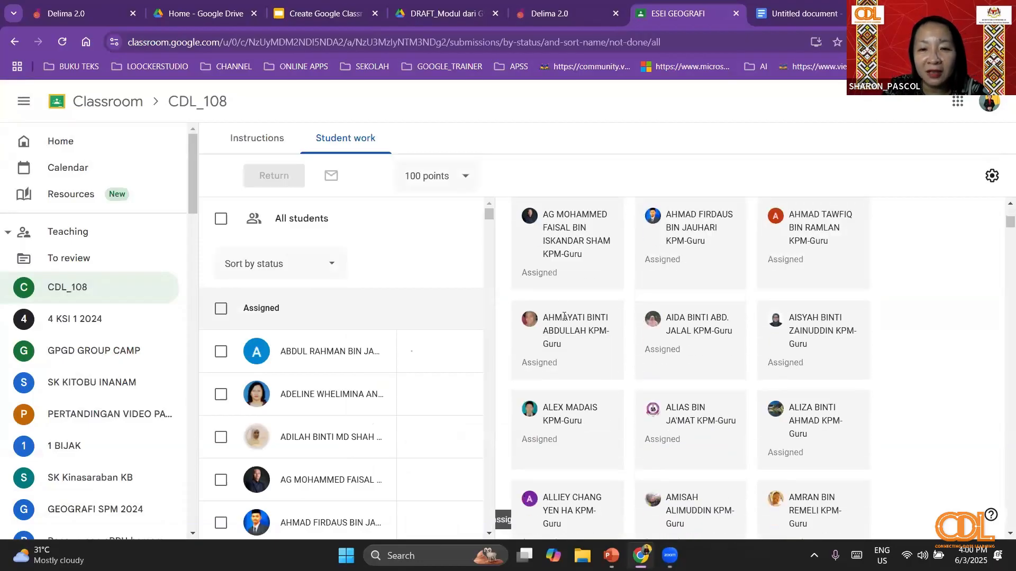
scroll(564, 292, "up", 4)
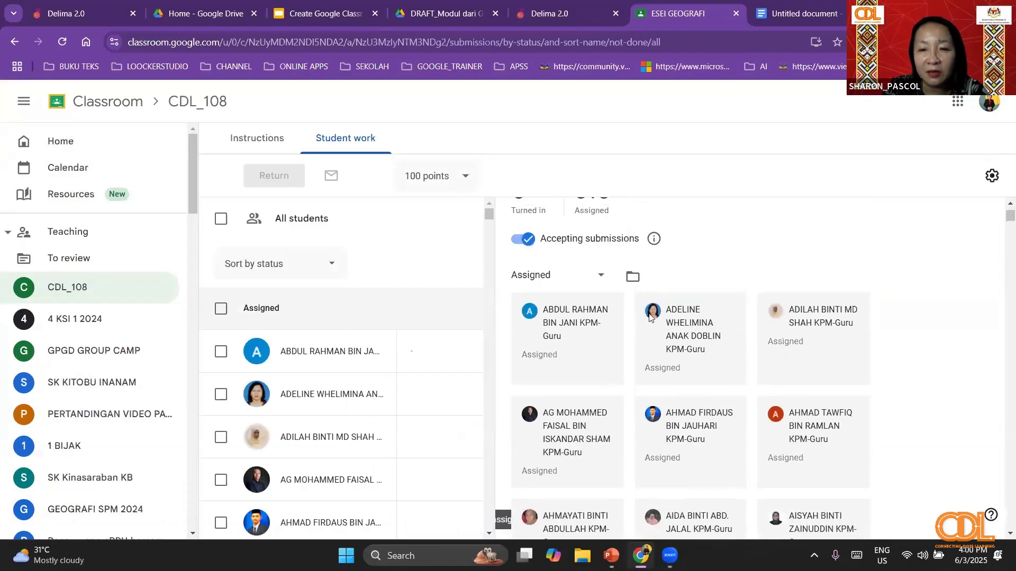
scroll(665, 318, "down", 5)
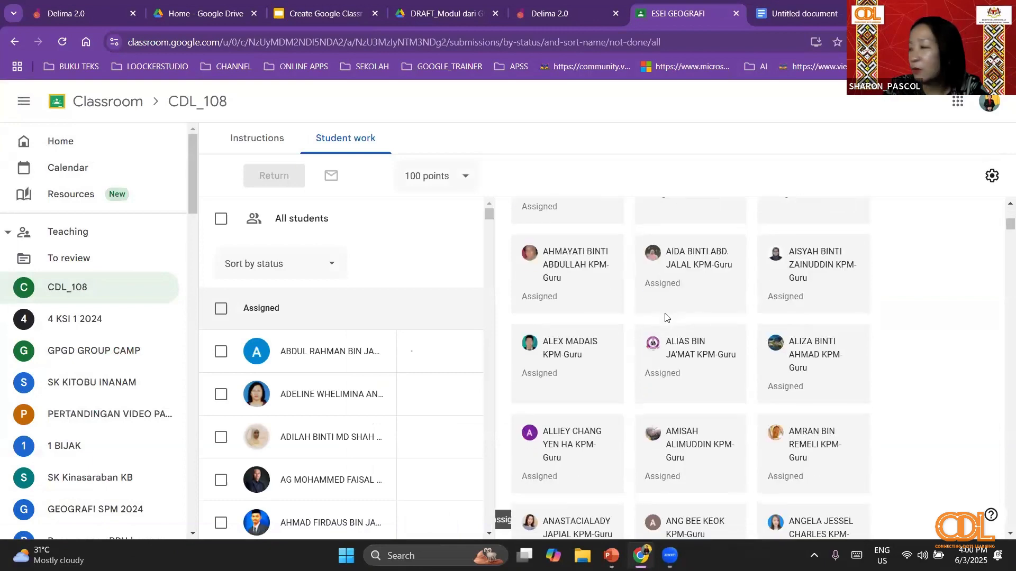
scroll(665, 323, "up", 5)
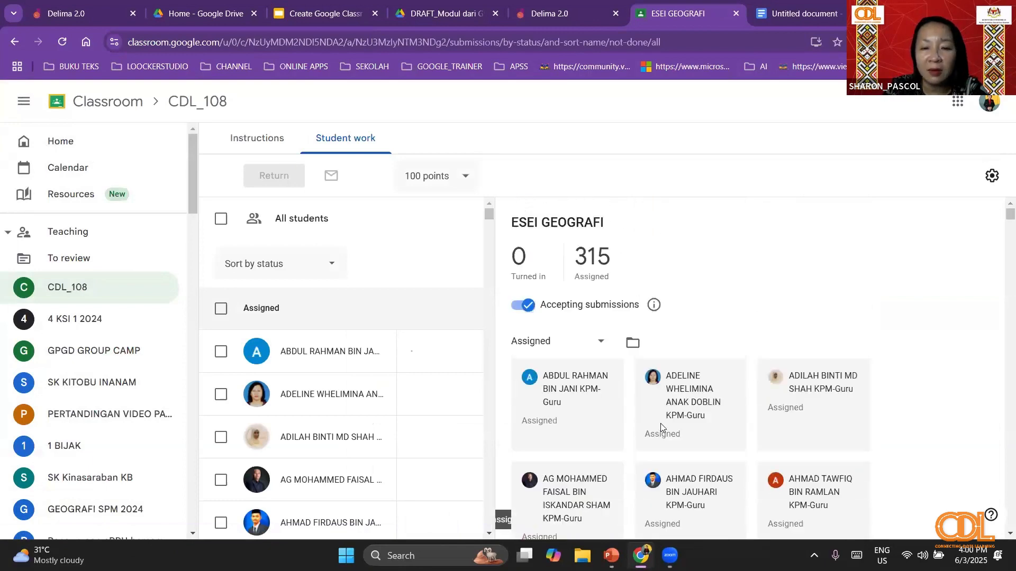
scroll(865, 319, "down", 10)
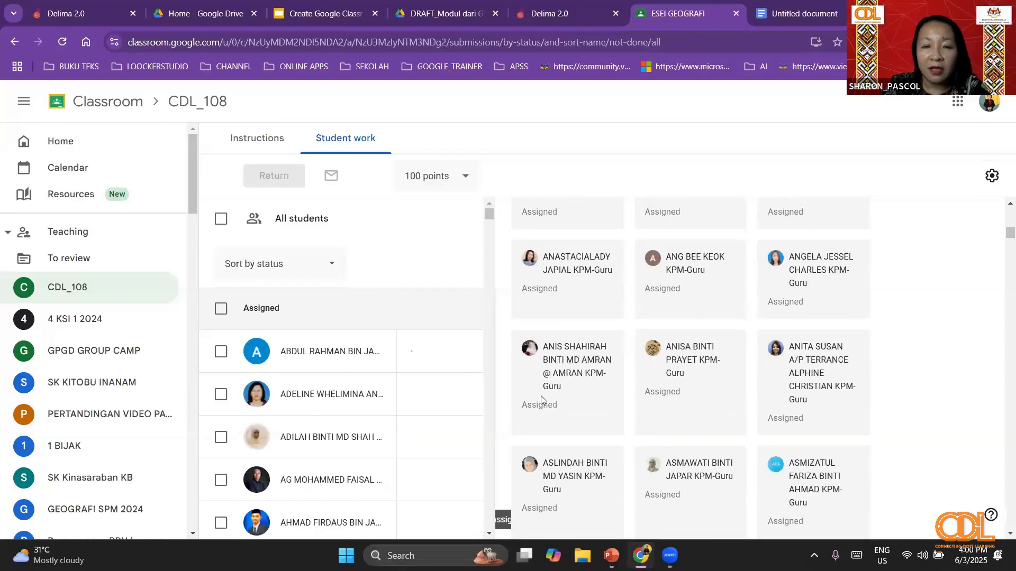
scroll(545, 391, "up", 8)
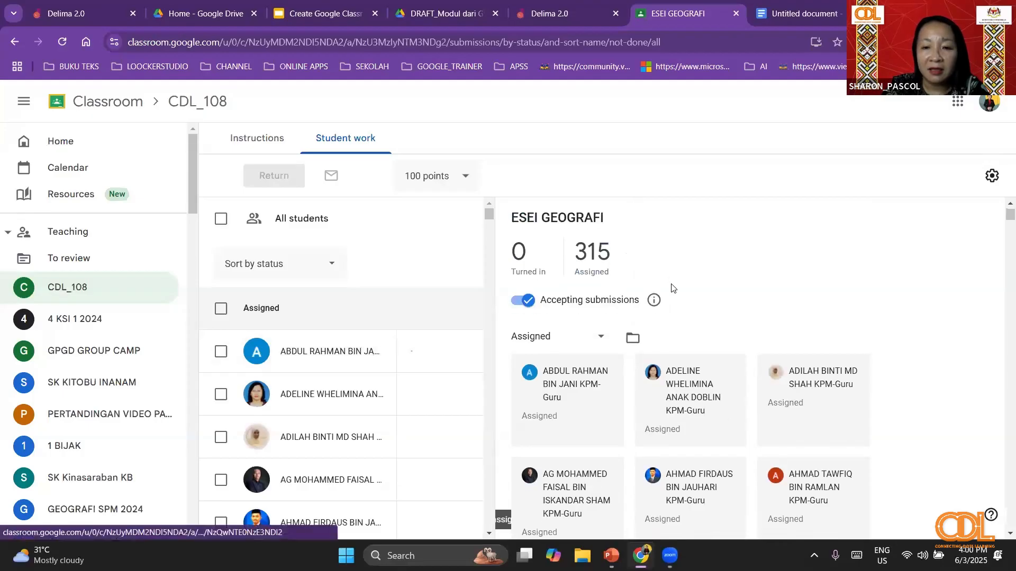
scroll(703, 388, "down", 8)
scroll(704, 388, "down", 2)
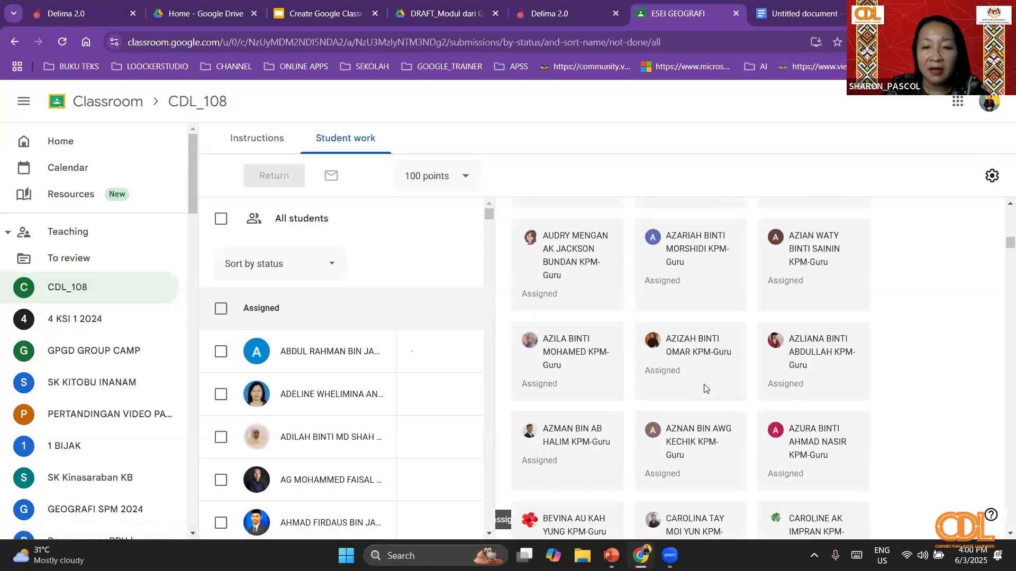
scroll(703, 387, "up", 10)
scroll(707, 388, "up", 6)
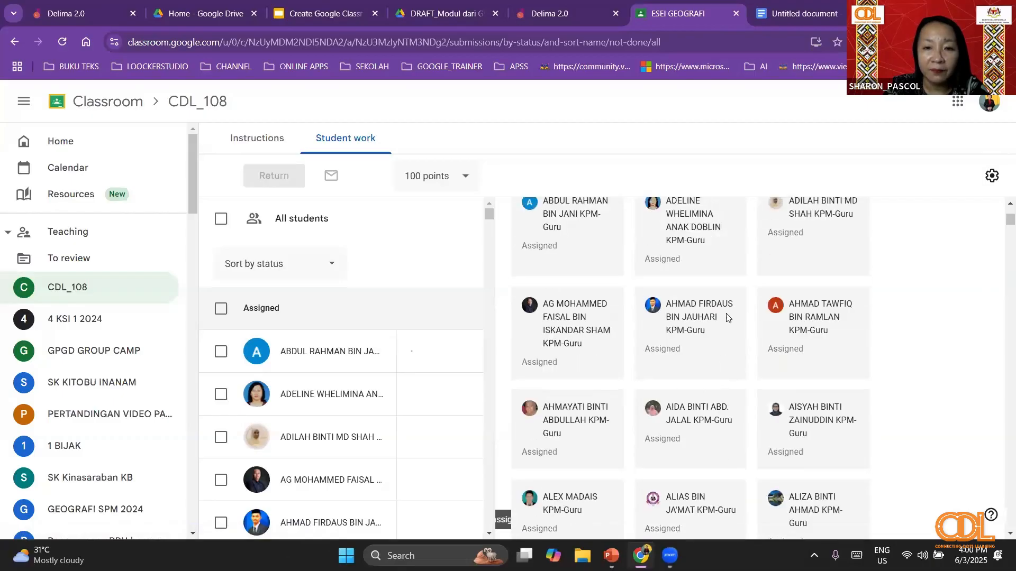
scroll(725, 322, "down", 4)
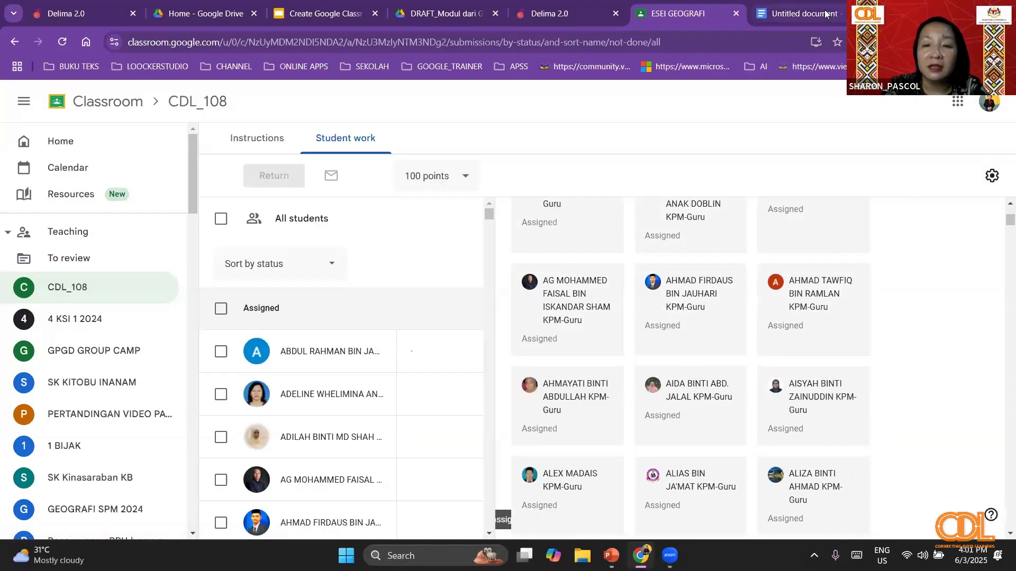
left_click(799, 13)
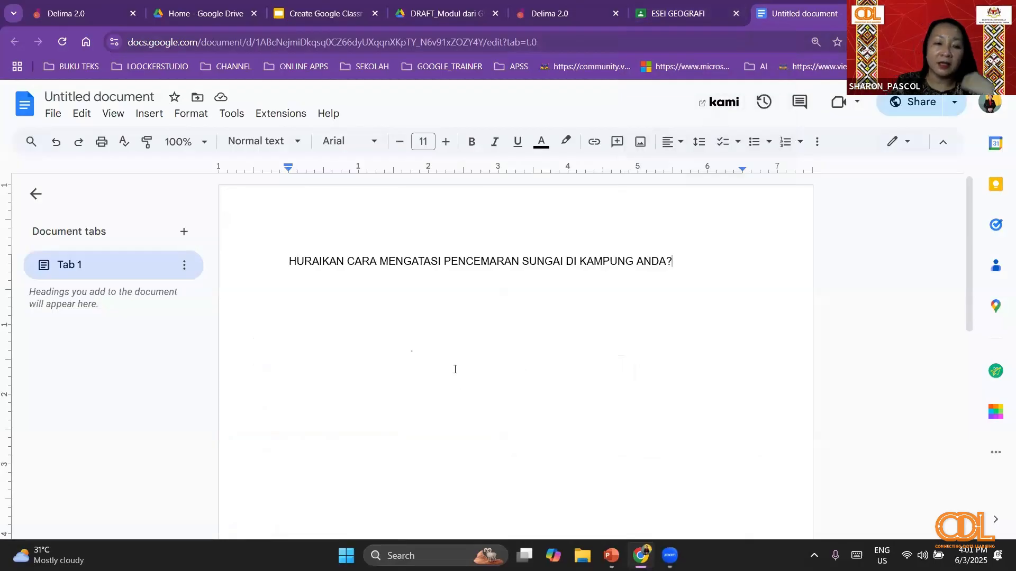
- Title the question document HURAIKAN CARA MENGATASI PENCEMARAN SUNGAI DI KAMPUNG ANDA and close Google Docs
left_click(115, 98)
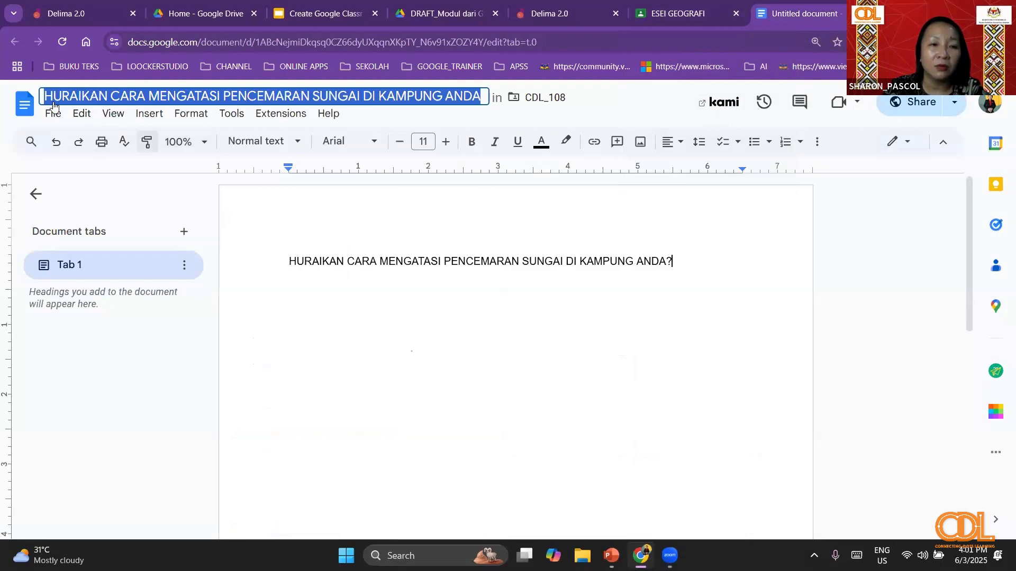
key("Return")
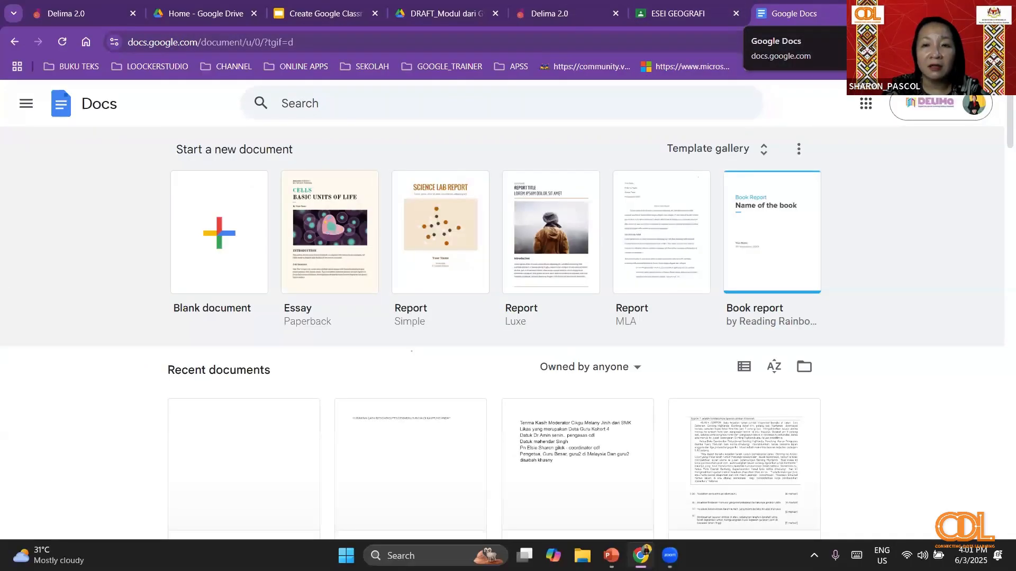
left_click(856, 14)
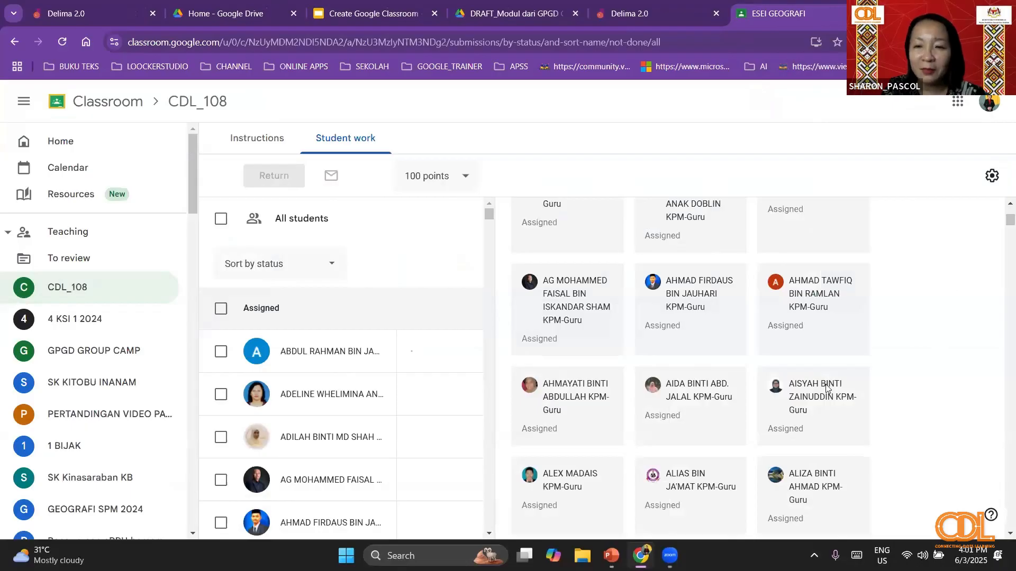
- Look over the student work list of ESEI GEOGRAFI, then go back to the classwork of CDL_108
scroll(837, 340, "down", 5)
scroll(837, 342, "up", 5)
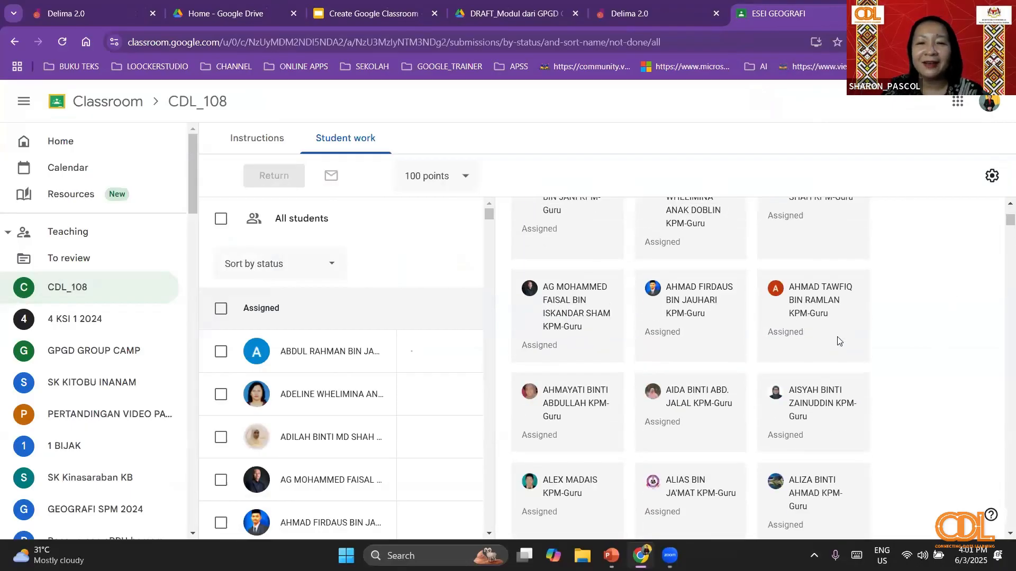
scroll(837, 341, "up", 4)
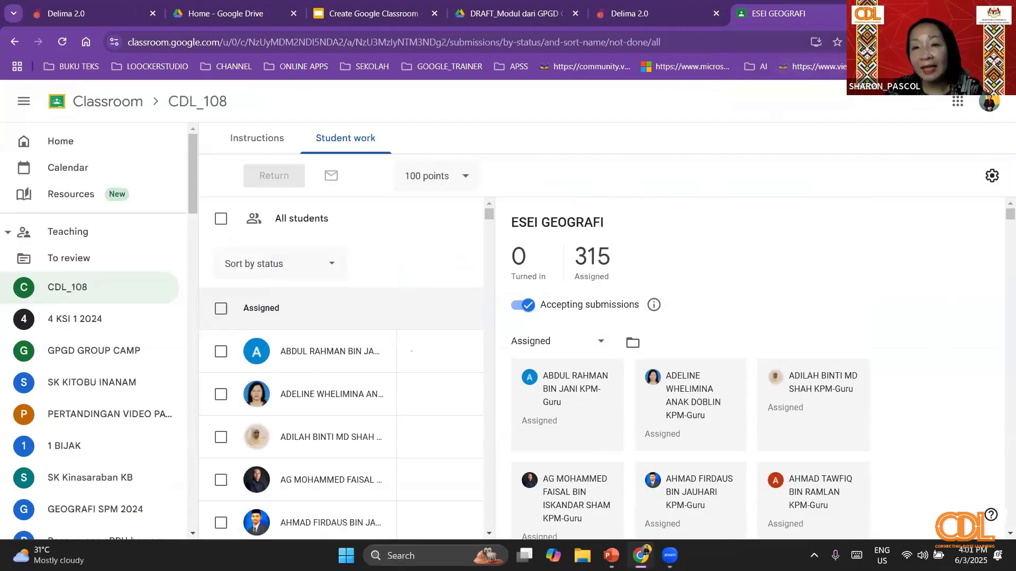
left_click(121, 105)
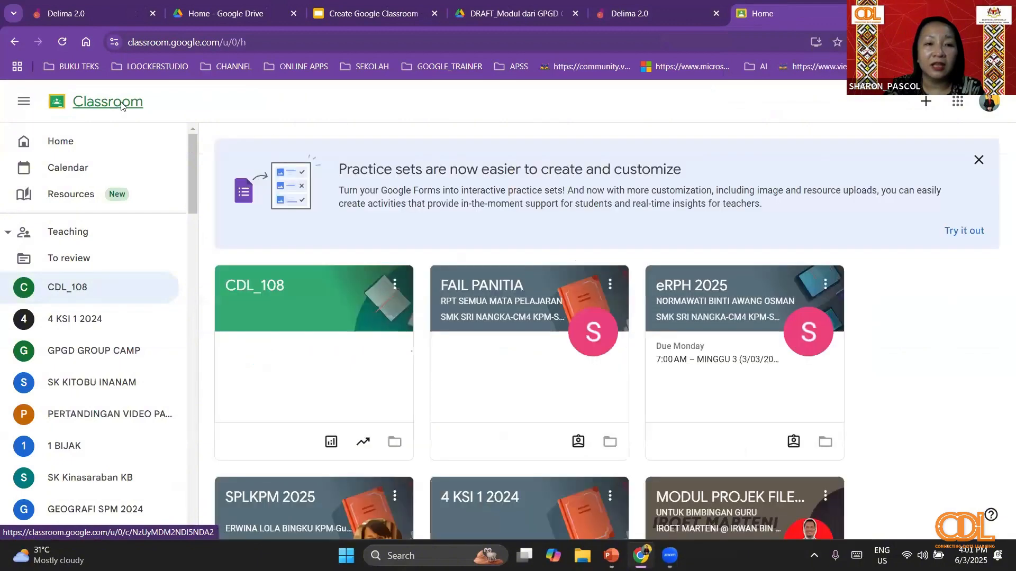
left_click(267, 295)
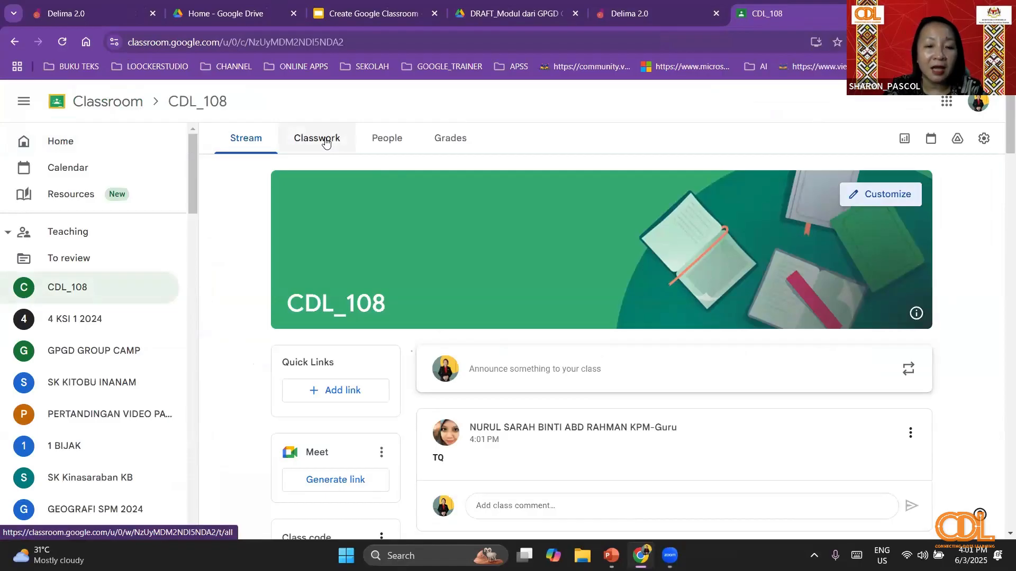
left_click(326, 142)
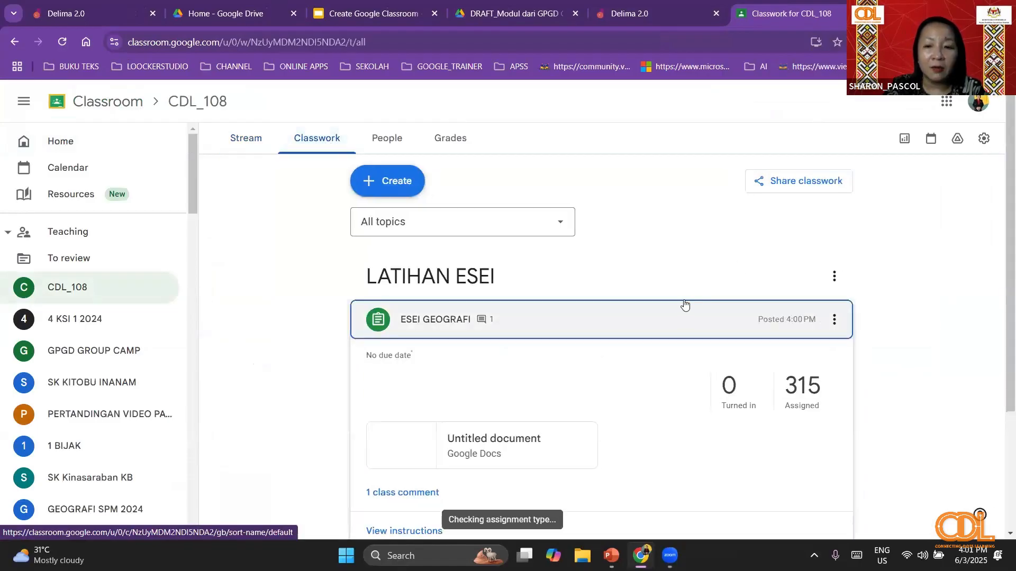
- Add the topic PEMBENTANGAN MURID to CDL_108's classwork and check the options available for it
left_click(400, 182)
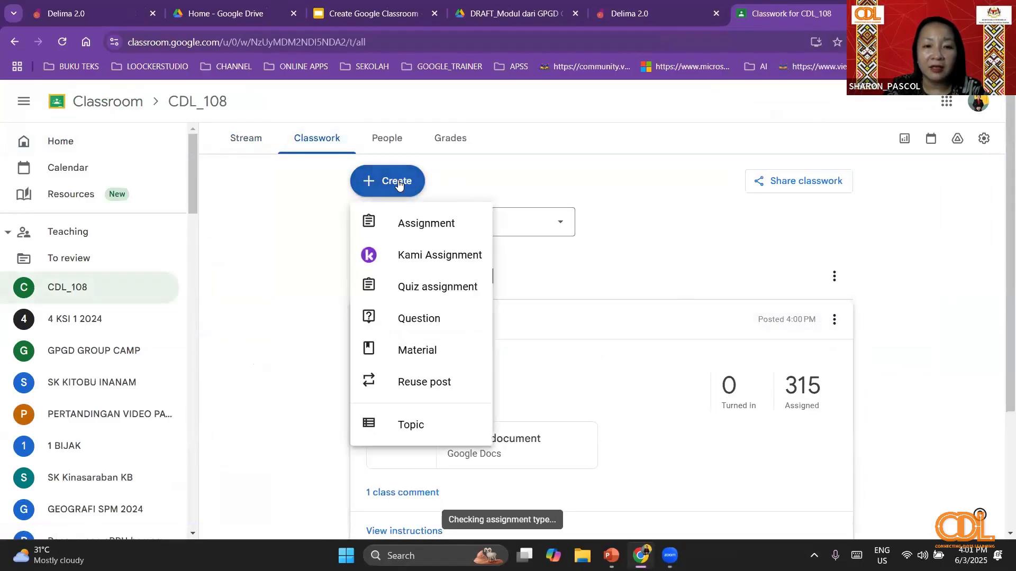
left_click(431, 420)
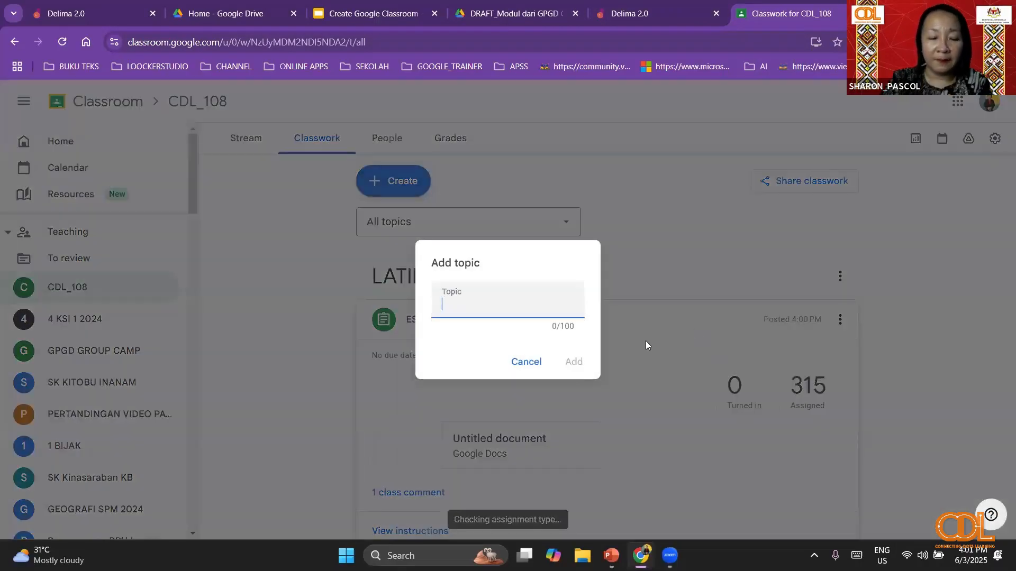
type("PEMBEN")
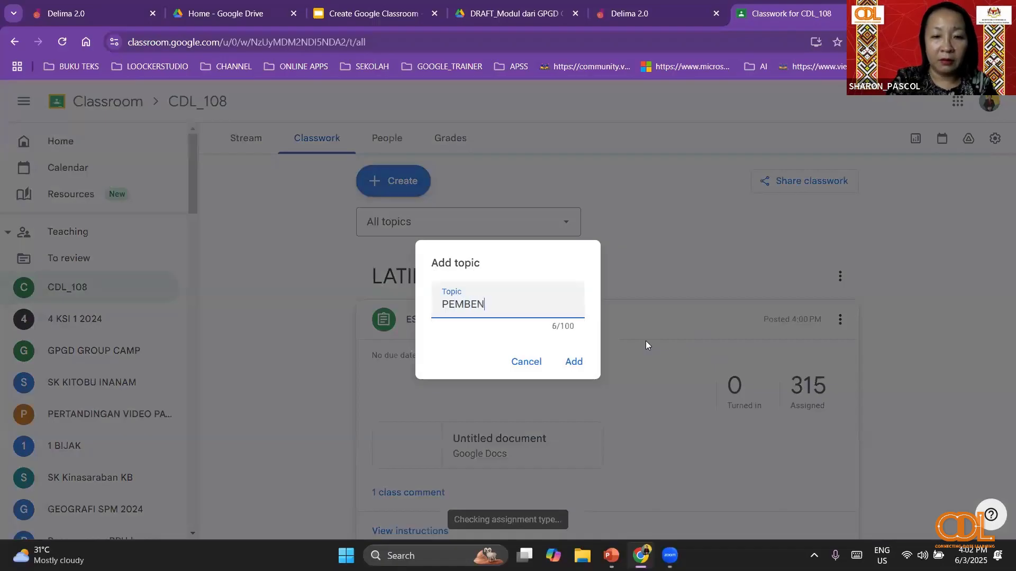
type("TANGAN MURID")
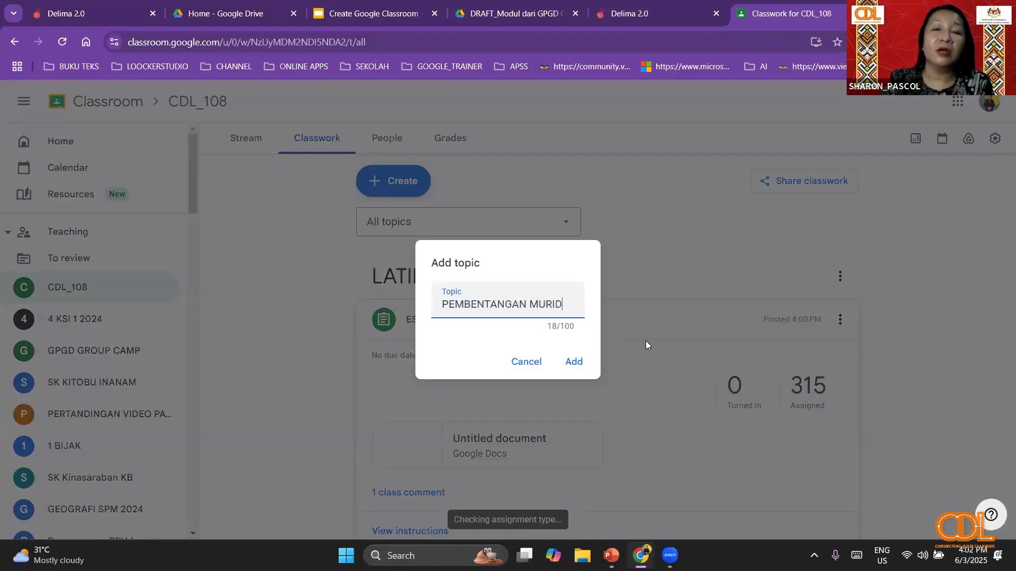
left_click(574, 363)
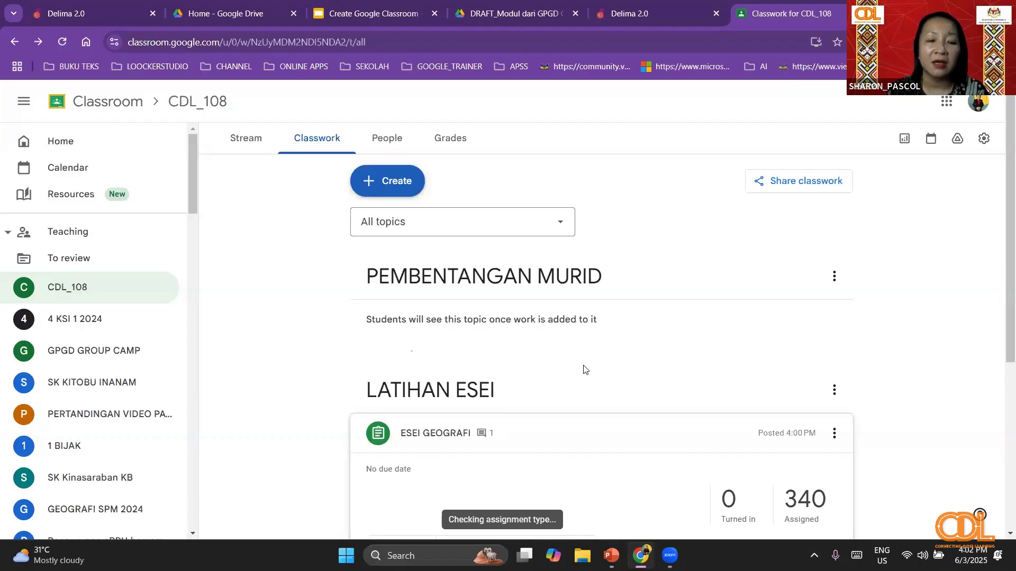
left_click(834, 277)
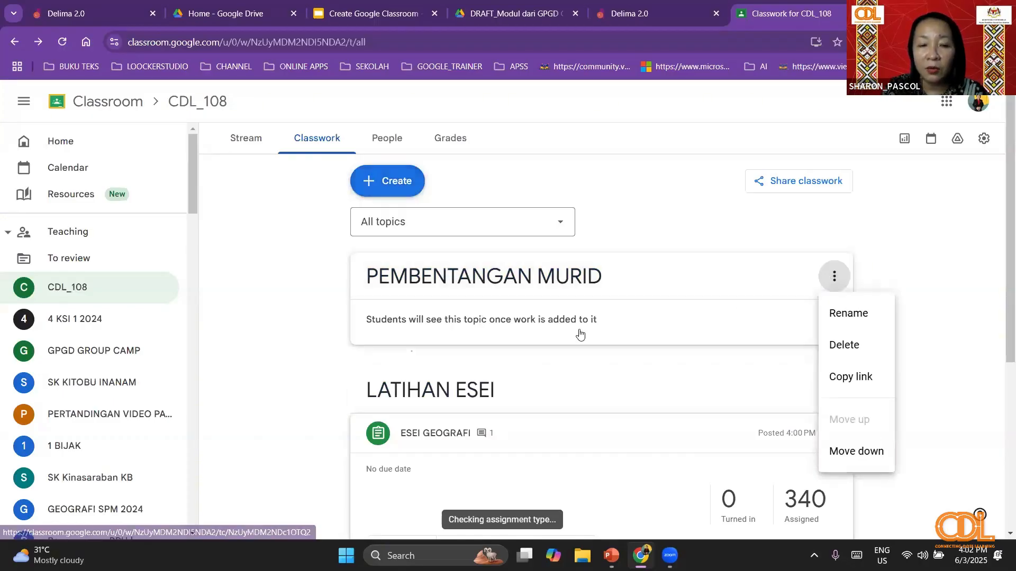
- Start a new assignment in CDL_108 and place it under the topic PEMBENTANGAN MURID
left_click(394, 180)
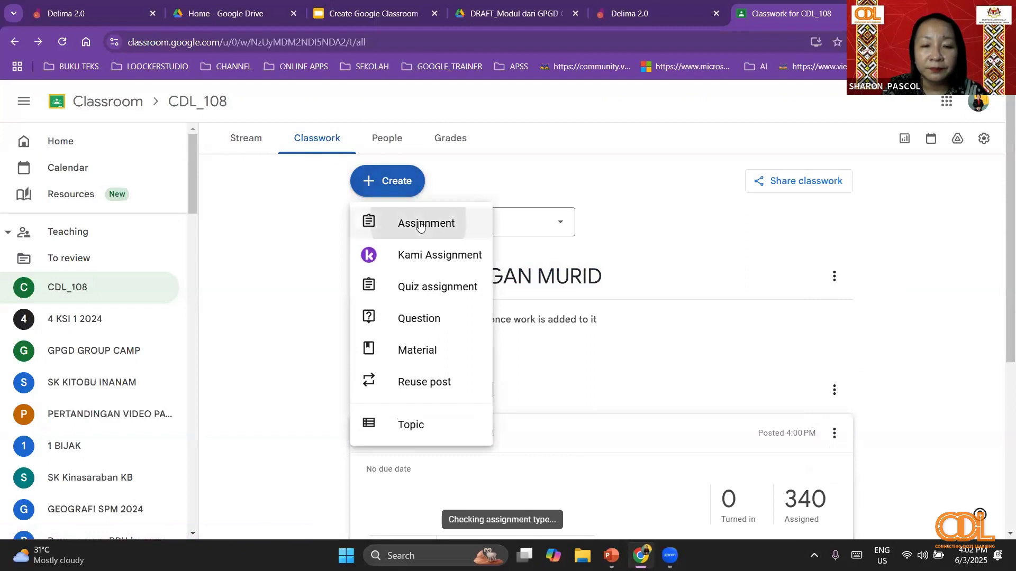
left_click(420, 224)
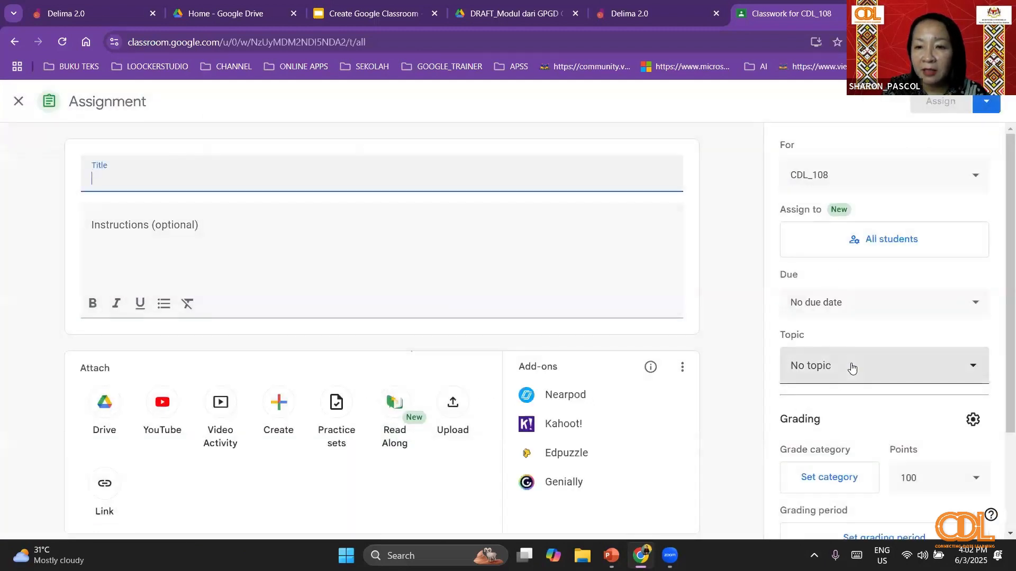
left_click(851, 366)
left_click(855, 330)
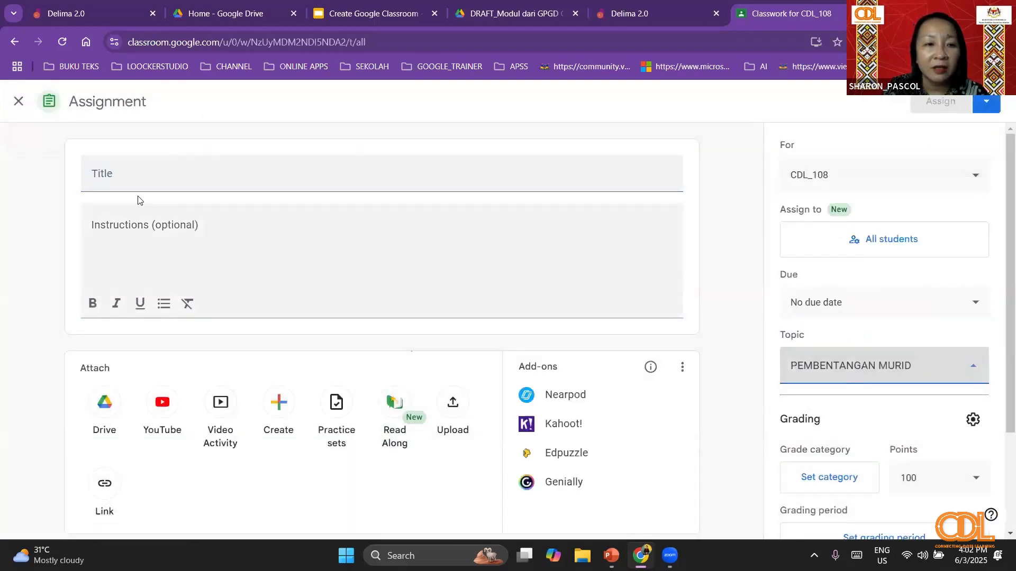
- Title the assignment MASUKKAN PEMBENTANGAN ANDA DI SINI and assign it to all students of CDL_108
left_click(125, 176)
type("MA")
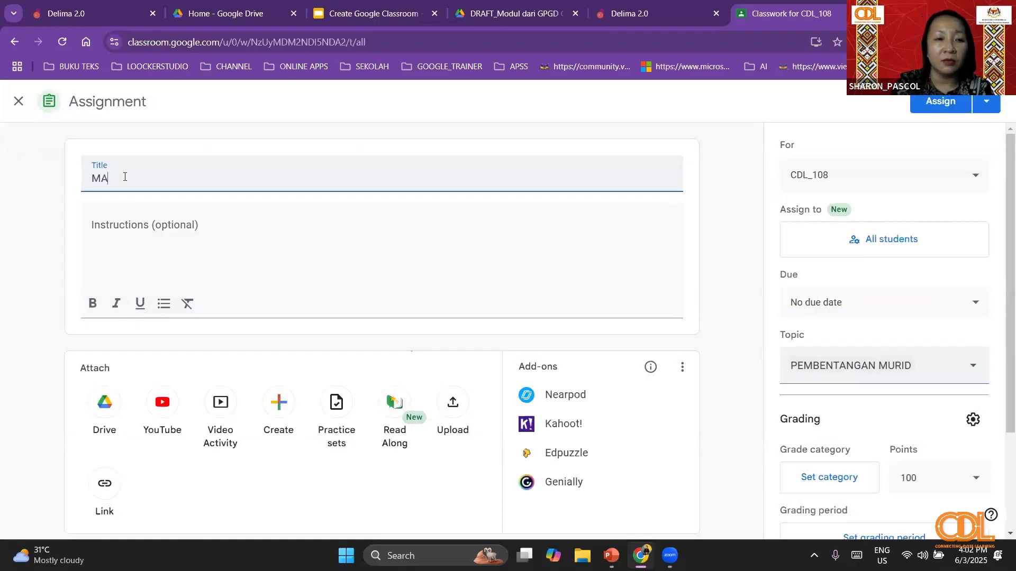
type("SUKKA")
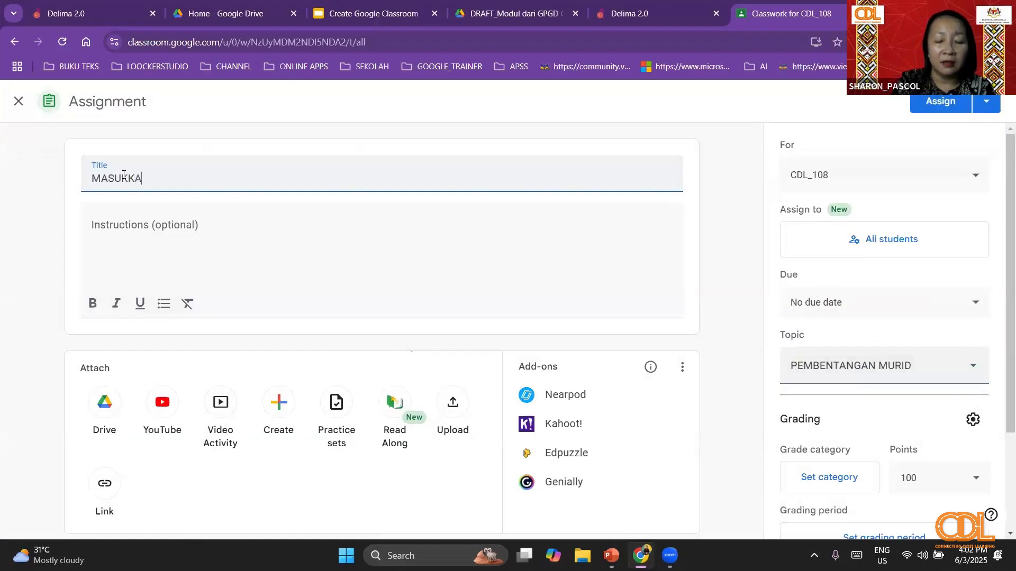
type("N PEM")
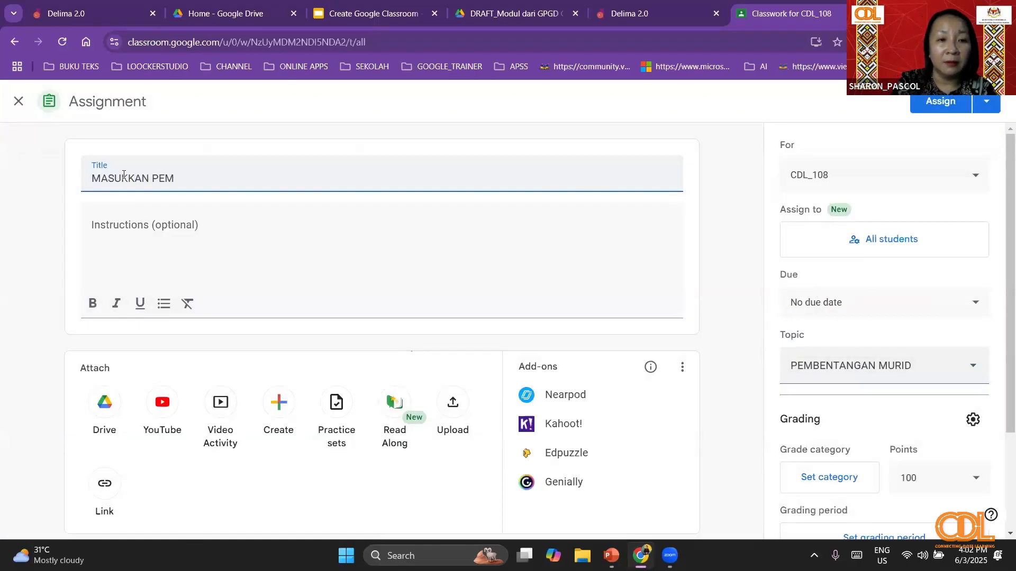
type("BENTANGA")
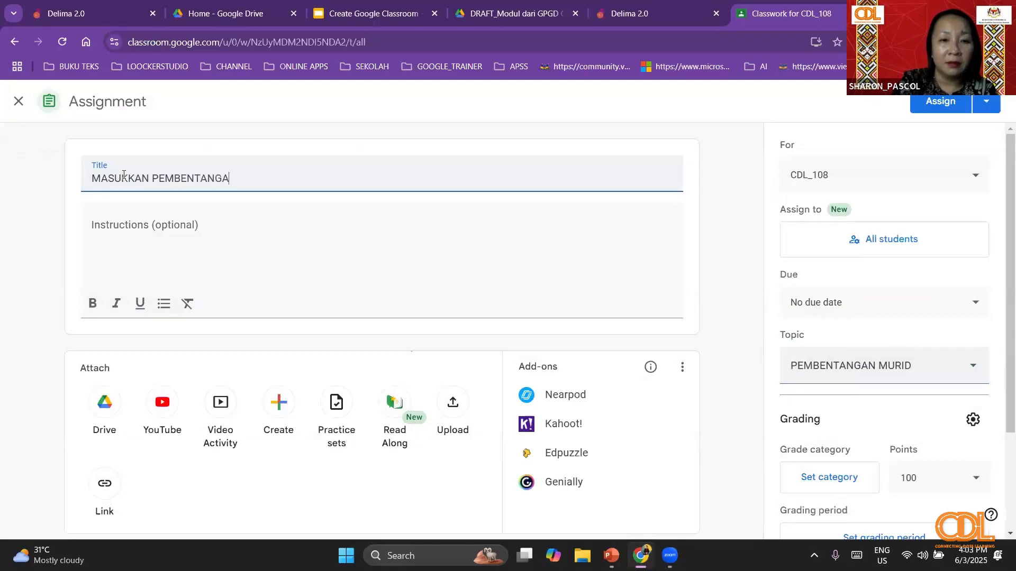
type("N ANDA DI SINI")
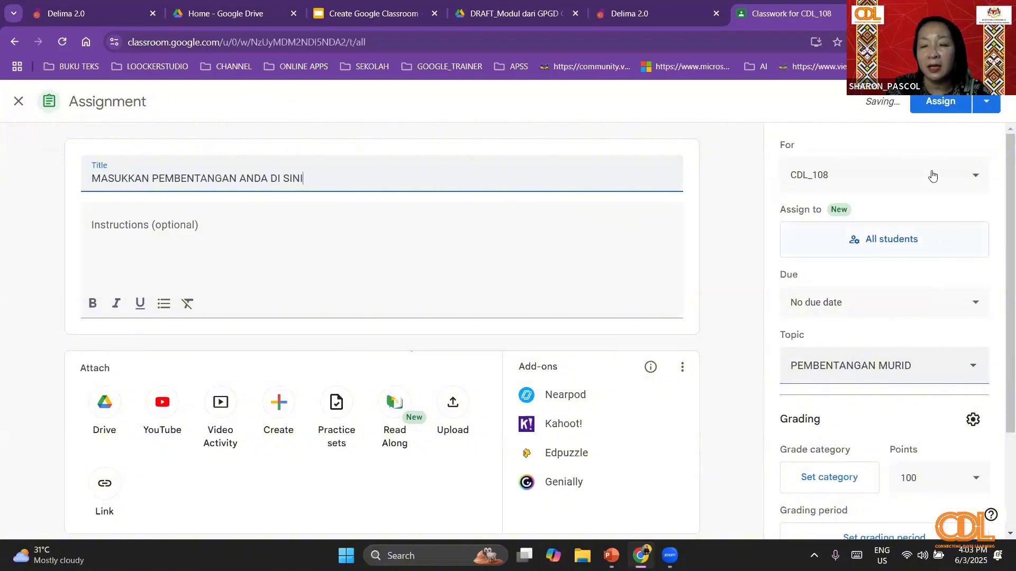
left_click(954, 102)
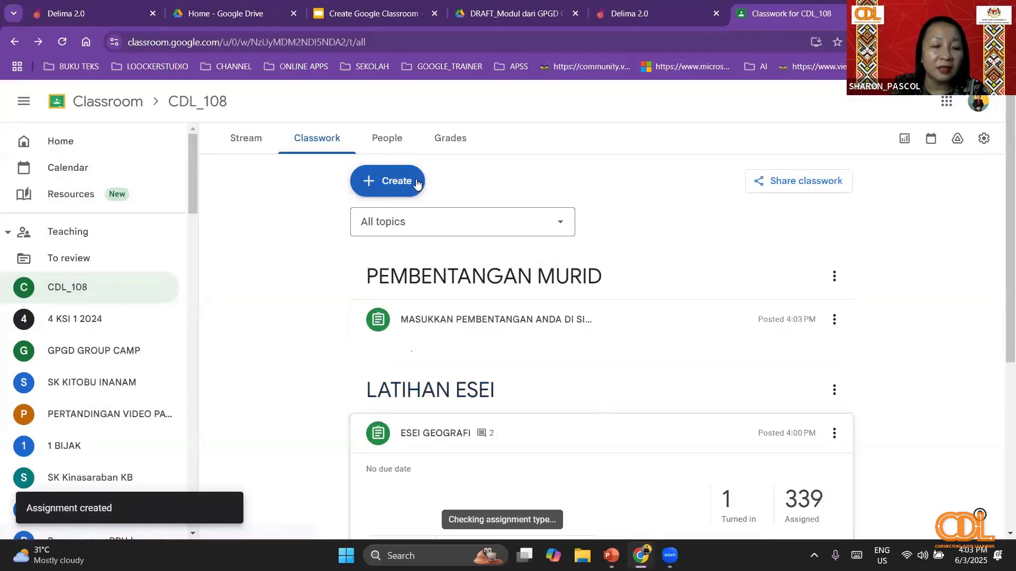
- Start another assignment in CDL_108 with the title LATIHAN OBJEKTIF
left_click(398, 185)
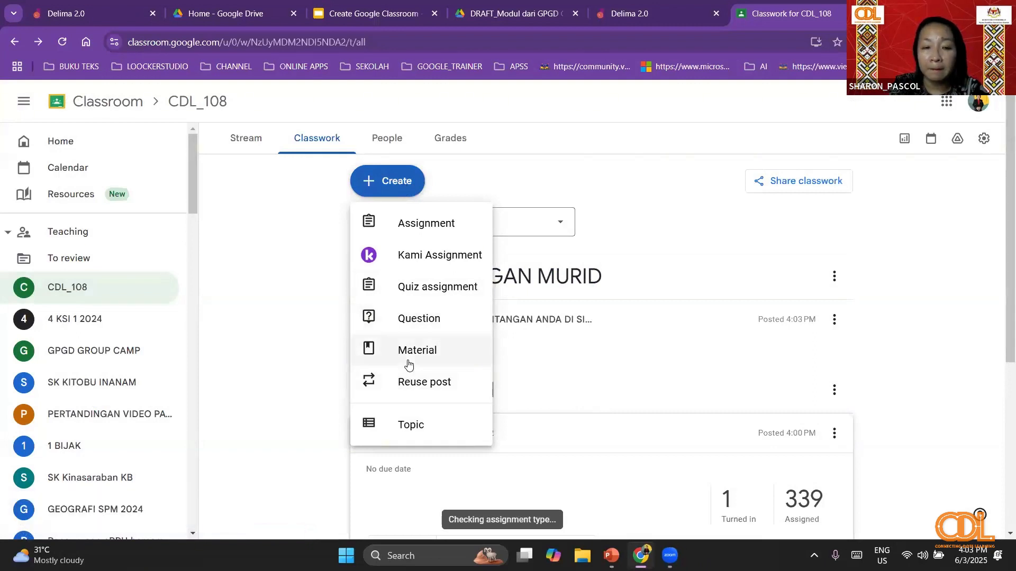
left_click(405, 227)
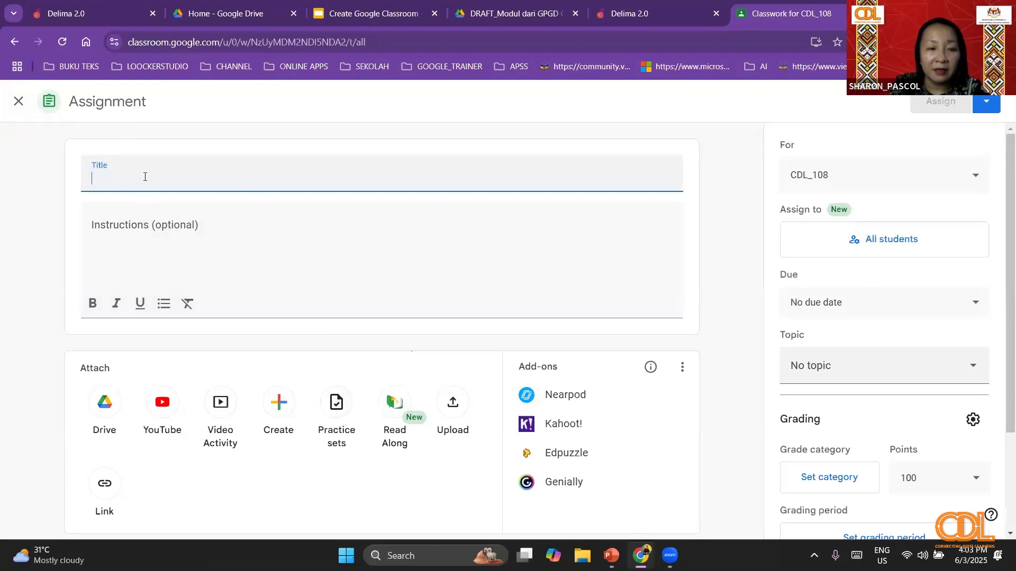
type("LATIHAN ")
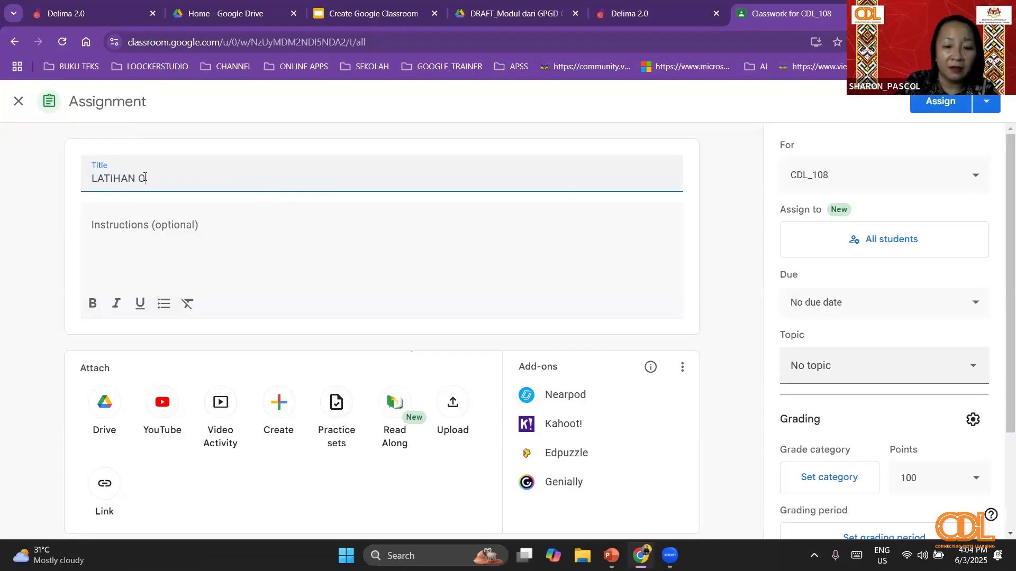
type("OBJEKTIF")
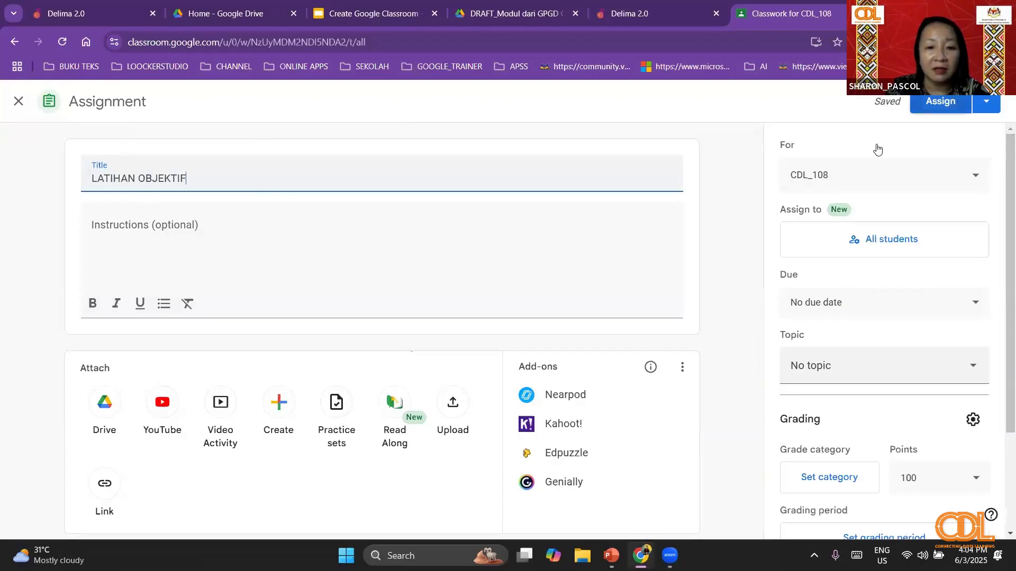
- Browse the existing practice sets for the LATIHAN OBJEKTIF assignment and open K1 PERCUBAAN KELANTAN
left_click(345, 408)
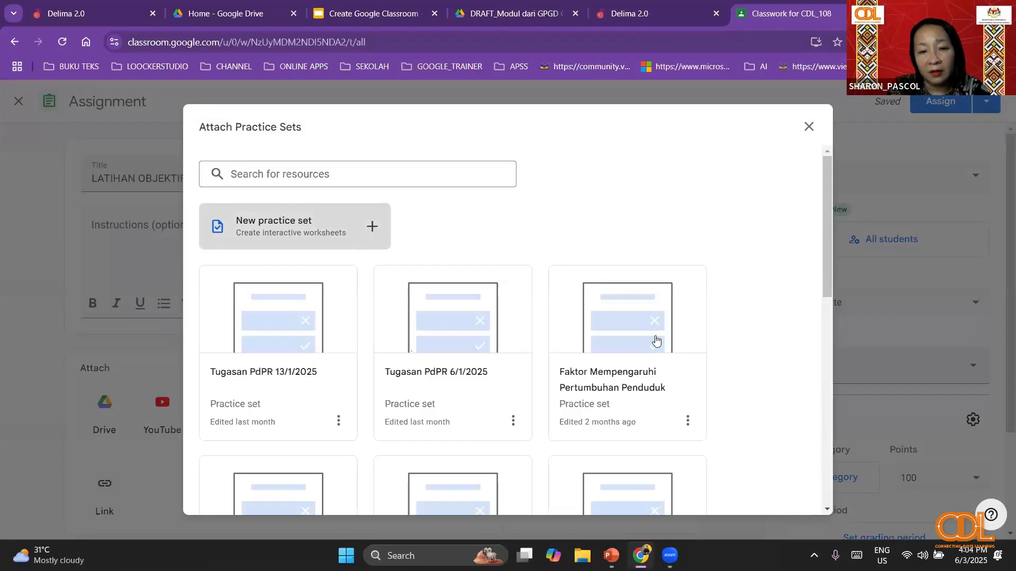
scroll(606, 316, "down", 1)
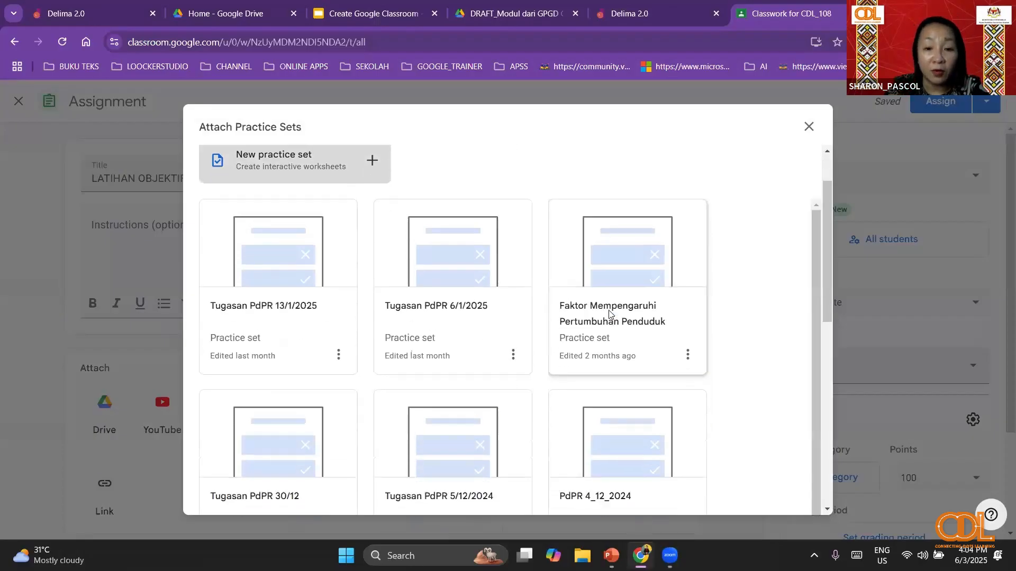
scroll(610, 314, "down", 1)
scroll(610, 315, "down", 3)
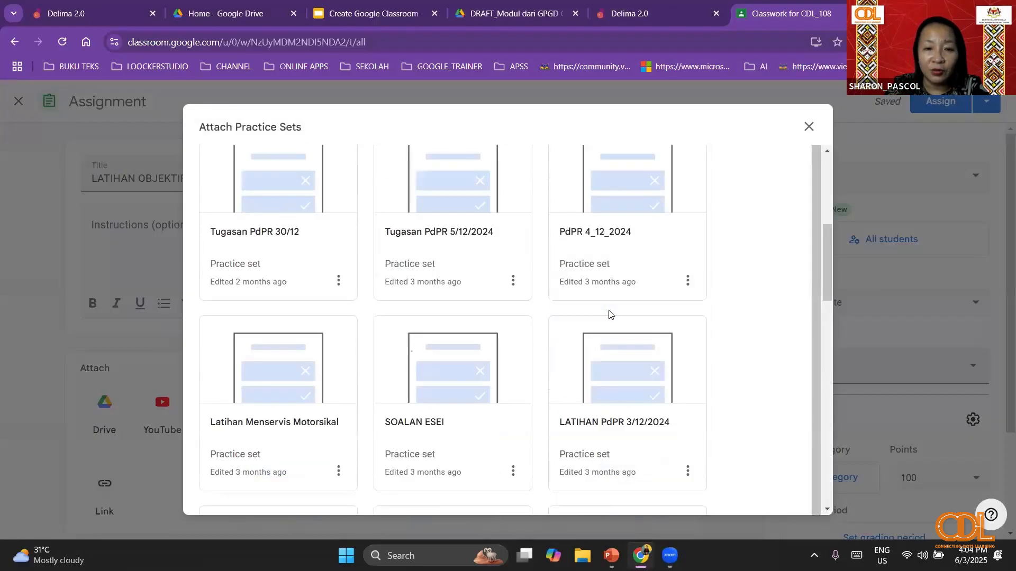
scroll(610, 315, "down", 2)
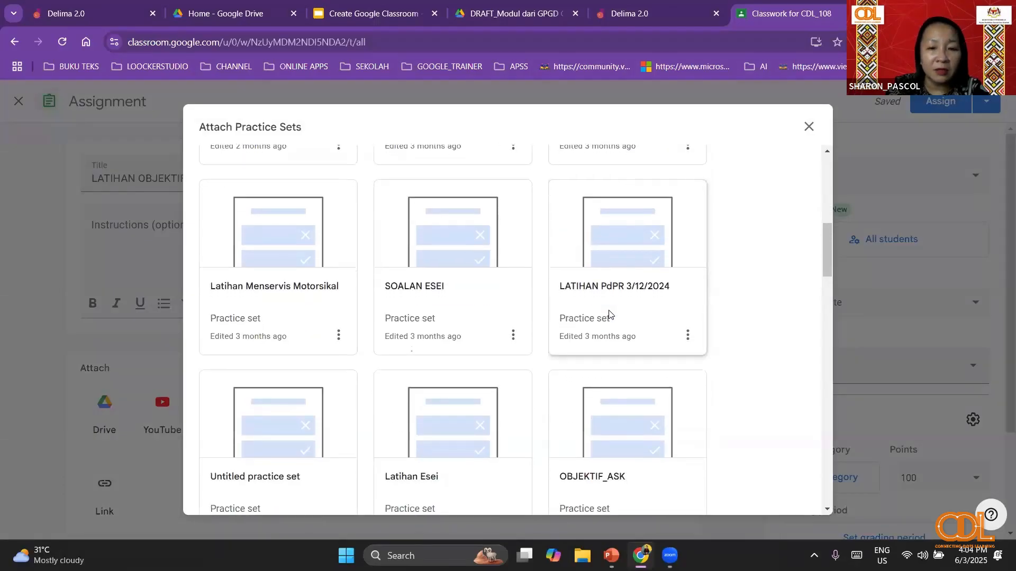
scroll(609, 315, "down", 2)
scroll(610, 315, "down", 1)
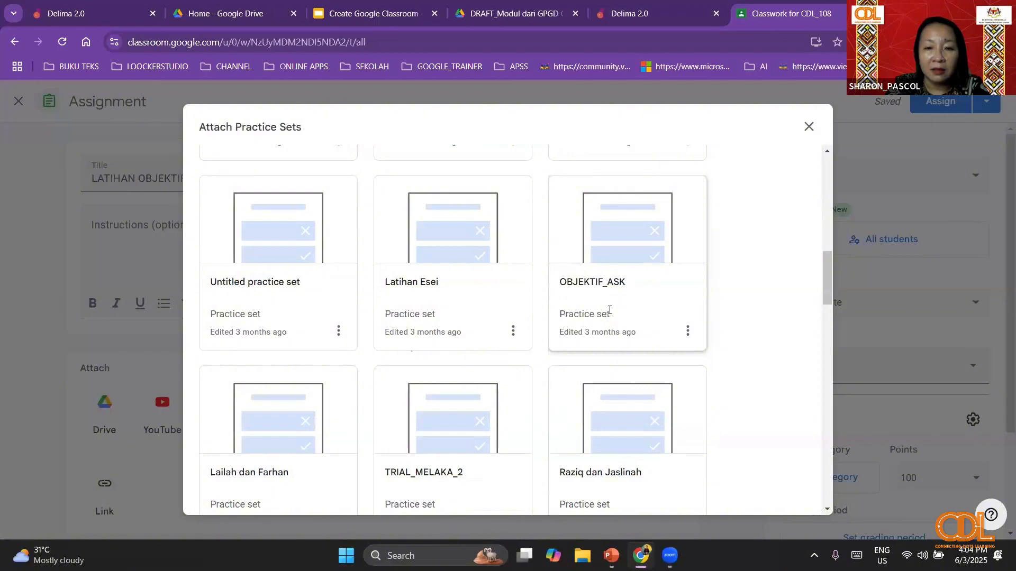
scroll(610, 312, "down", 1)
scroll(608, 315, "up", 2)
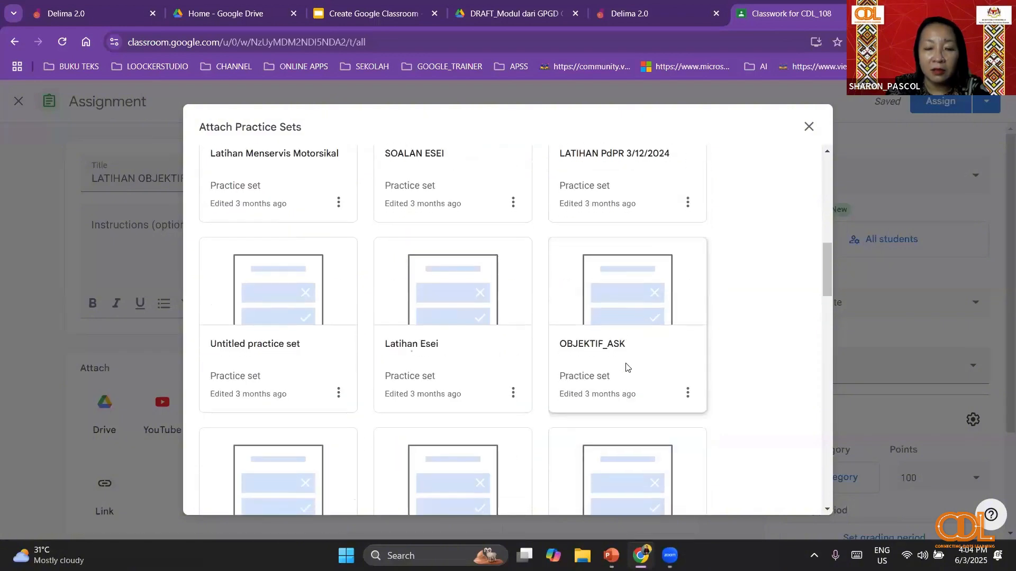
scroll(625, 367, "down", 5)
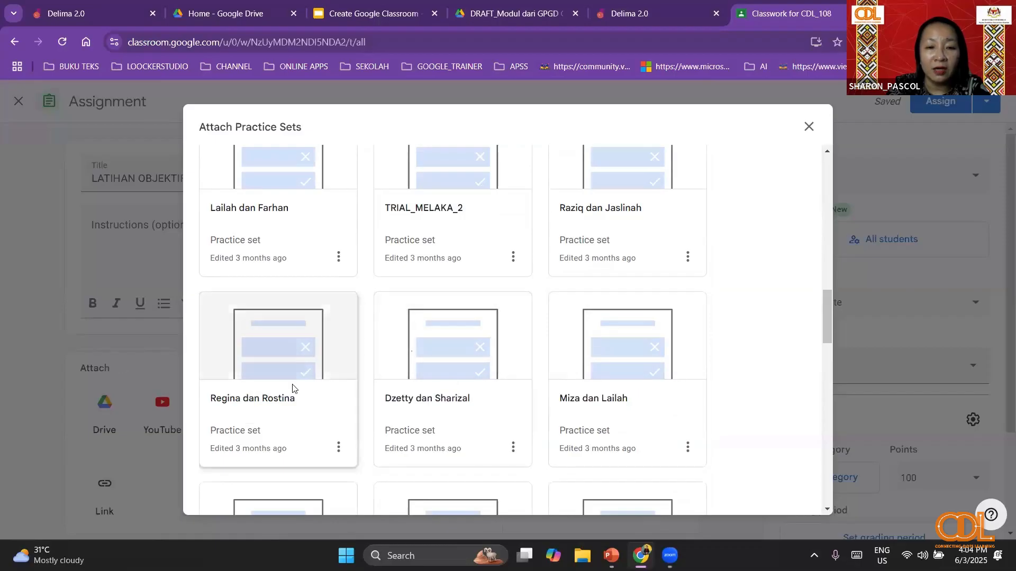
scroll(512, 322, "up", 3)
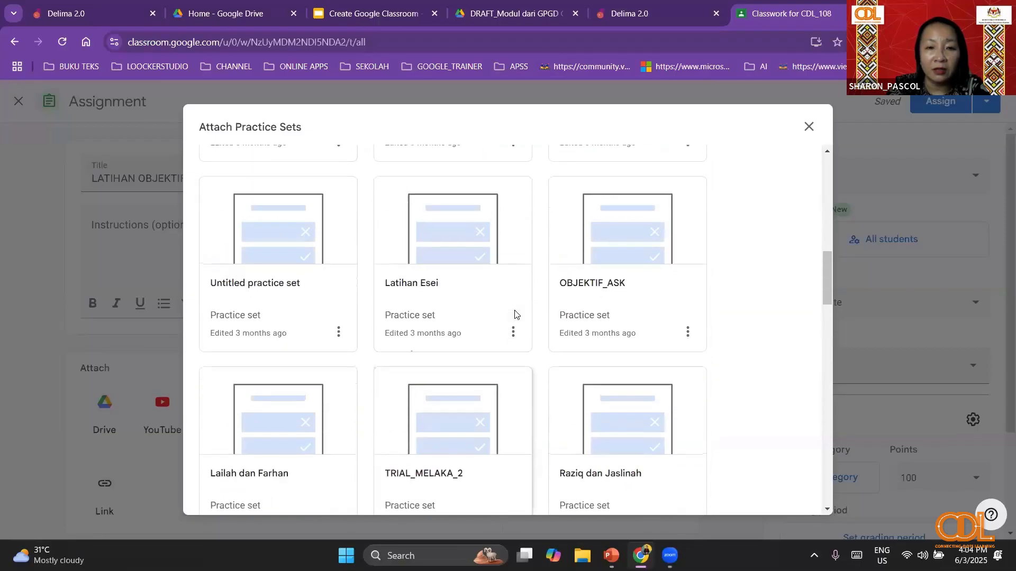
scroll(515, 314, "up", 6)
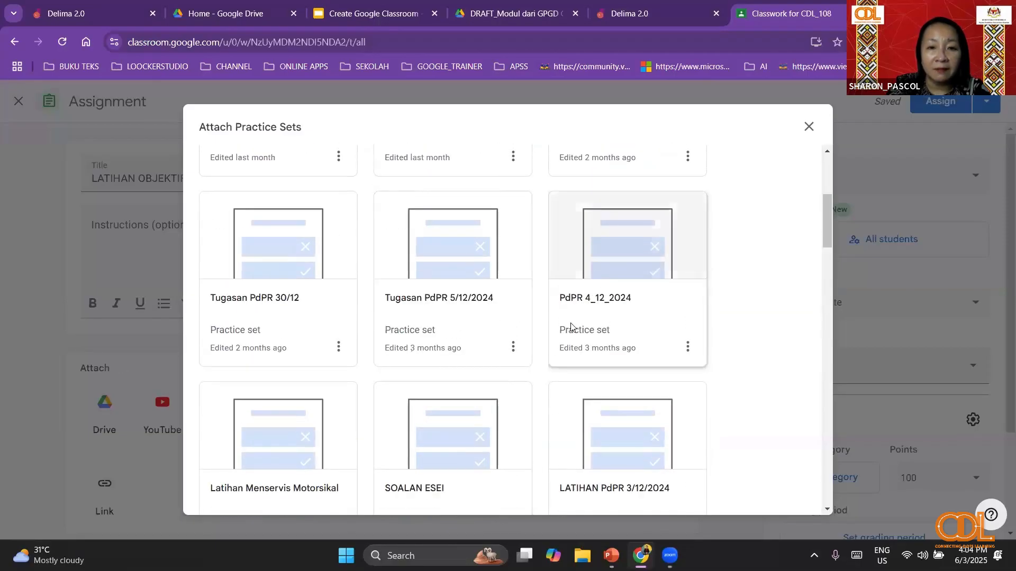
scroll(571, 326, "down", 3)
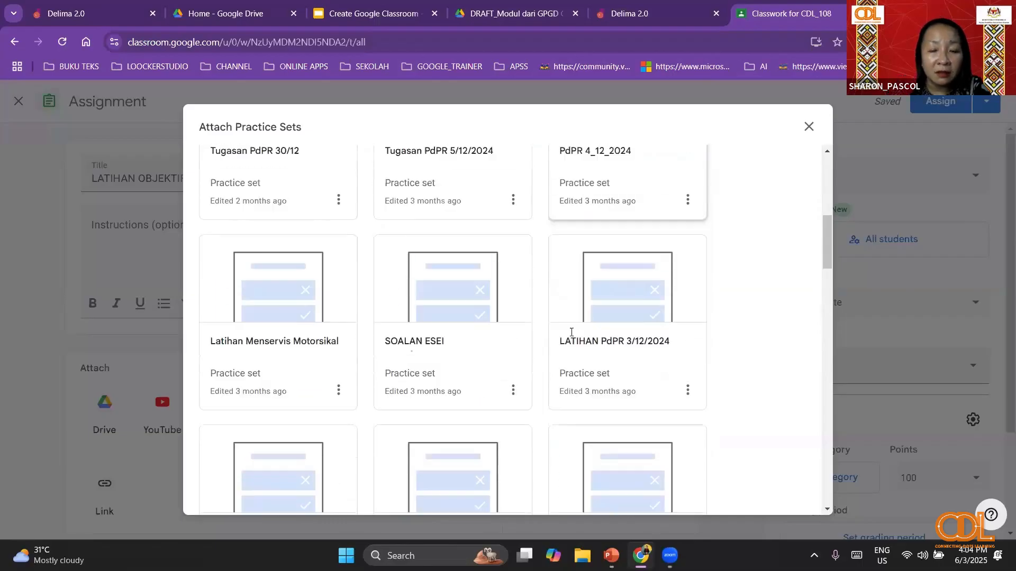
scroll(577, 342, "down", 15)
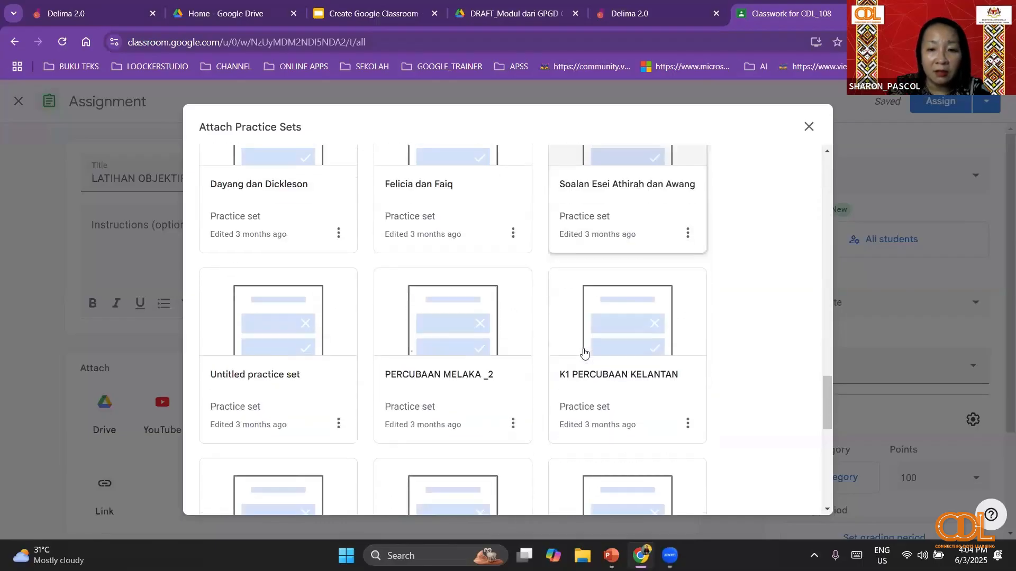
scroll(584, 353, "down", 2)
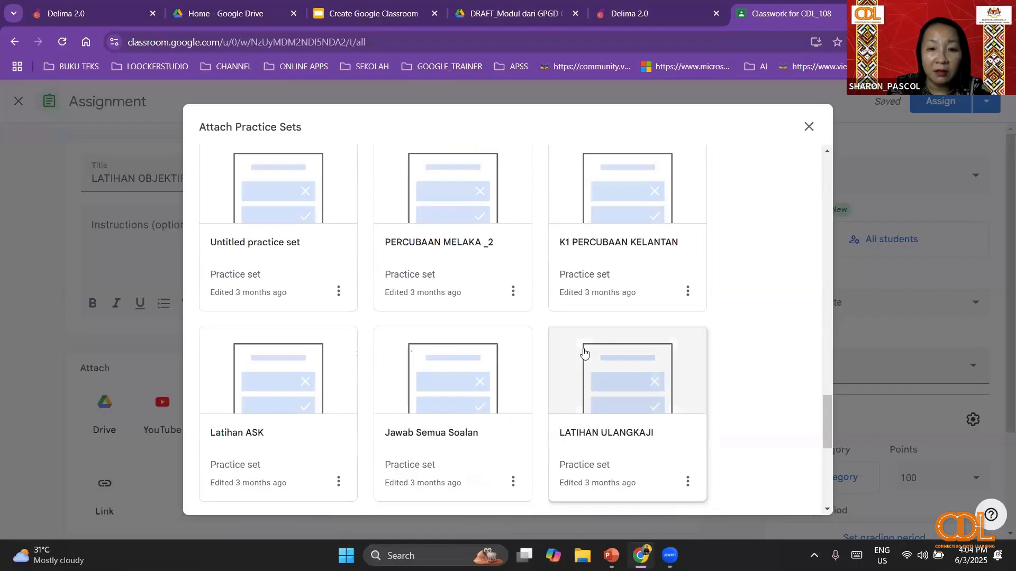
left_click(611, 201)
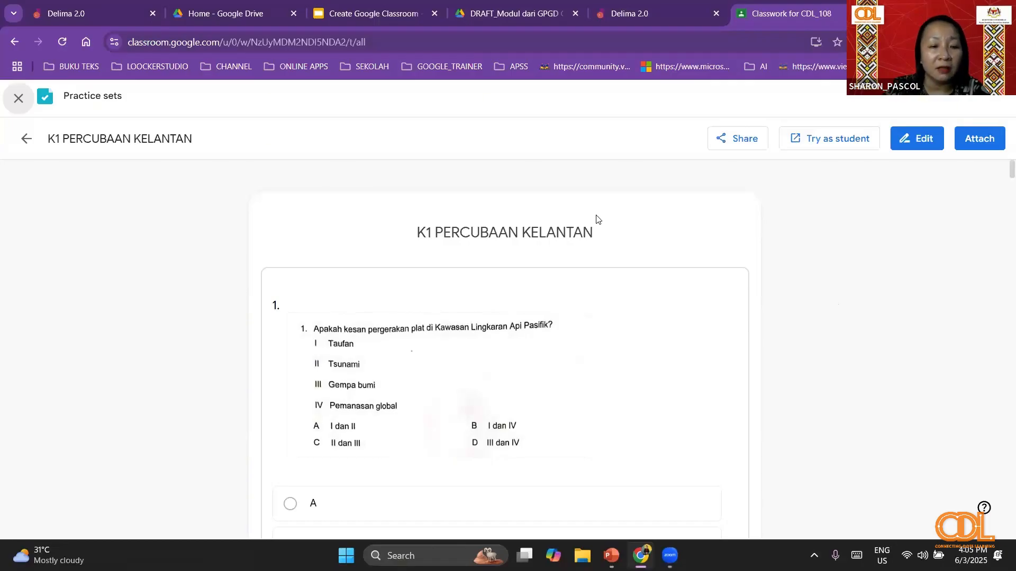
- Review the questions of K1 PERCUBAAN KELANTAN and attach the practice set to the assignment
scroll(629, 246, "down", 3)
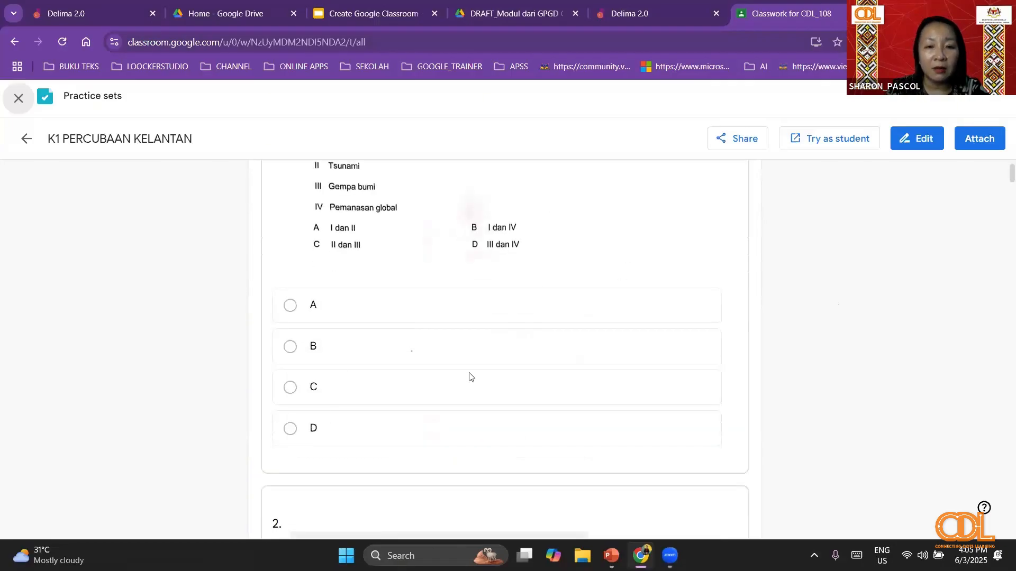
scroll(471, 378, "down", 10)
scroll(472, 381, "down", 11)
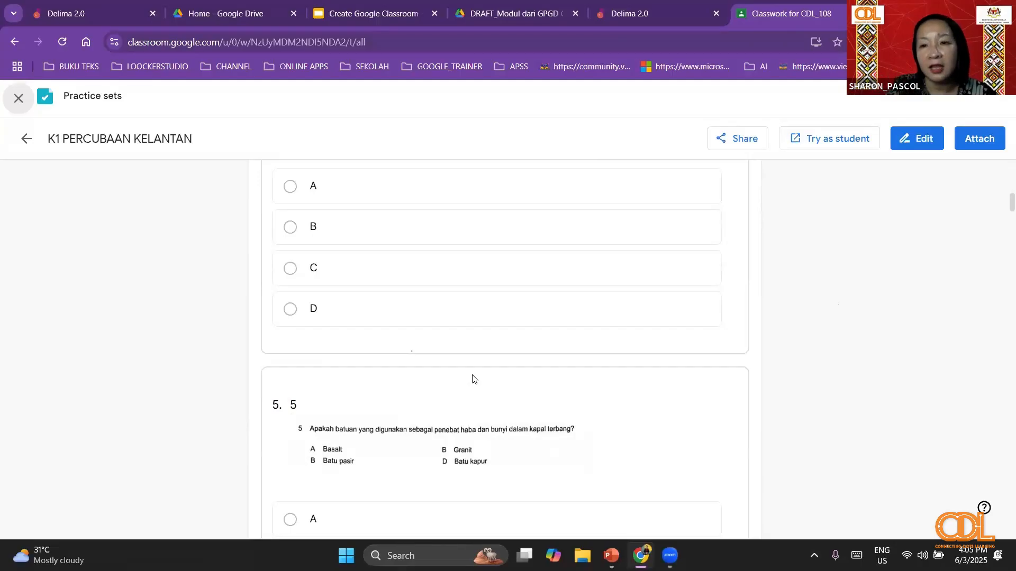
left_click(990, 141)
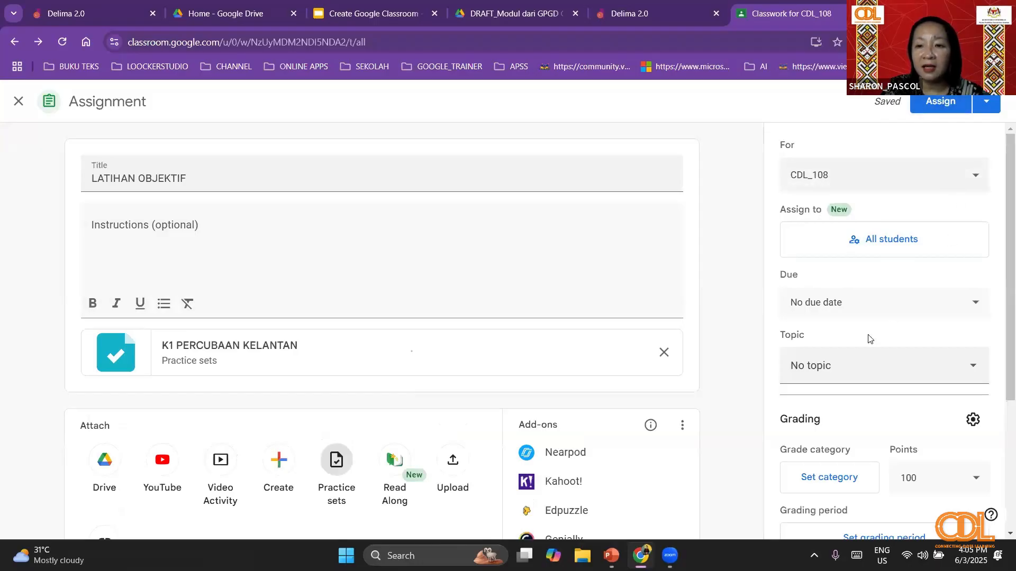
- Check the due date setting of LATIHAN OBJEKTIF and assign it to all students of CDL_108
left_click(966, 302)
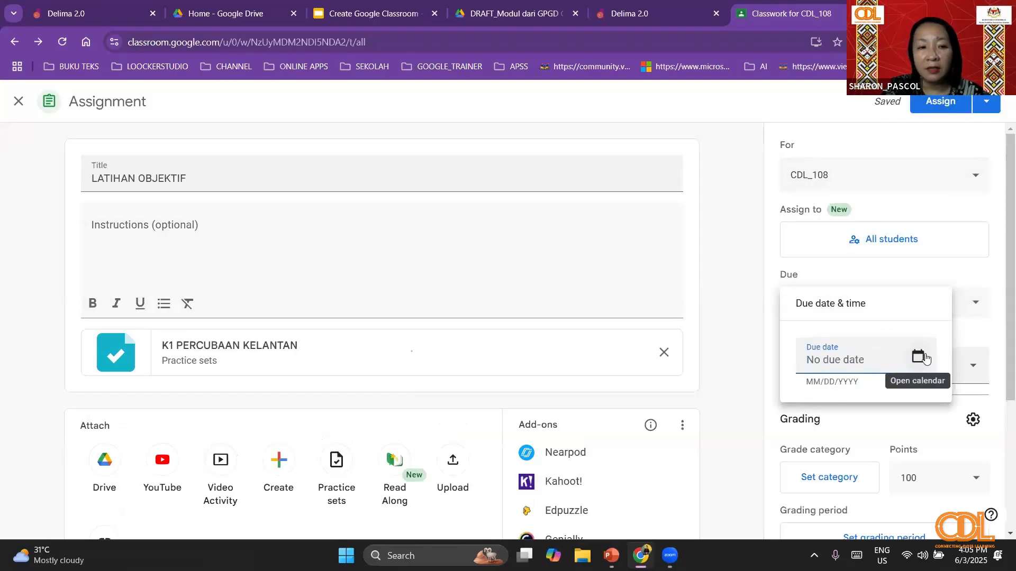
left_click(944, 101)
left_click(944, 101)
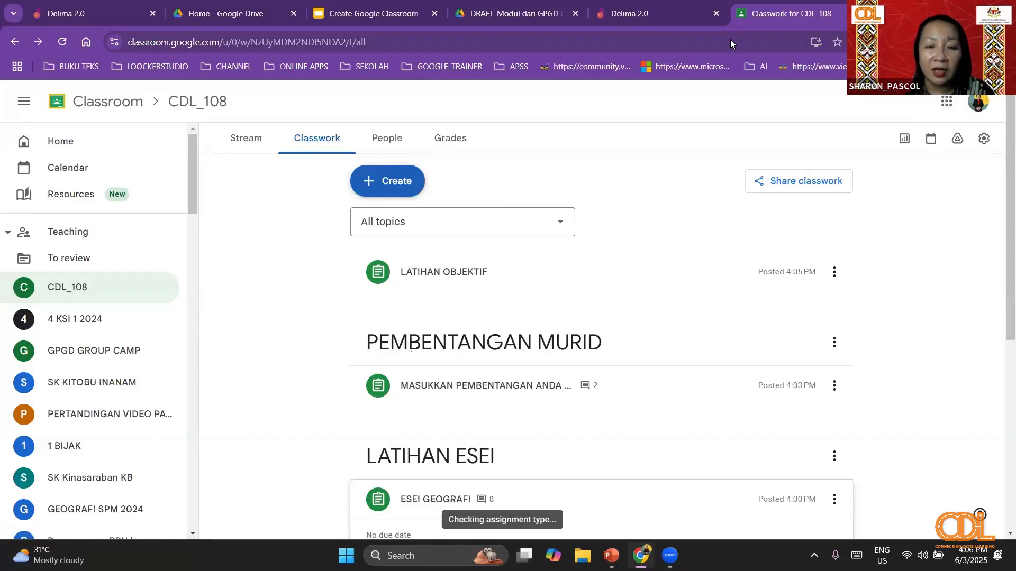
left_click(364, 182)
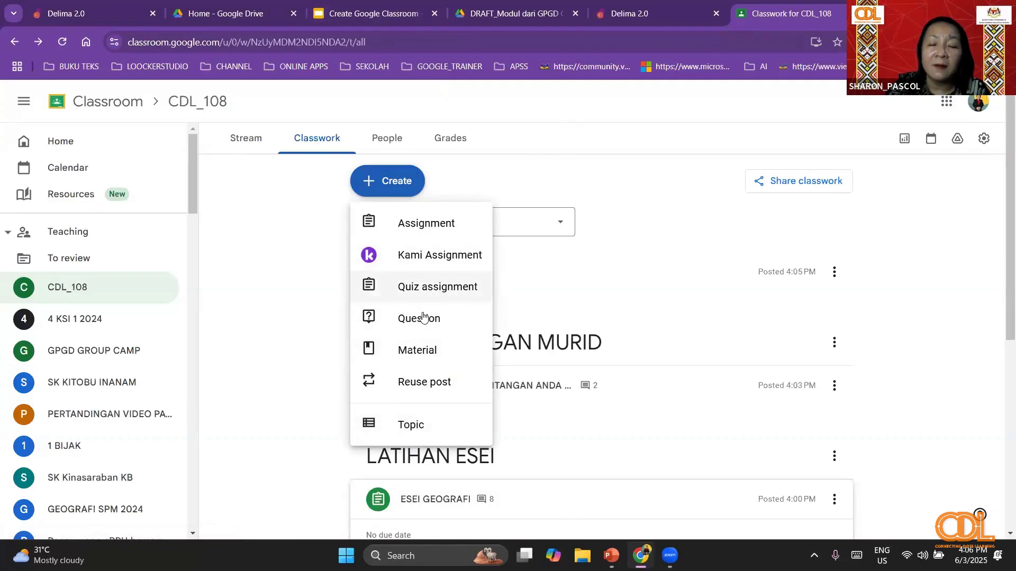
left_click(992, 312)
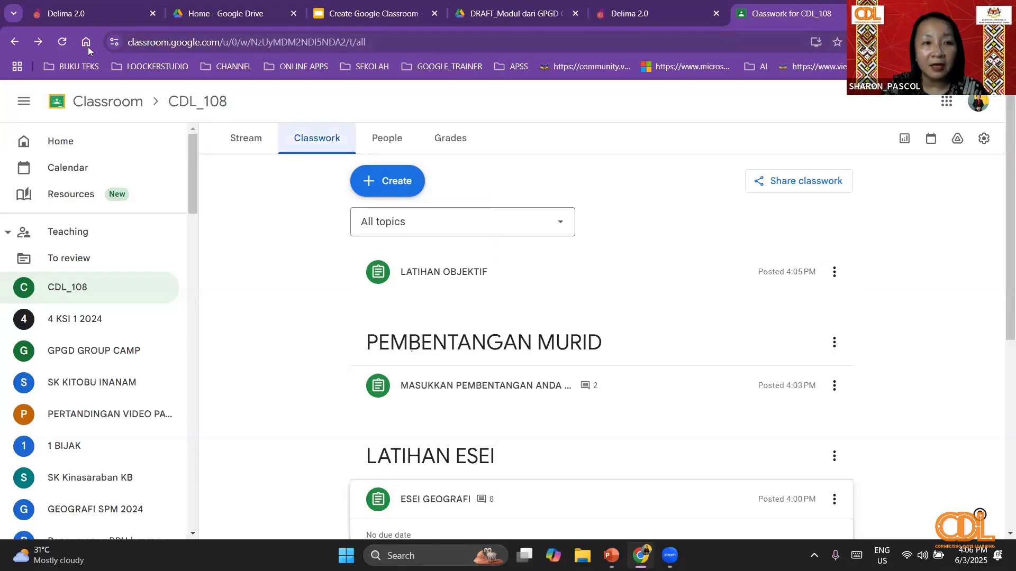
left_click(102, 17)
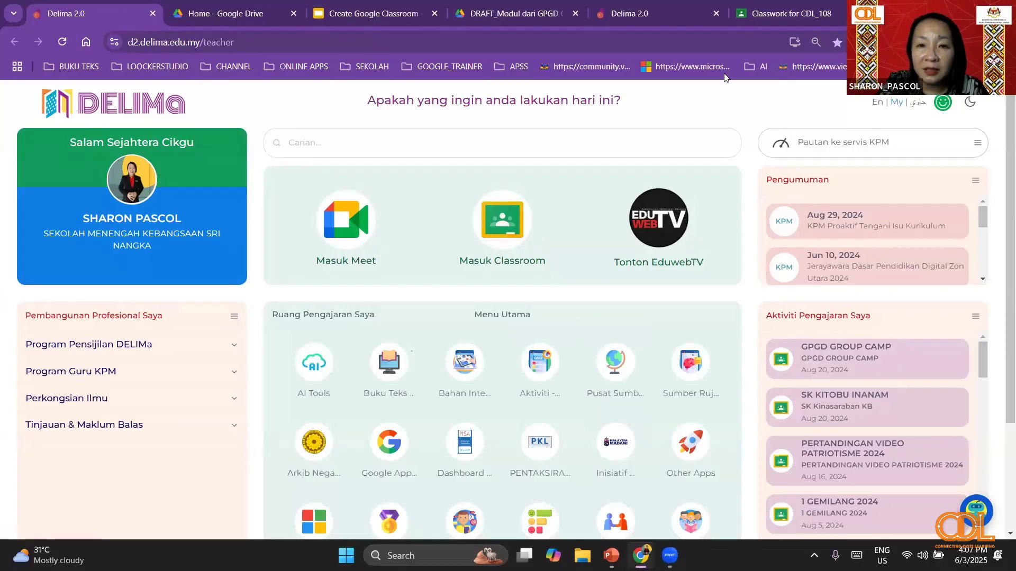
left_click(774, 14)
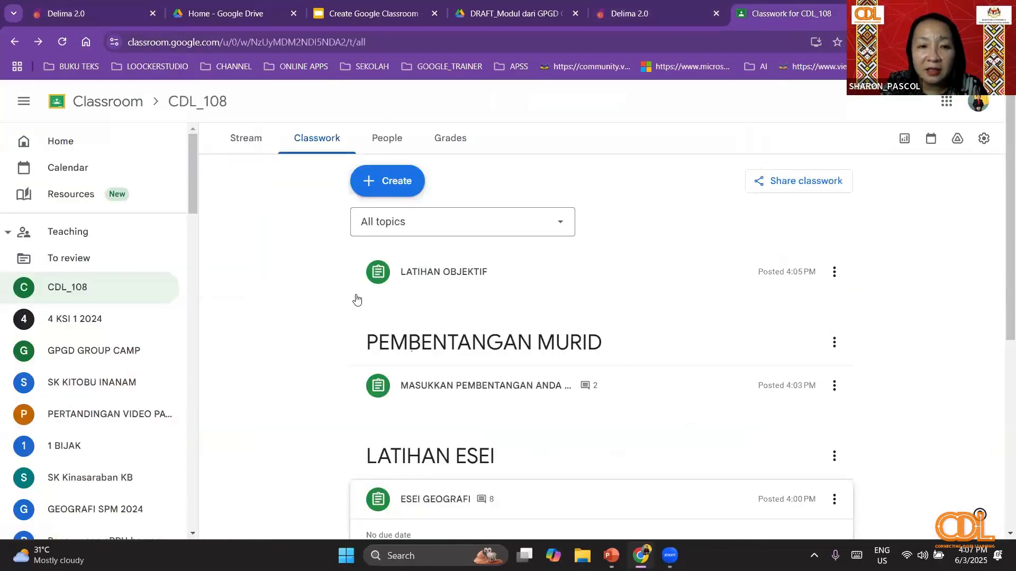
- Start another assignment in CDL_108, create a new practice set for it and dismiss the welcome introduction
left_click(412, 181)
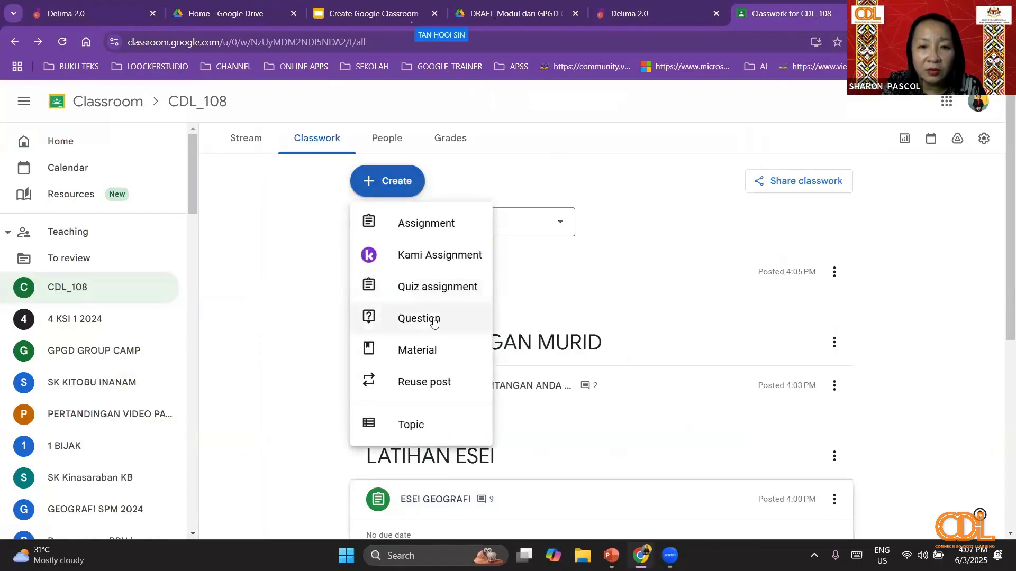
left_click(413, 228)
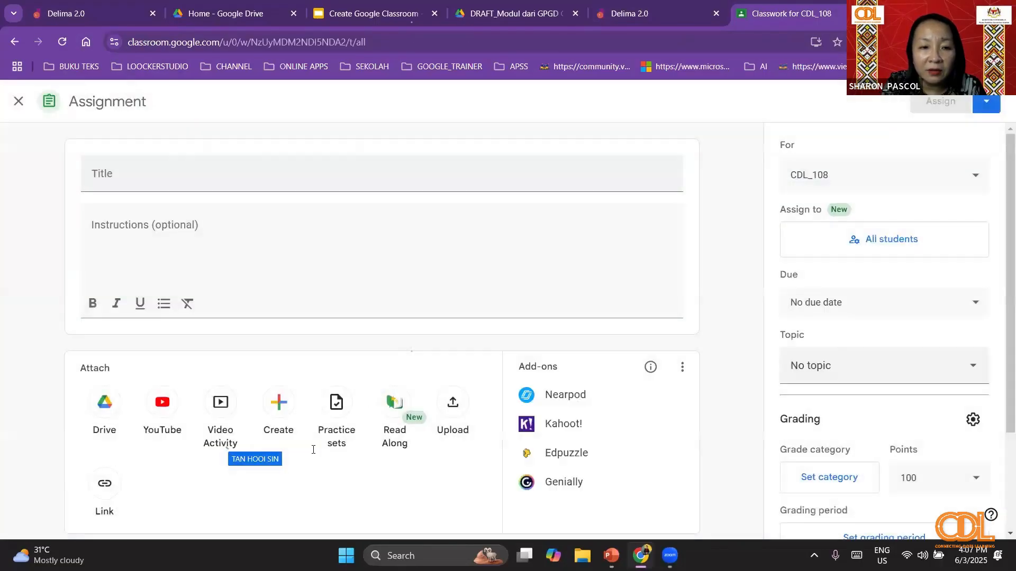
left_click(333, 402)
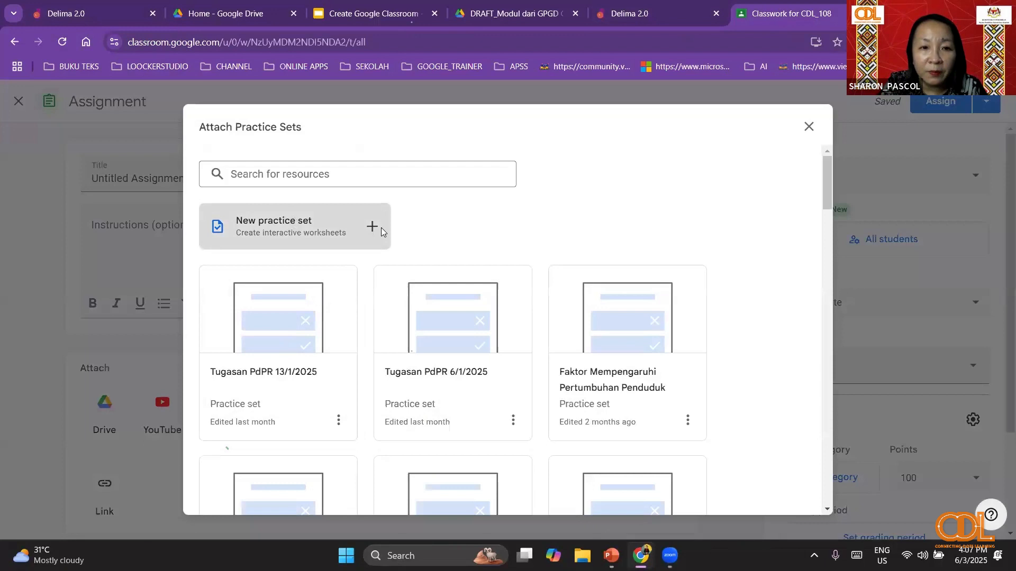
left_click(373, 228)
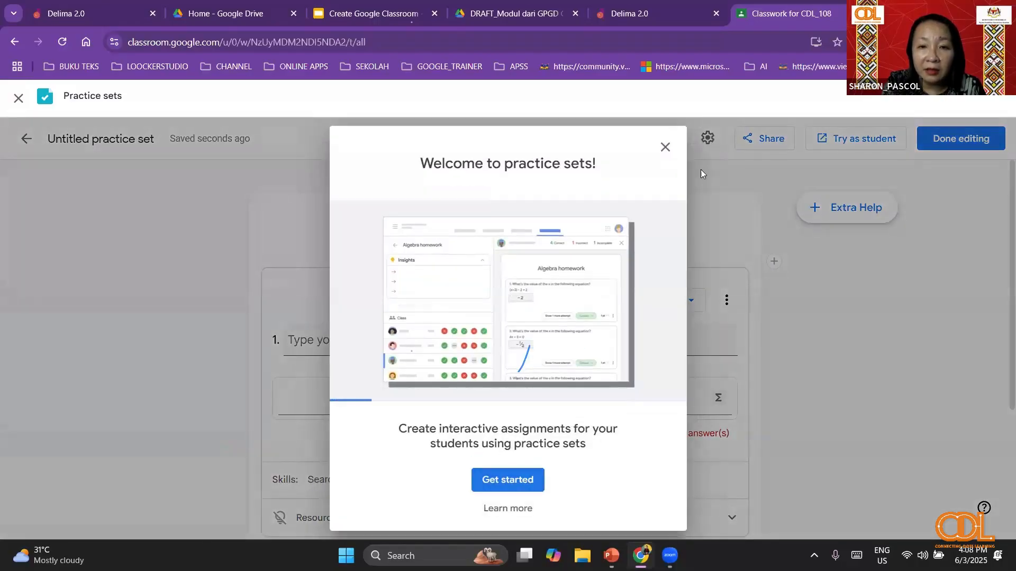
left_click(665, 148)
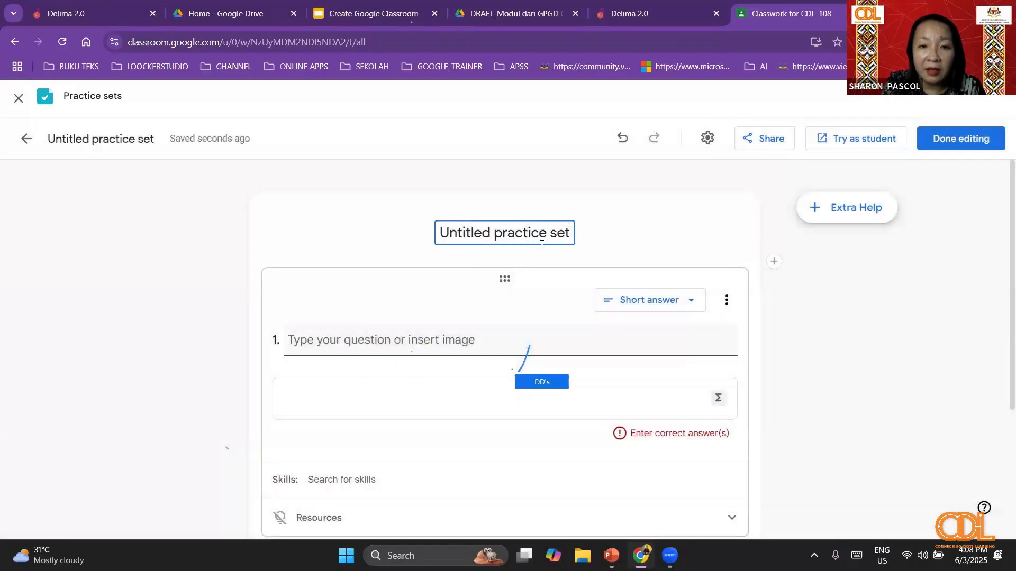
- Title the new practice set CDL_108
triple_click(554, 233)
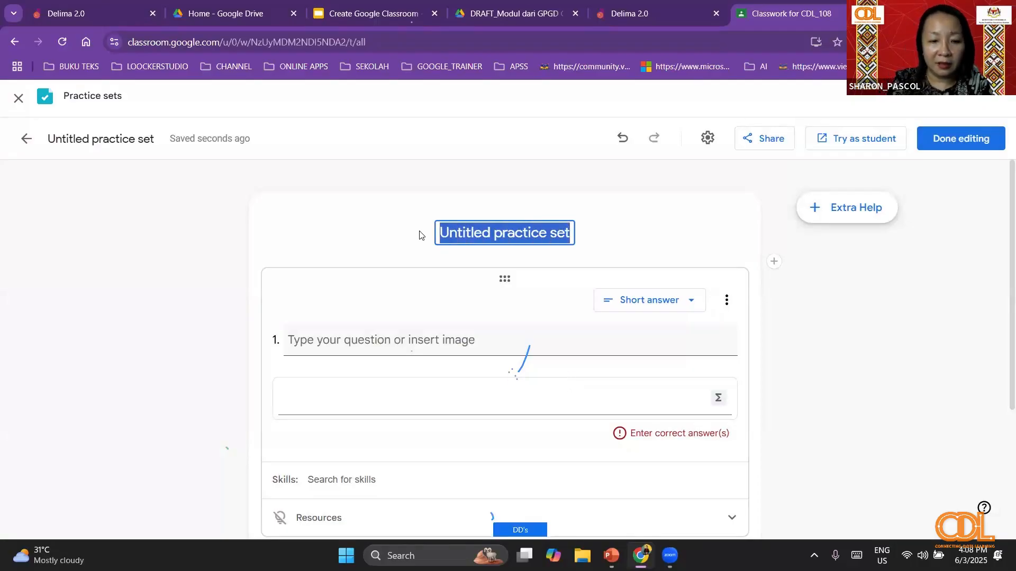
type("CDL")
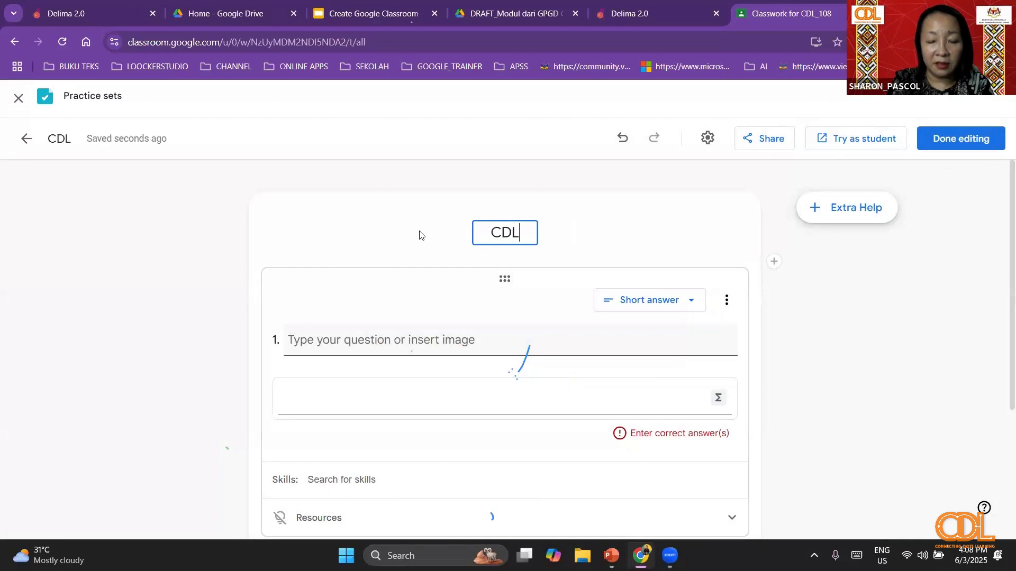
type("_108")
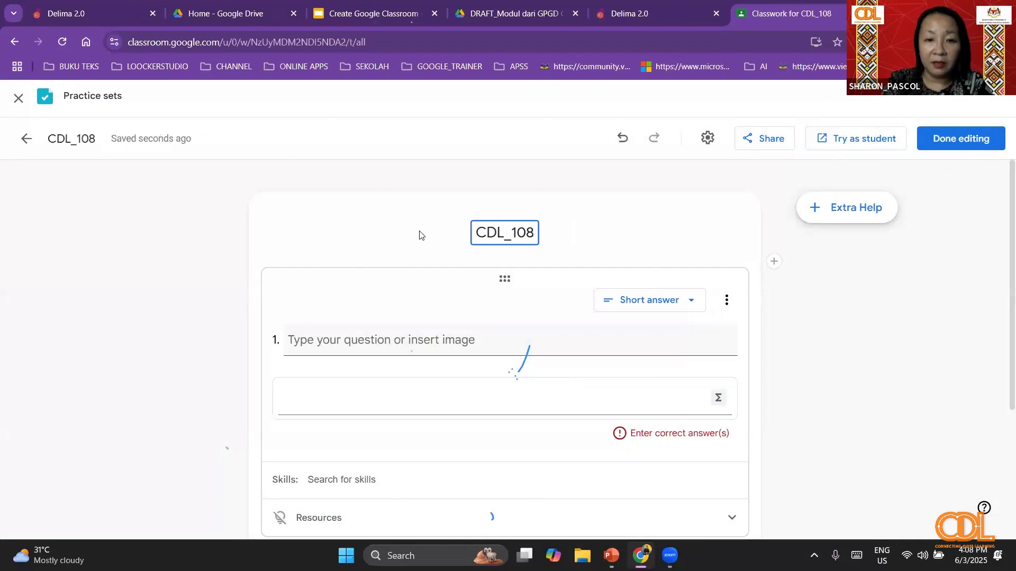
- Check the answer types available for question 1 and the options for adding or importing questions
left_click(475, 332)
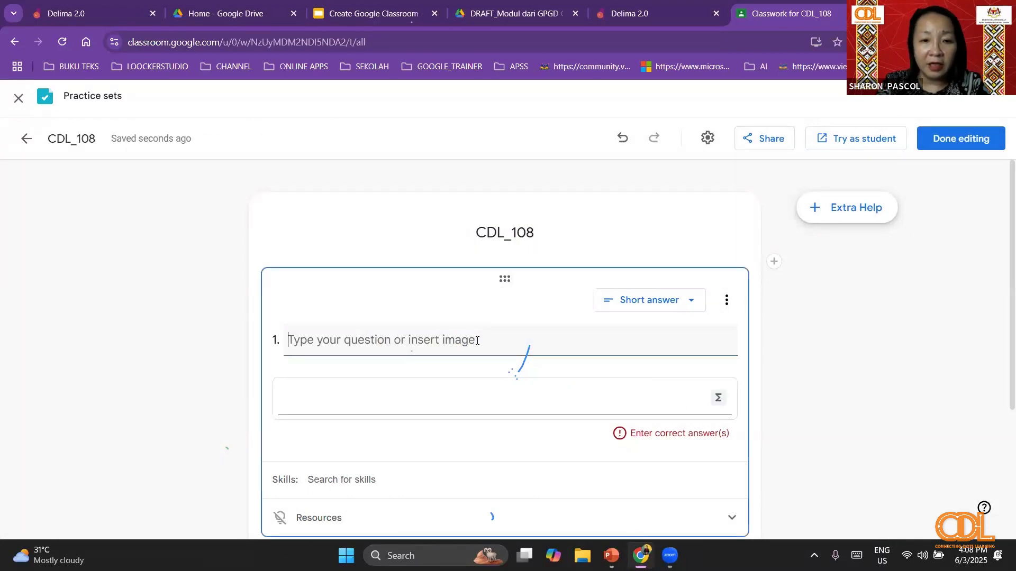
left_click(691, 301)
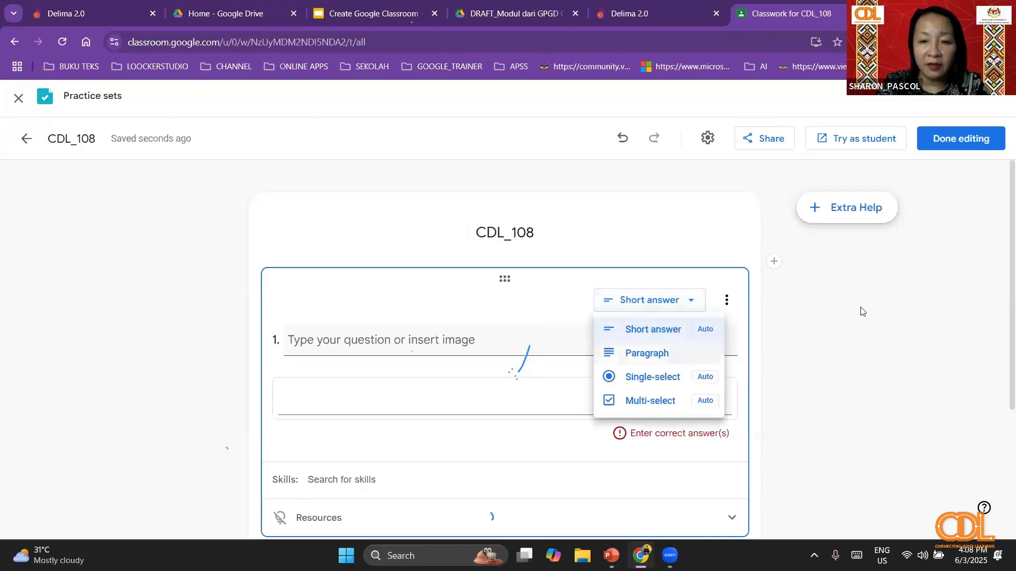
left_click(654, 295)
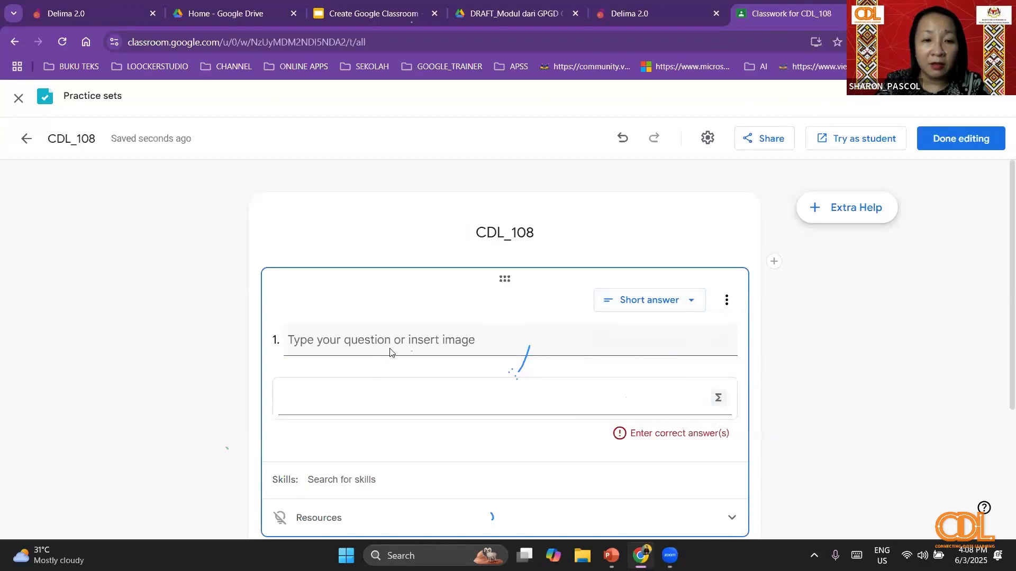
scroll(467, 322, "down", 4)
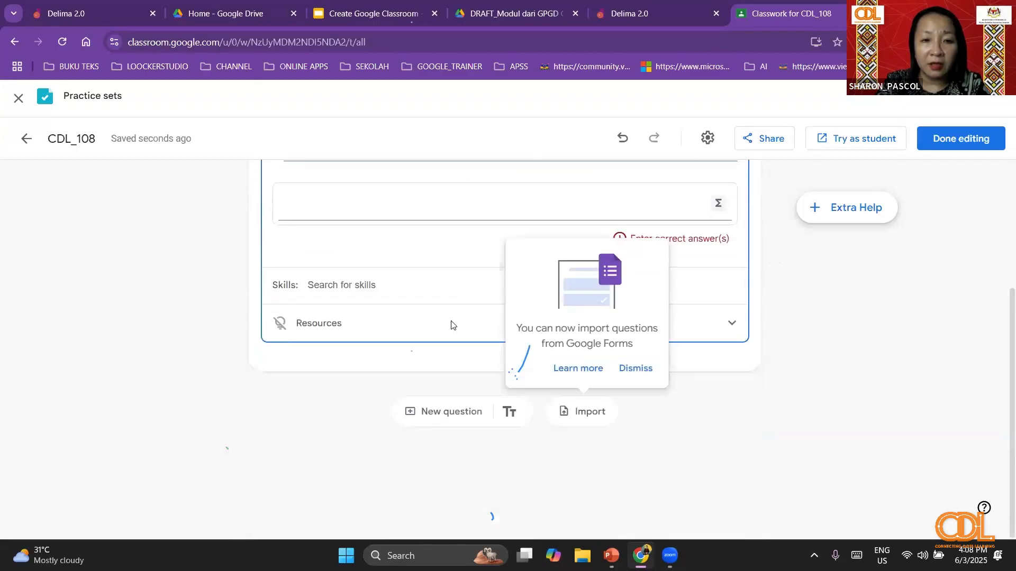
scroll(353, 219, "up", 3)
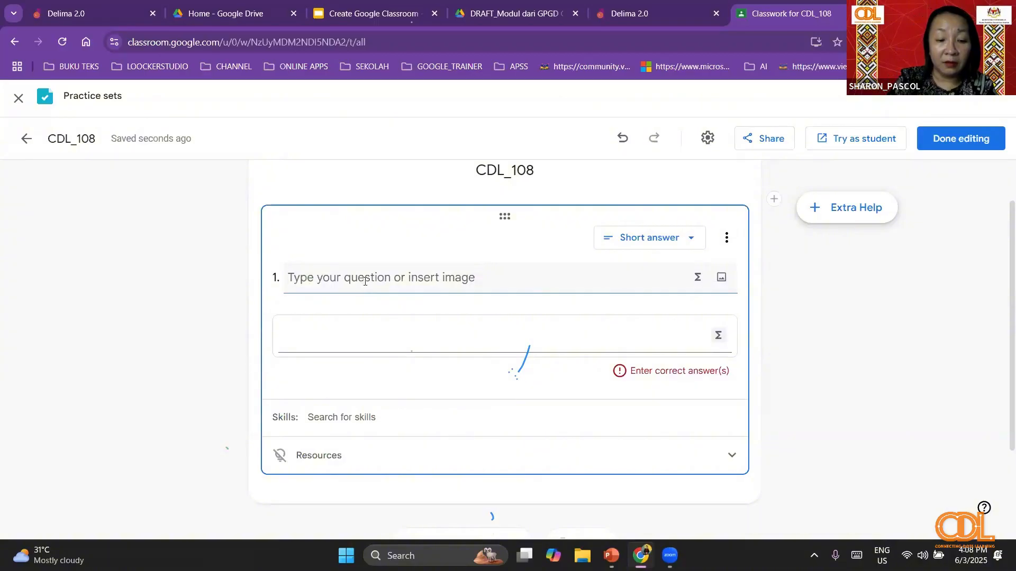
- Enter "Tuliskan nama cikgu dan mengajar di mana" as the text of question 1
type("C")
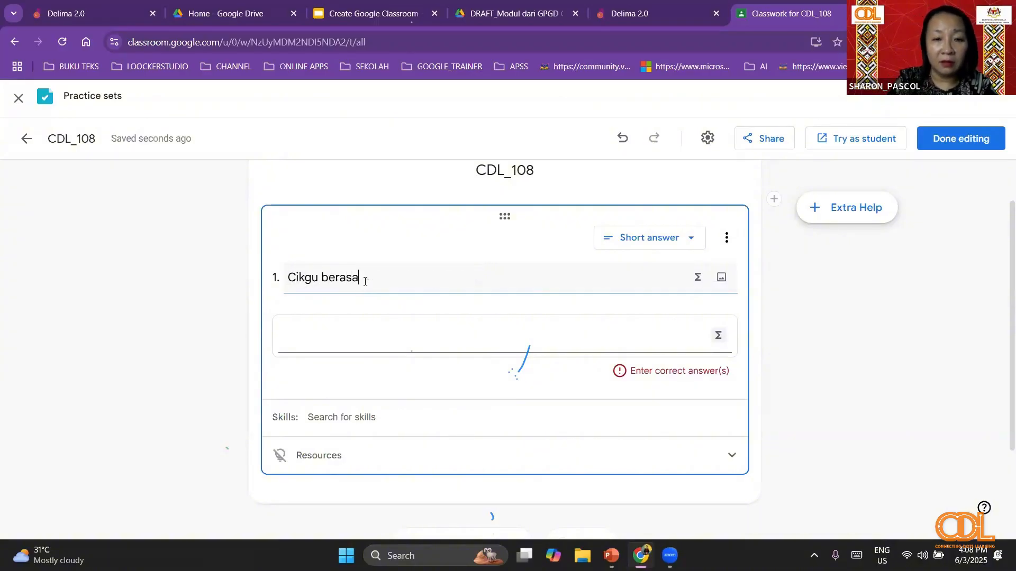
type("ikg")
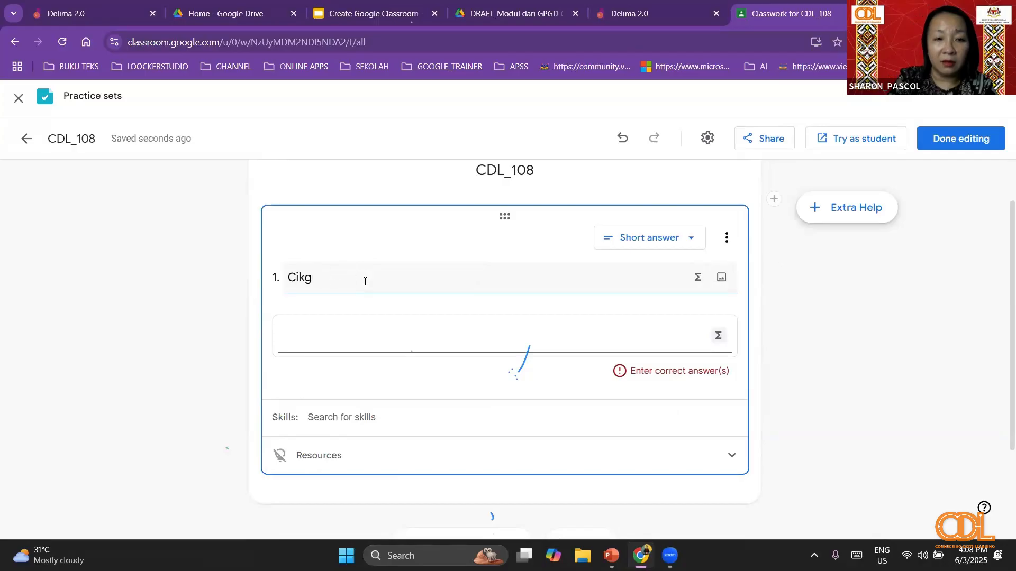
key("BackSpace")
key("BackSpace")
key("BackSpace")
key("BackSpace")
type("Tuliskan nama")
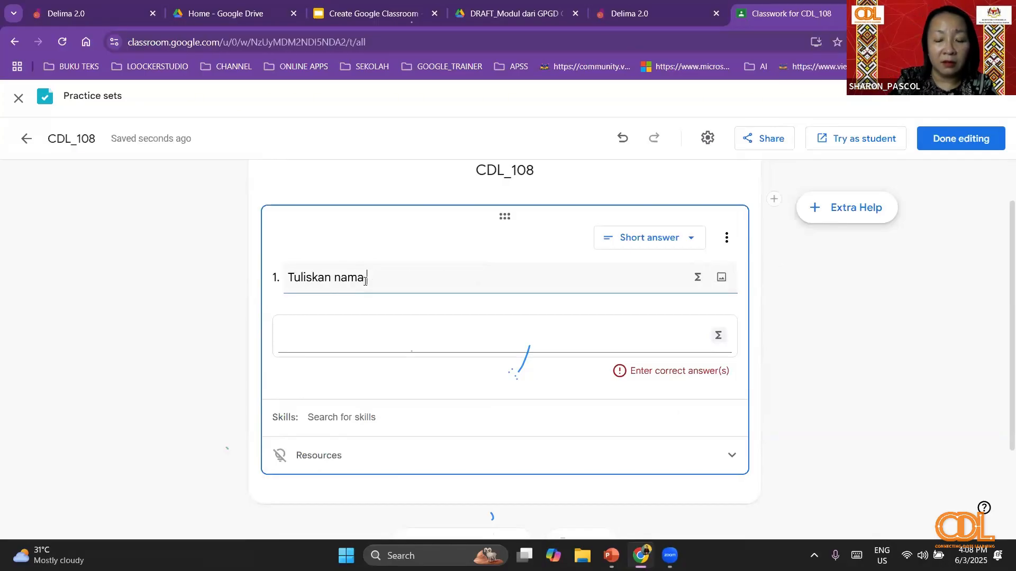
type(" cikgu dan")
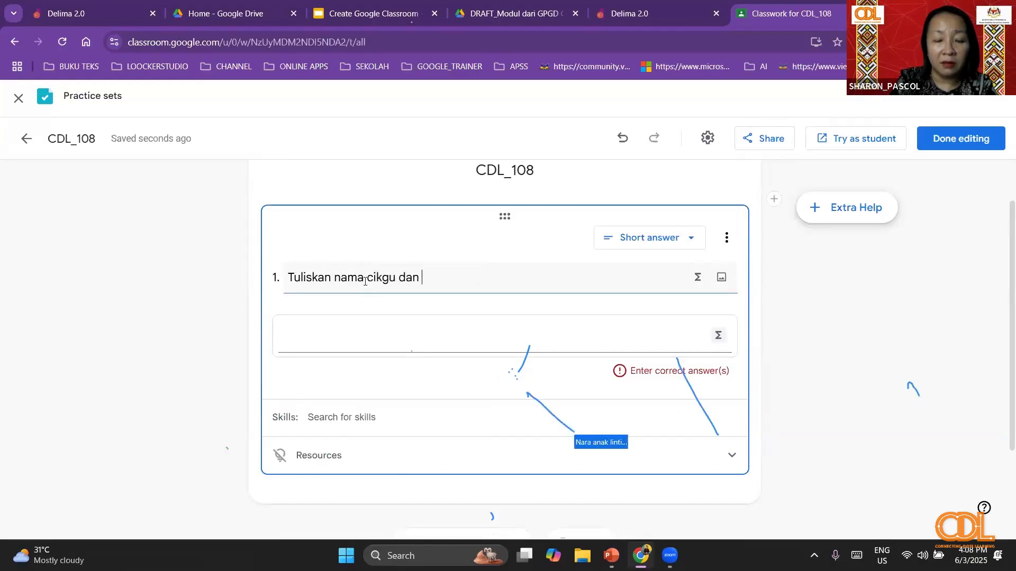
type(" mengaja")
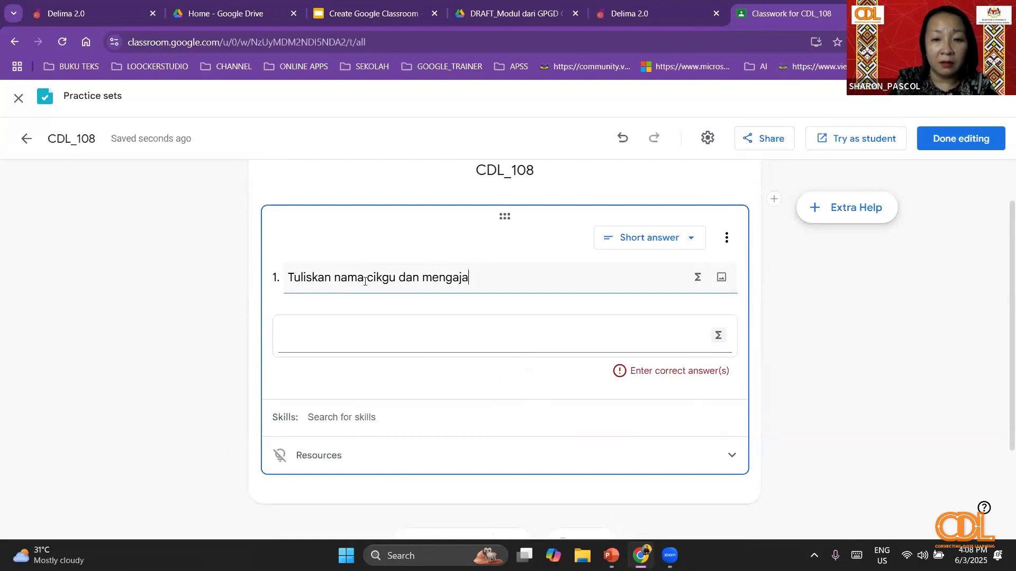
type("r di mana")
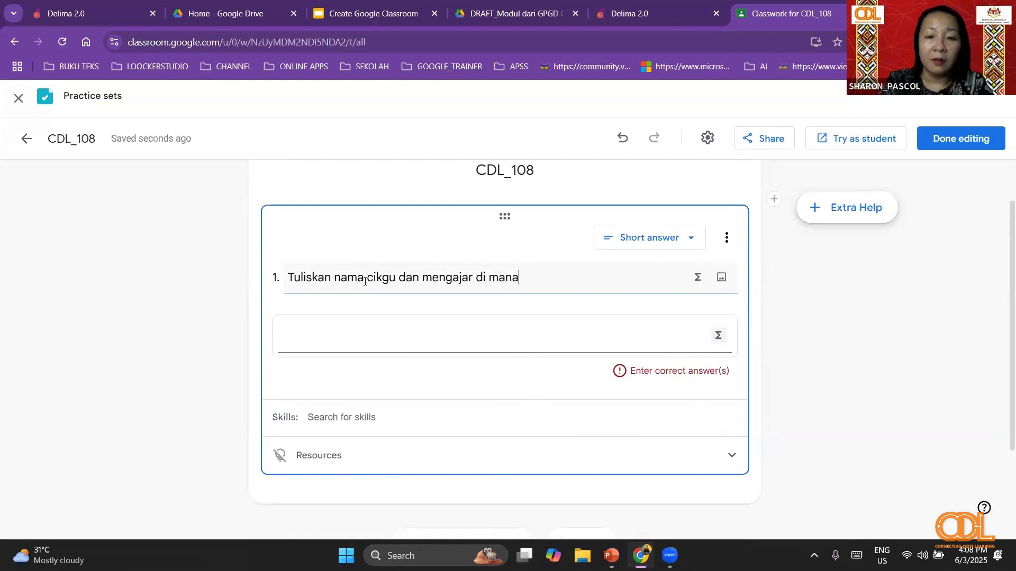
- Check the math input keyboard for question 1's answer and the resources section beneath the question
left_click(718, 338)
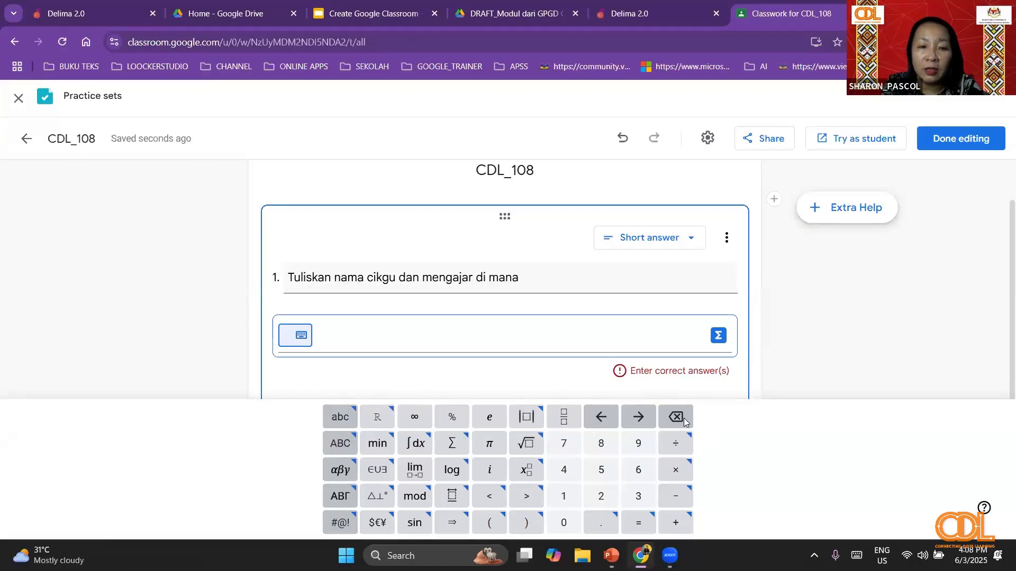
left_click(718, 336)
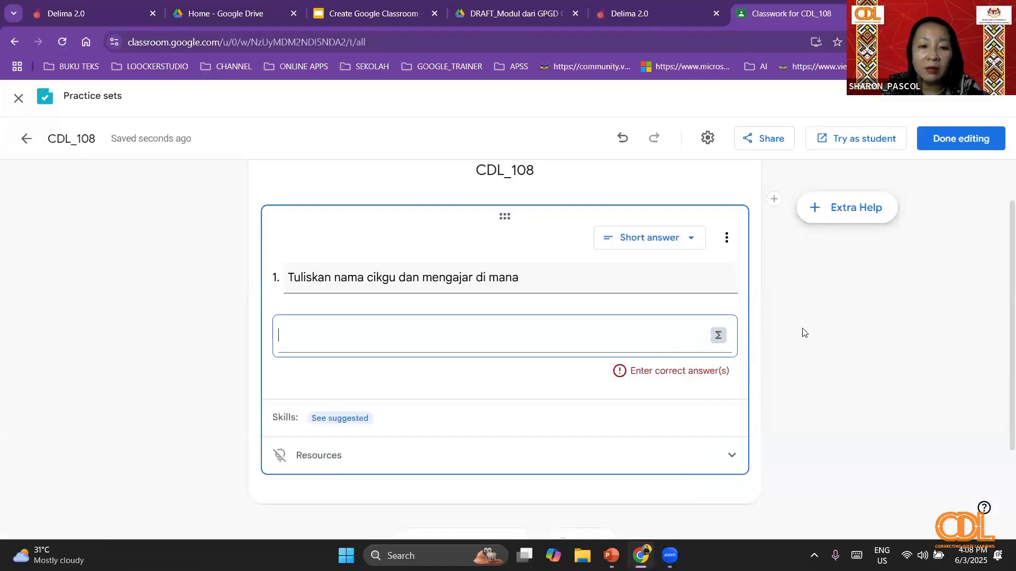
scroll(302, 399, "down", 3)
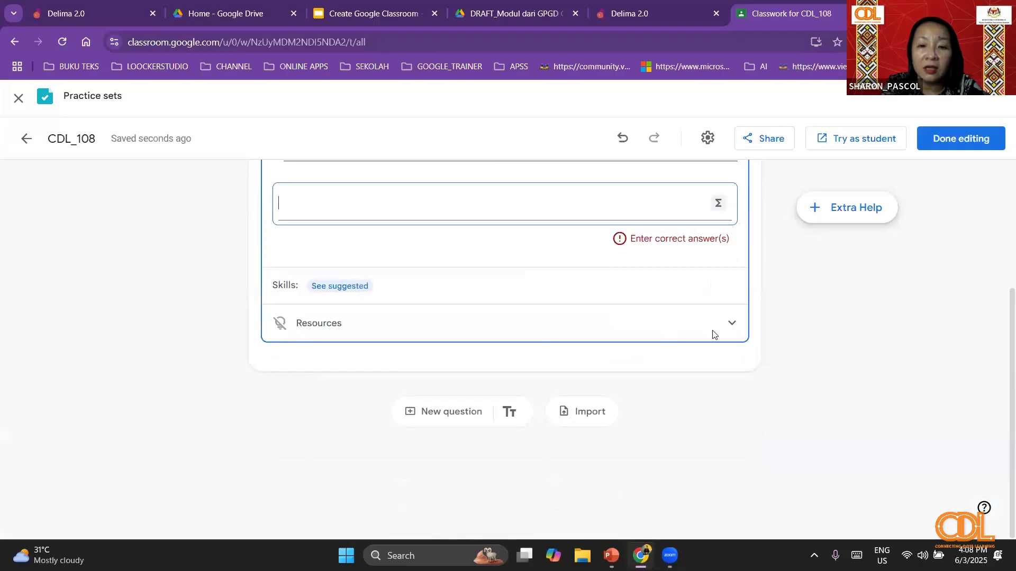
left_click(728, 325)
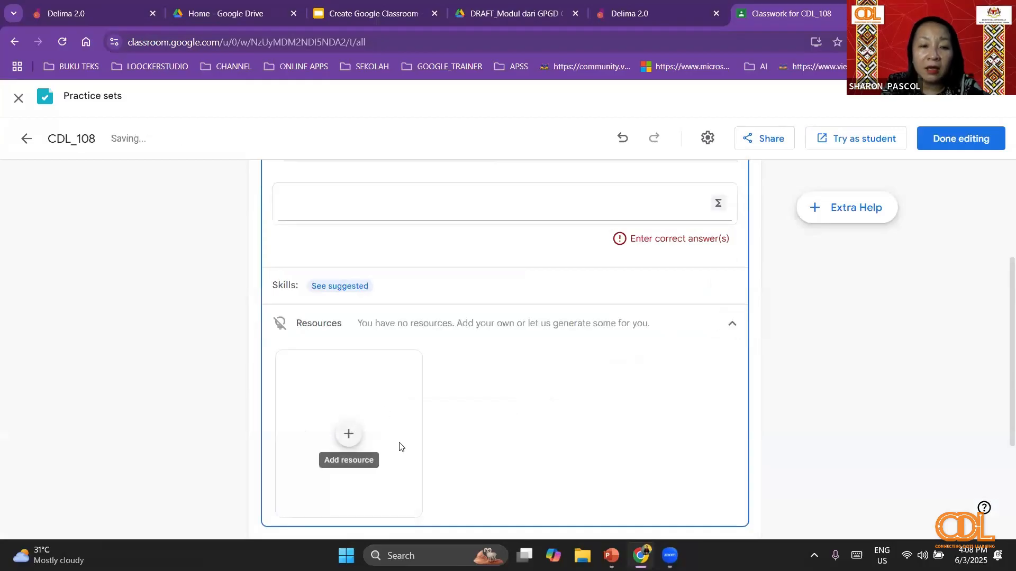
scroll(591, 316, "up", 4)
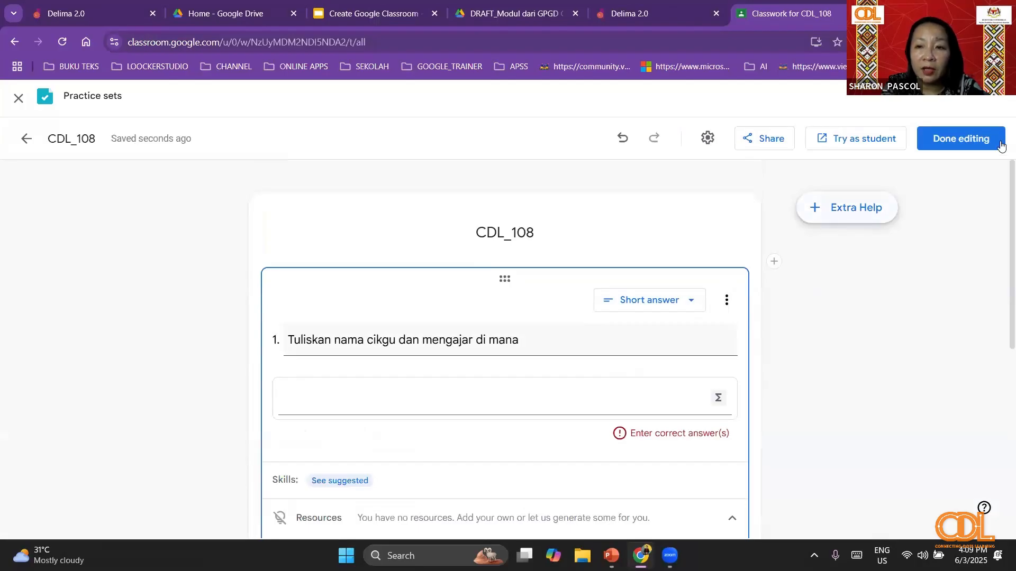
scroll(747, 344, "down", 7)
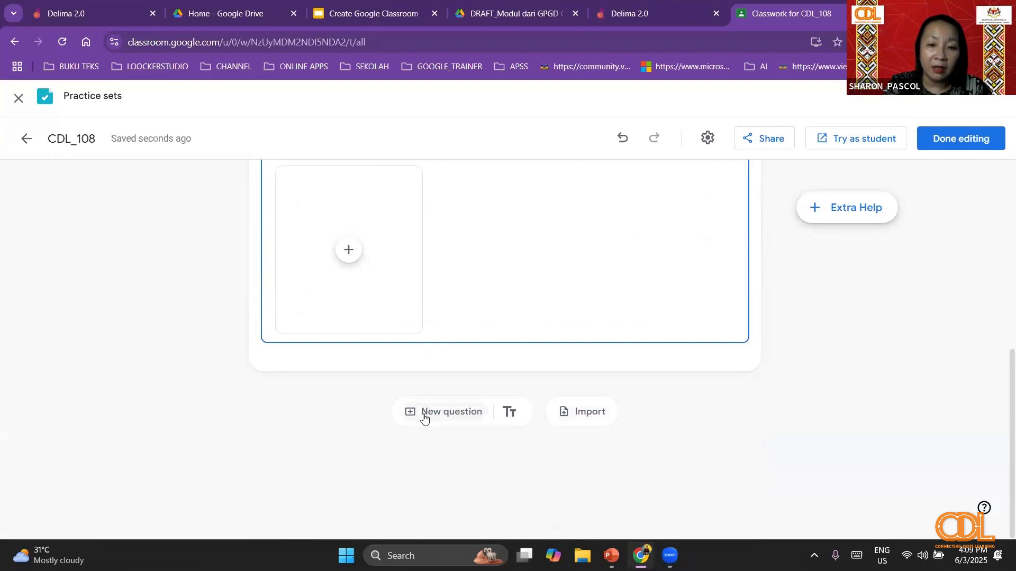
- Finish editing and try to attach the CDL_108 practice set without a correct answer for question 1
left_click(981, 143)
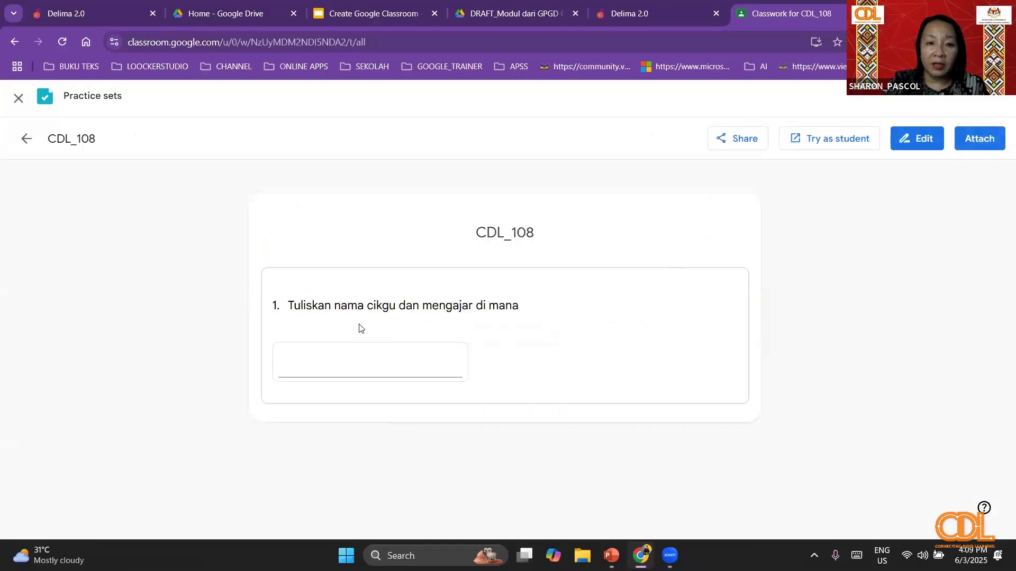
left_click(975, 141)
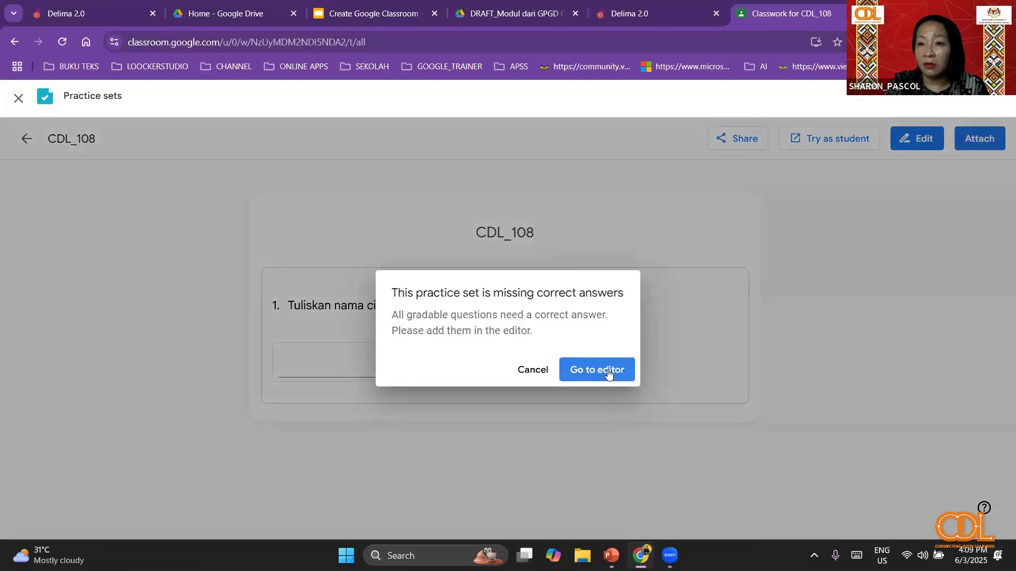
left_click(608, 371)
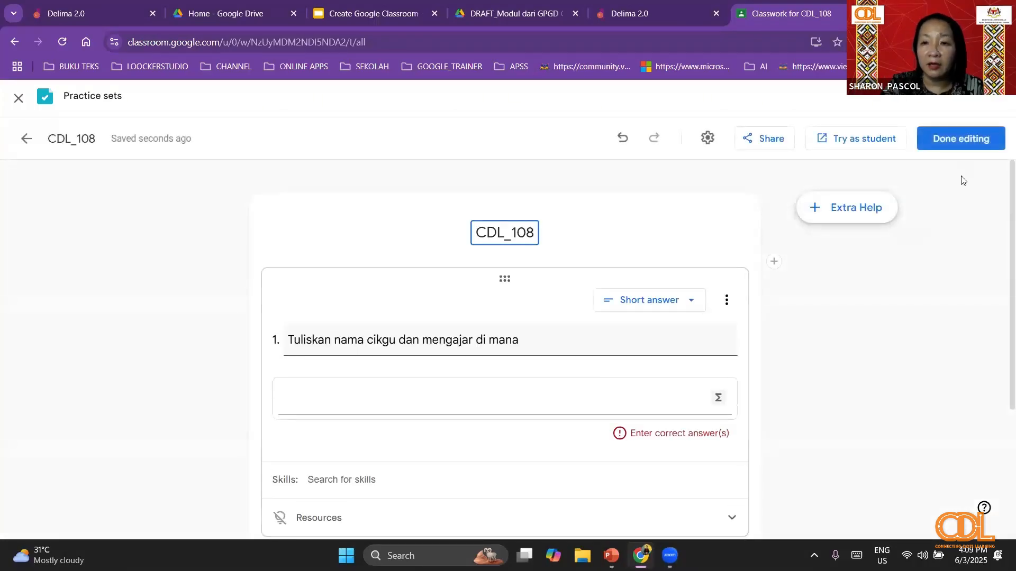
left_click(976, 142)
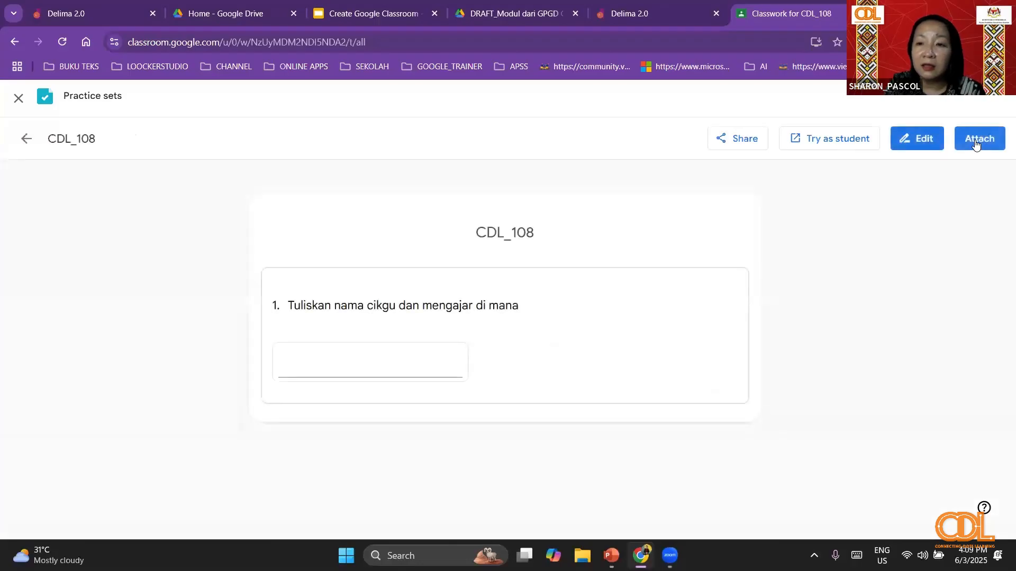
left_click(975, 139)
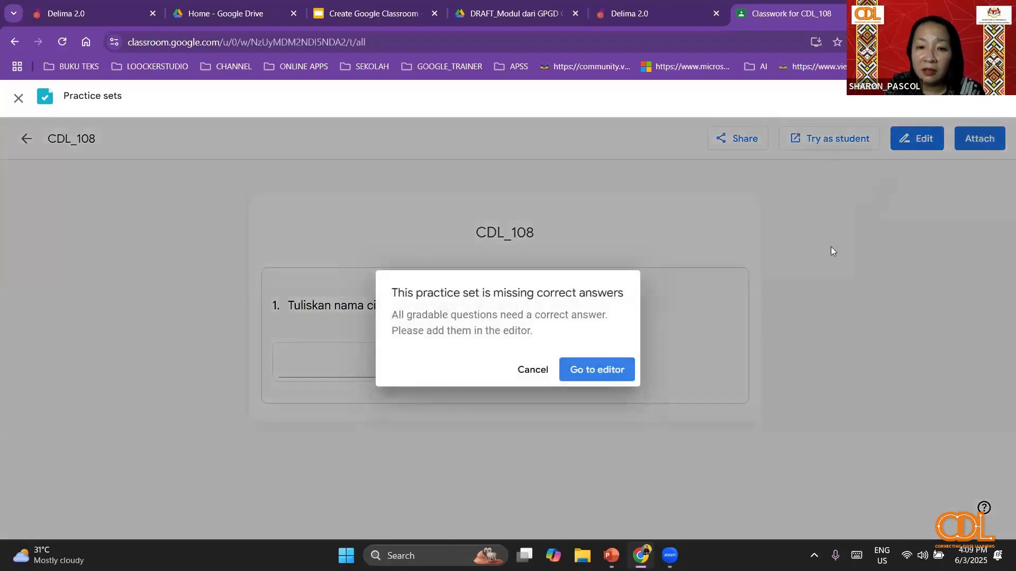
left_click(532, 372)
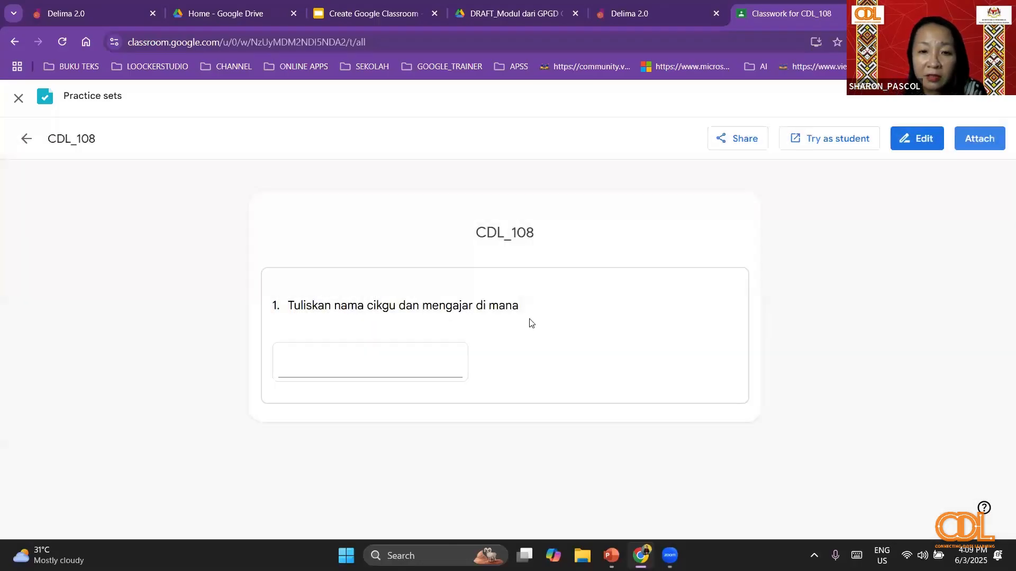
- Reopen the practice set for editing and change question 1's answer type to Paragraph
left_click(914, 140)
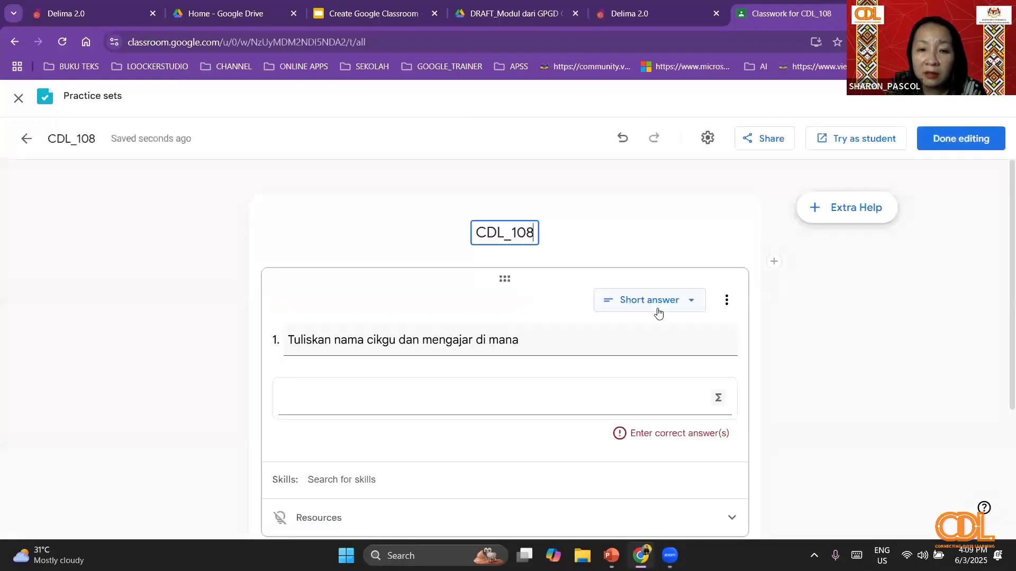
scroll(666, 368, "down", 3)
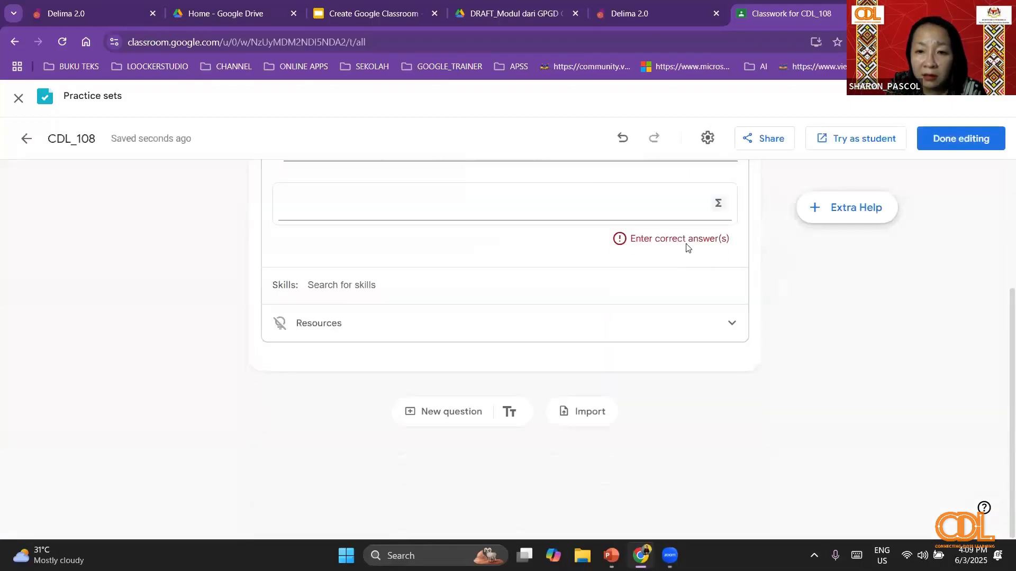
left_click(718, 203)
scroll(533, 277, "up", 1)
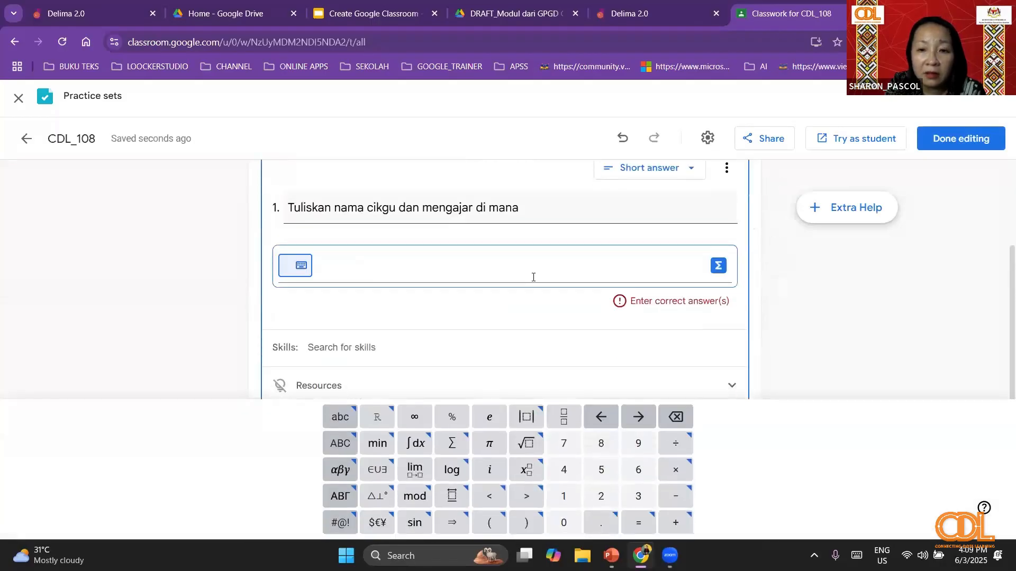
left_click(686, 169)
left_click(659, 229)
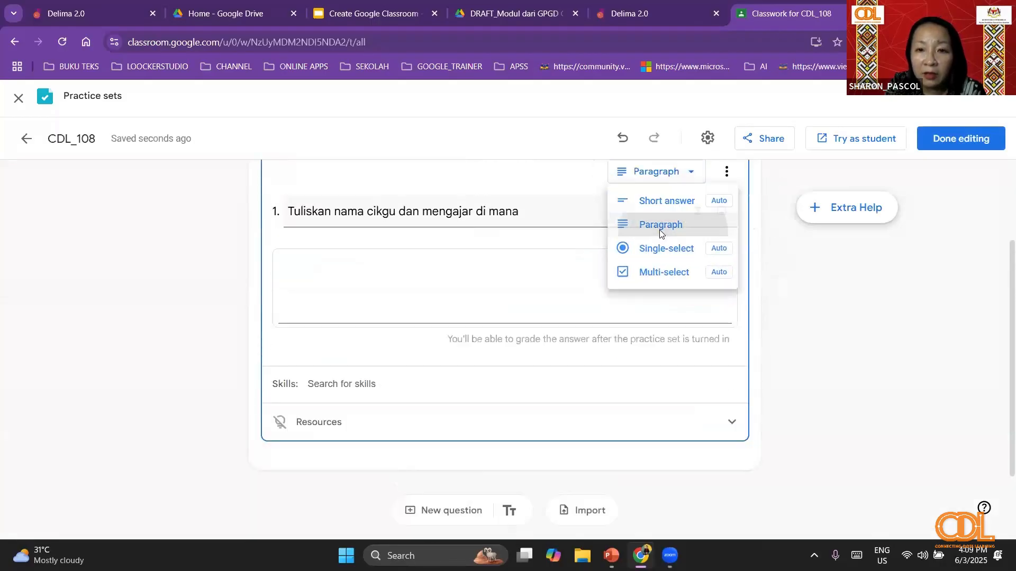
scroll(767, 284, "up", 1)
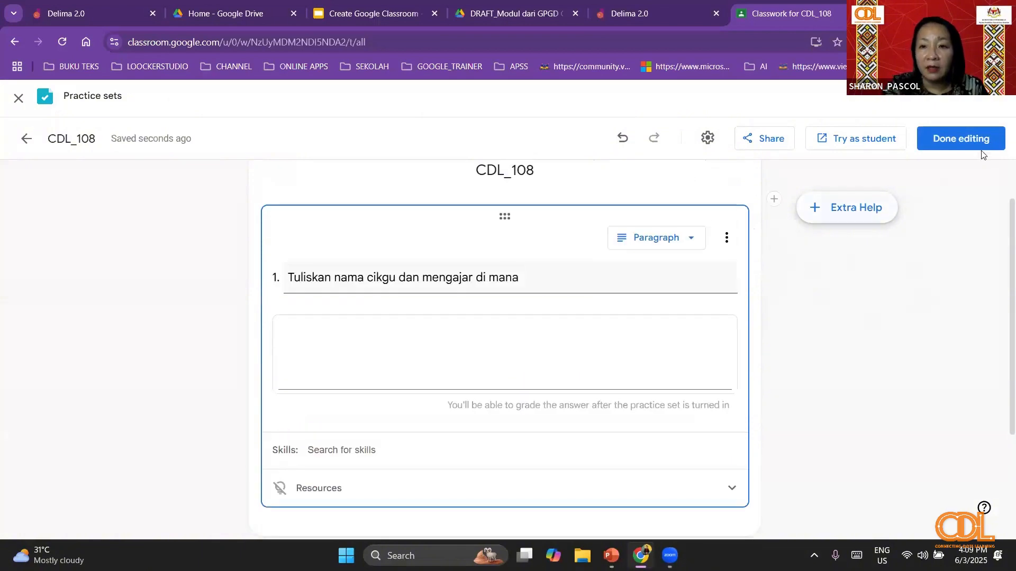
- Finish editing, attach the CDL_108 practice set to the assignment and assign it to all students
left_click(980, 141)
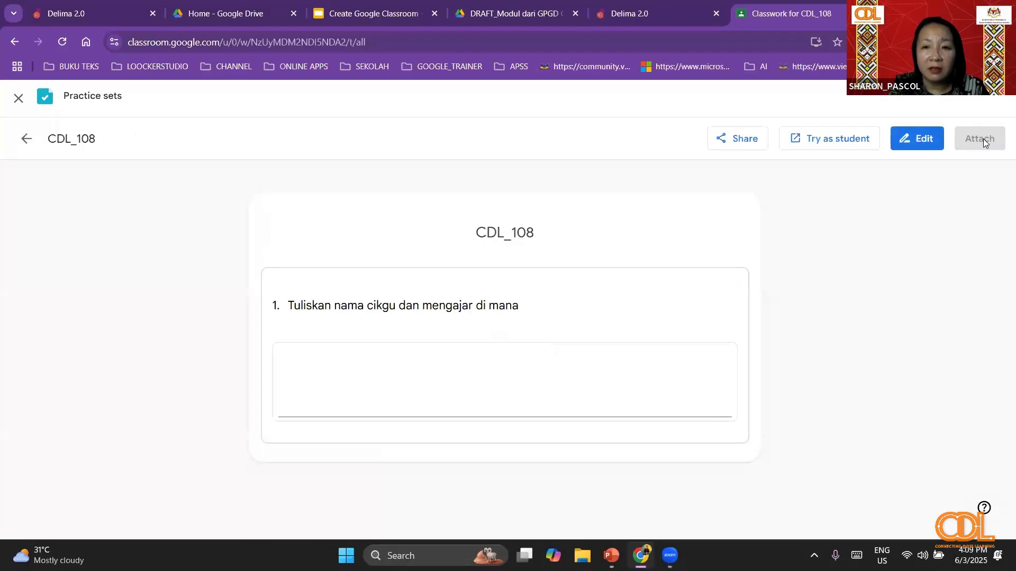
left_click(983, 139)
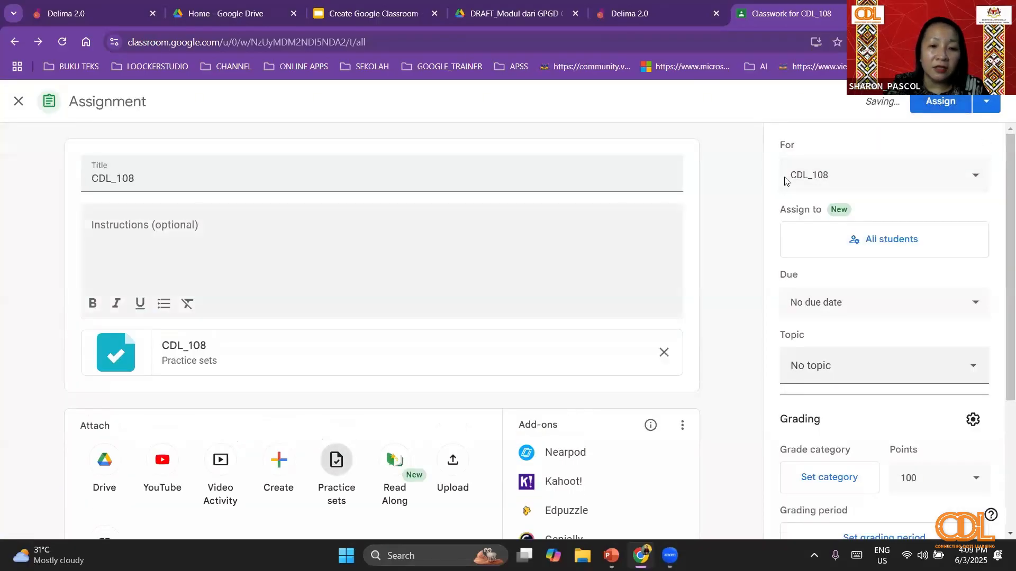
left_click(942, 101)
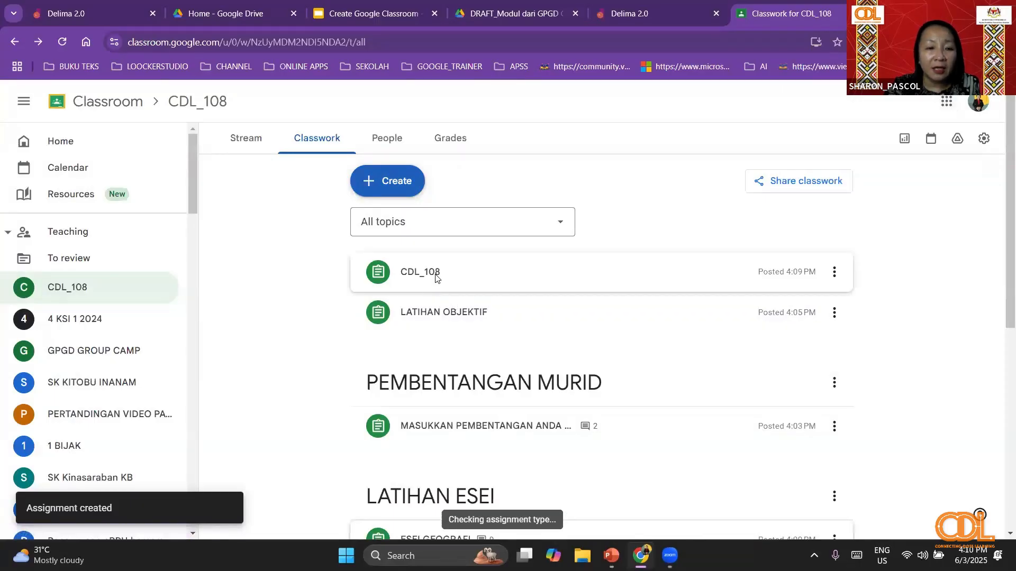
- Reload the classwork page and expand the CDL_108 assignment to check its turned-in and assigned counts
left_click(435, 277)
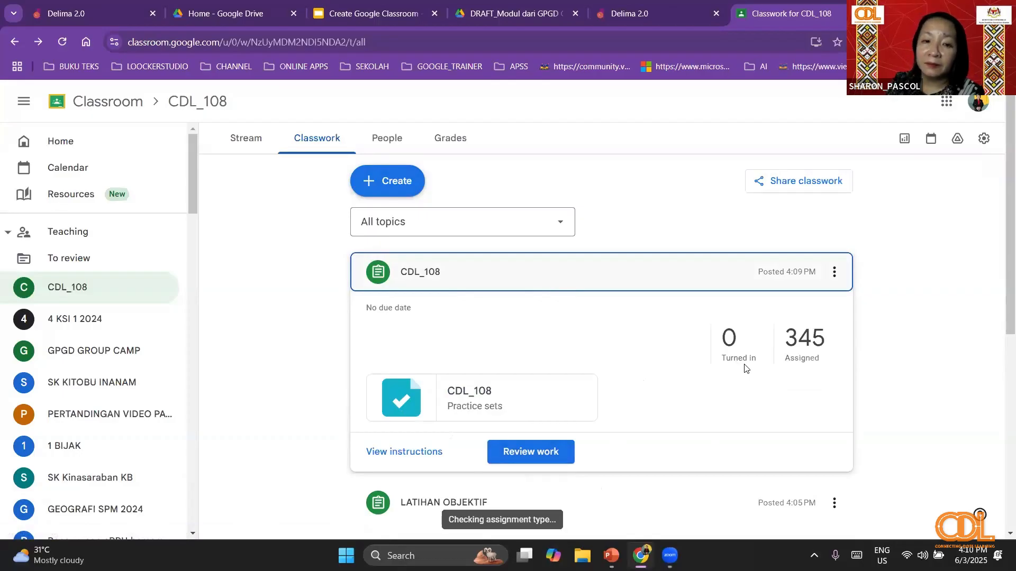
left_click(62, 43)
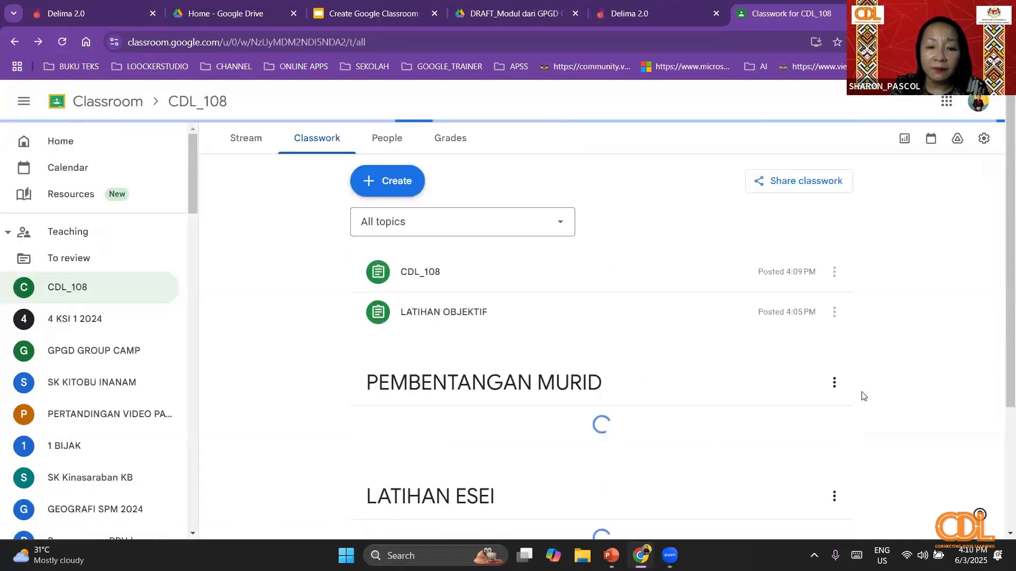
left_click(460, 270)
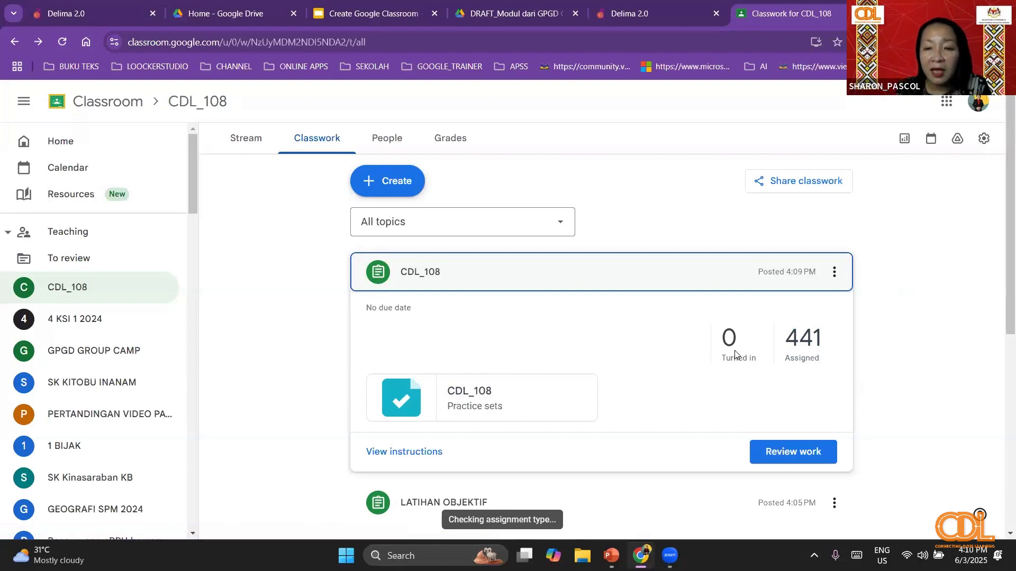
- Review the student work for the CDL_108 assignment, look through the list of student scores and close the review
left_click(782, 452)
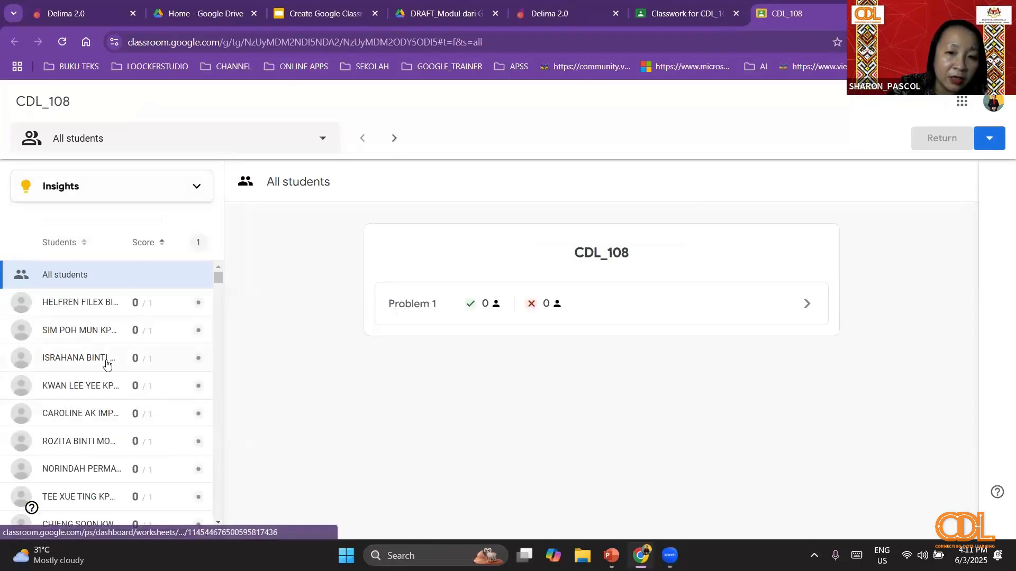
scroll(106, 365, "down", 10)
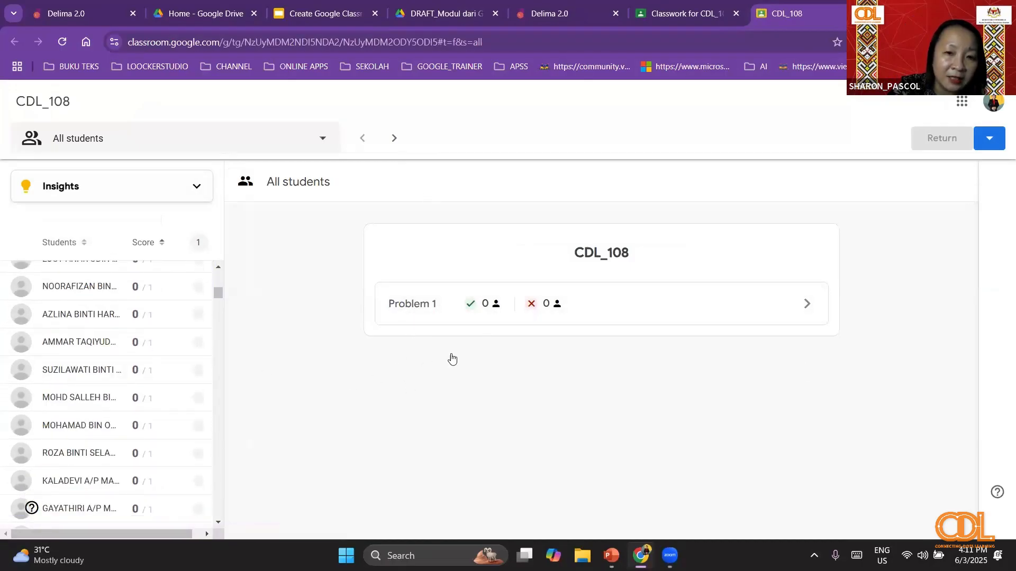
scroll(71, 381, "down", 5)
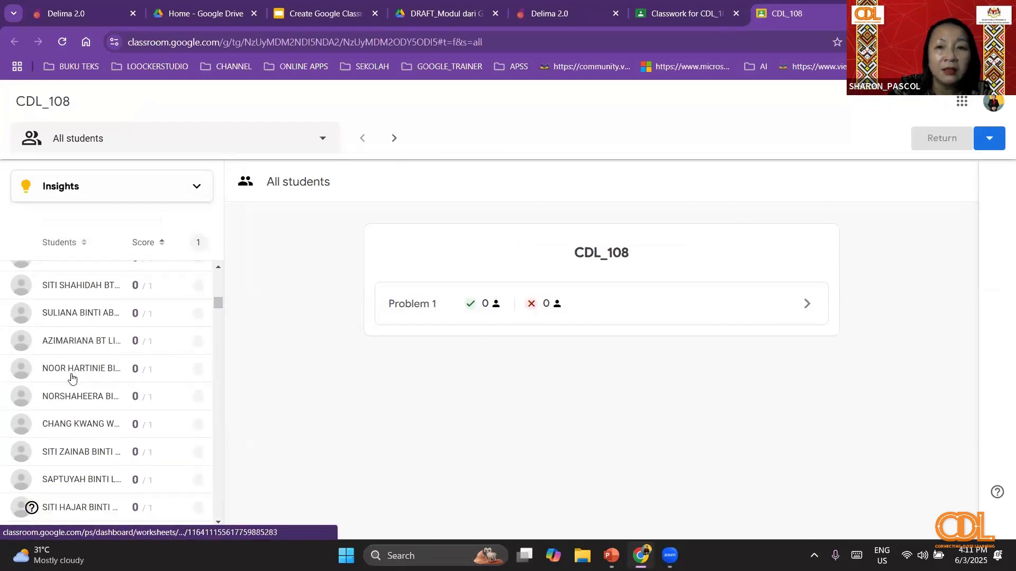
scroll(73, 378, "down", 6)
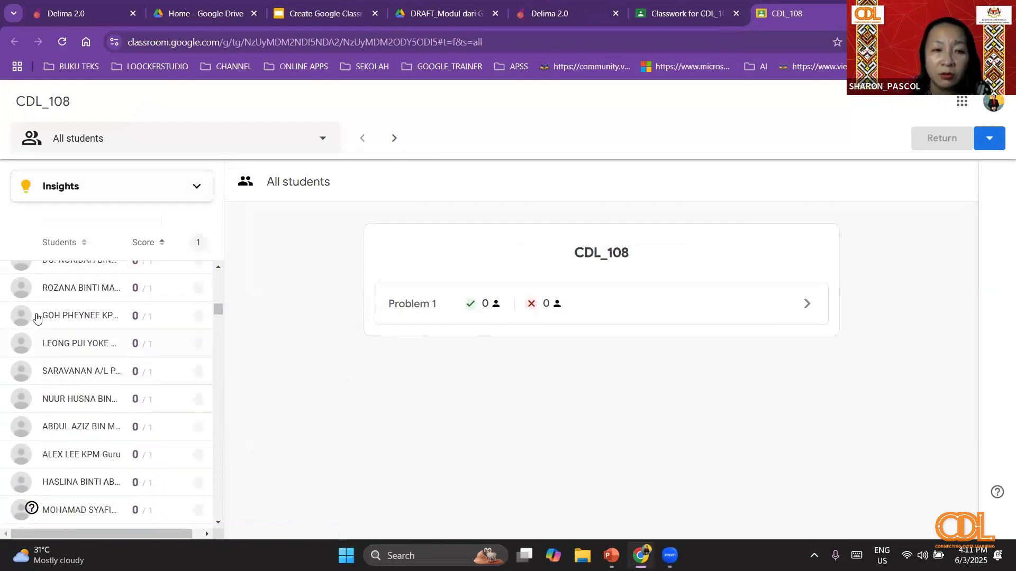
scroll(37, 317, "up", 4)
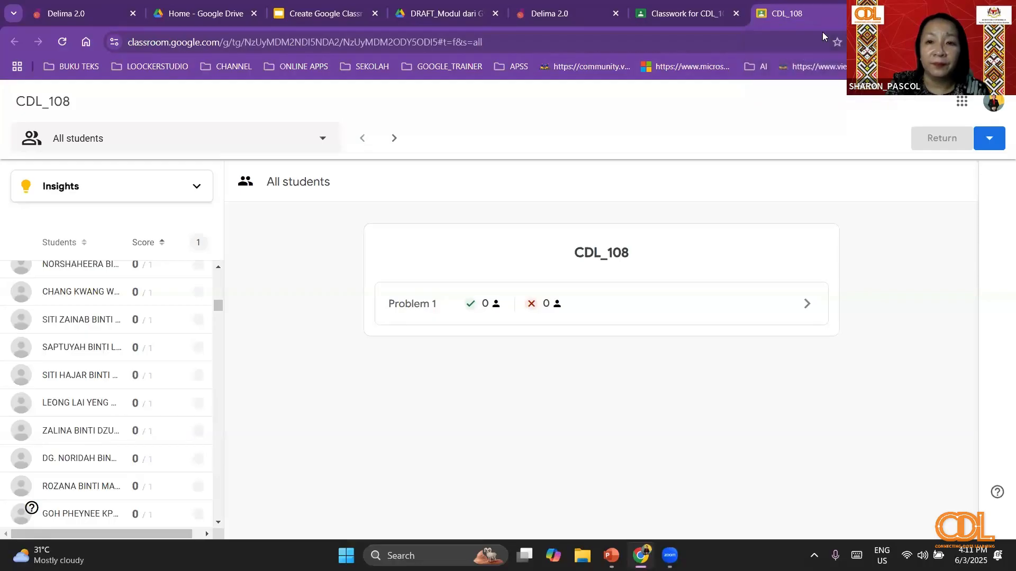
key("ctrl+w")
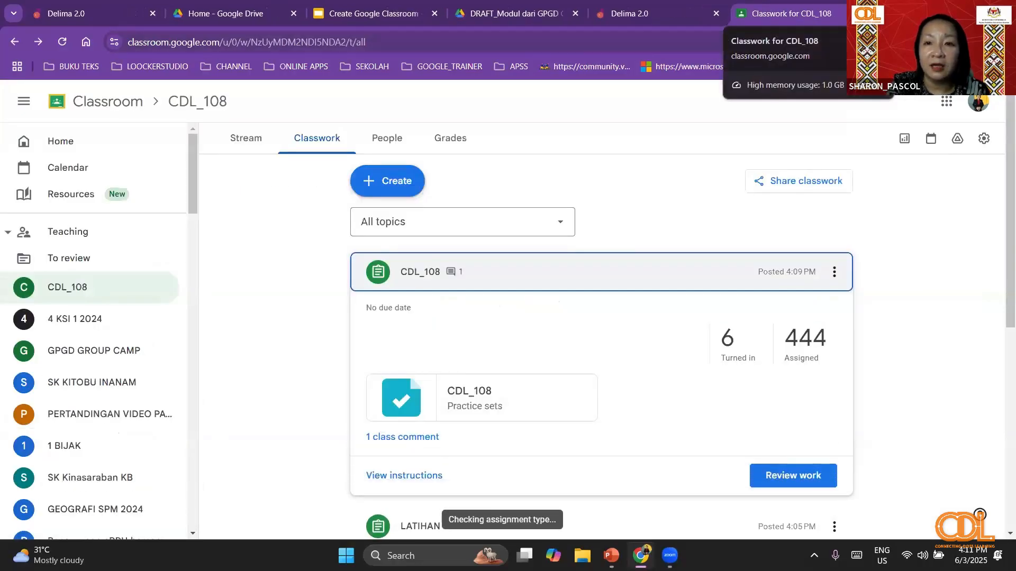
- Close the current classwork page and the draft module document, then reopen Classroom from DELIMa and enter the CDL_108 class
key("ctrl+w")
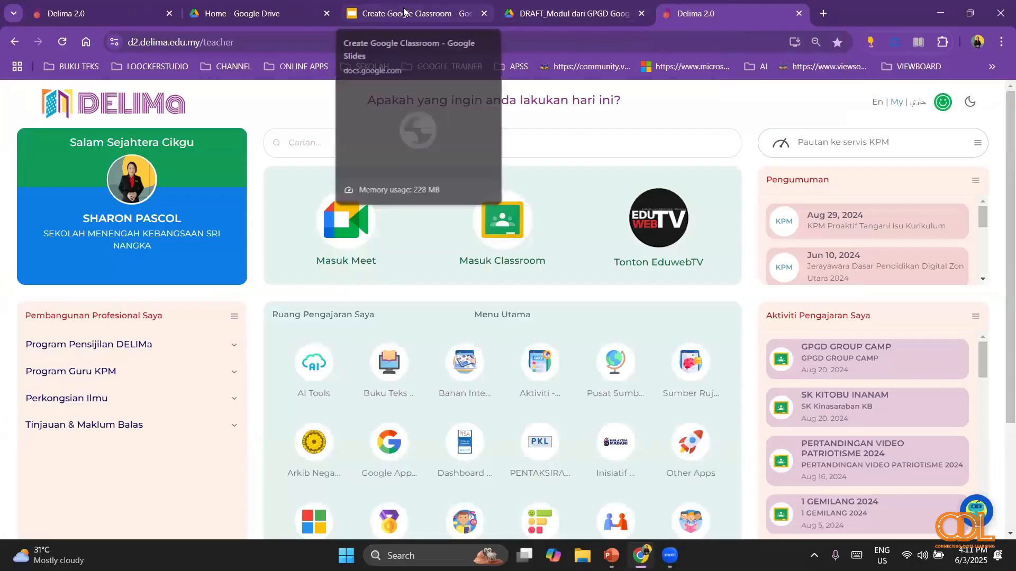
left_click(641, 14)
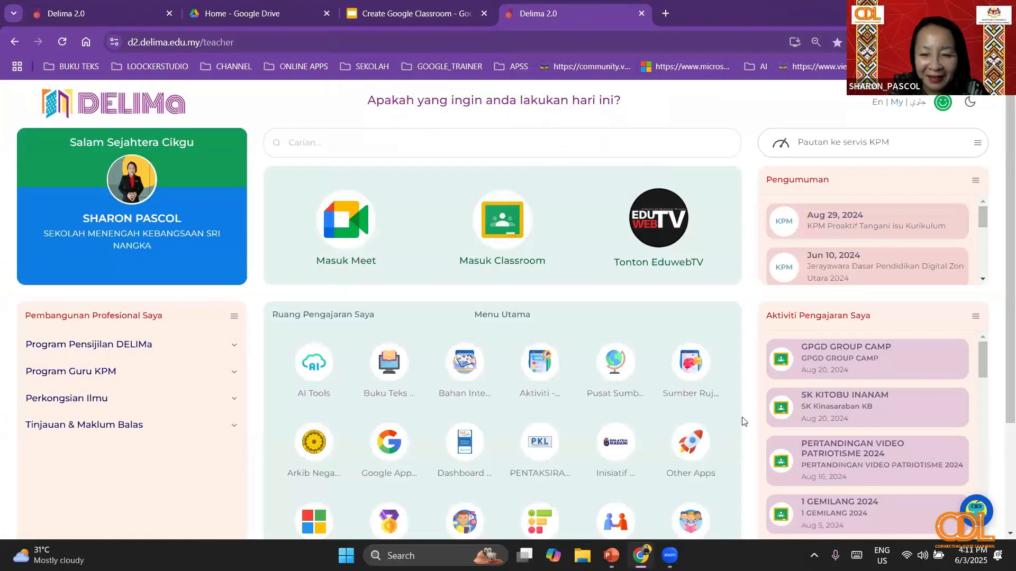
left_click(484, 227)
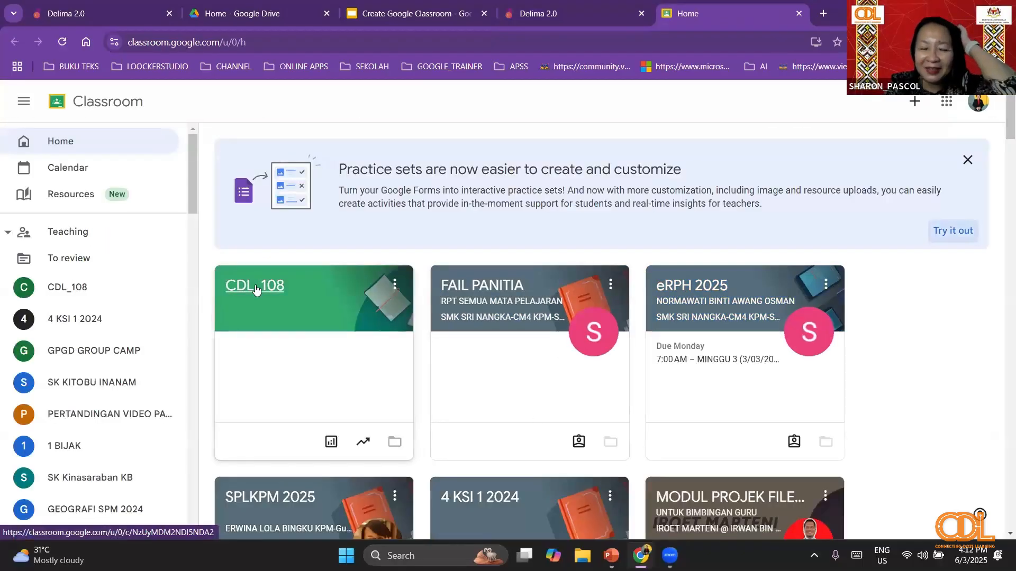
left_click(255, 285)
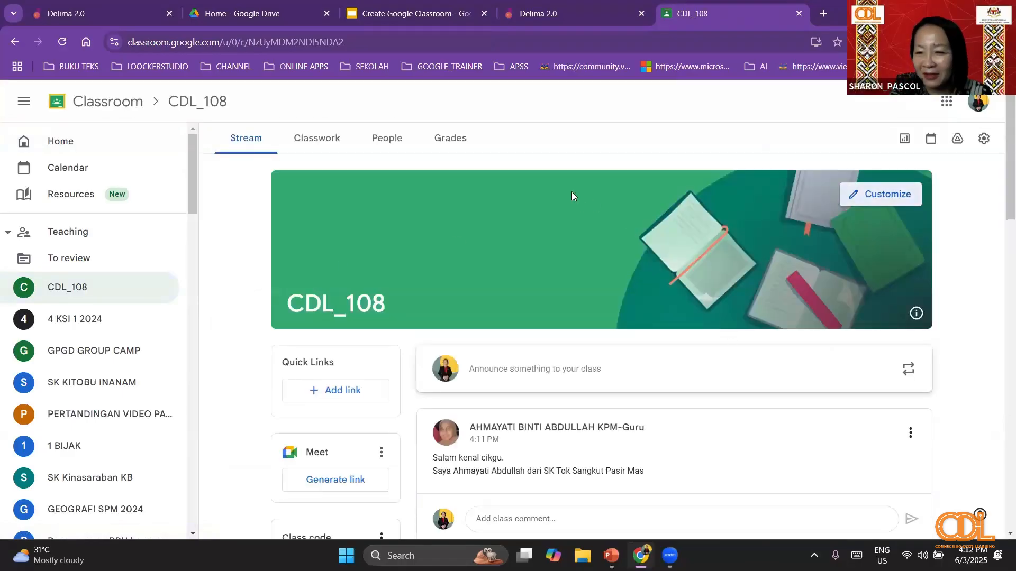
- Look through the CDL_108 class stream posts and view the class's teacher and student lists
left_click(318, 137)
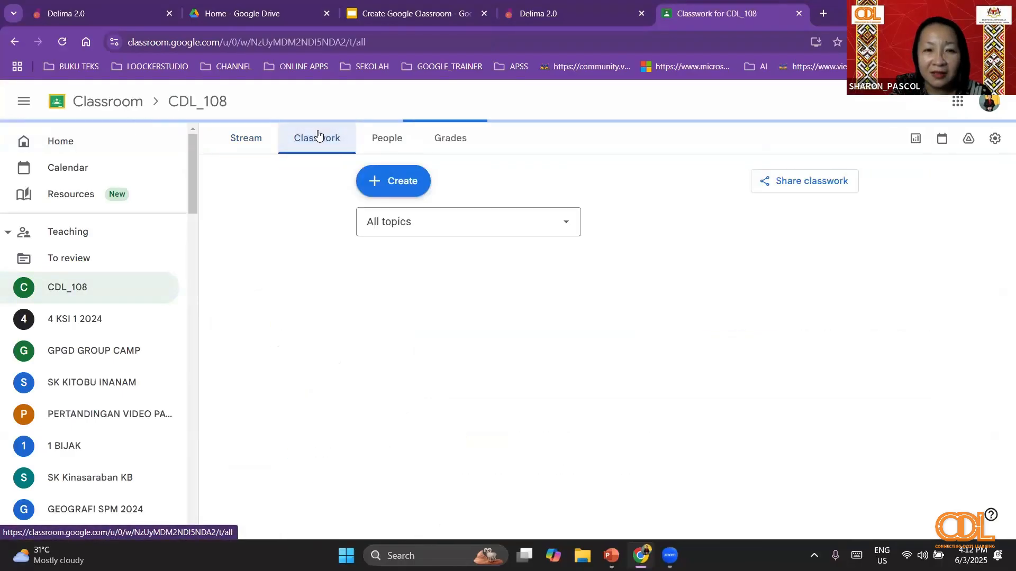
left_click(244, 140)
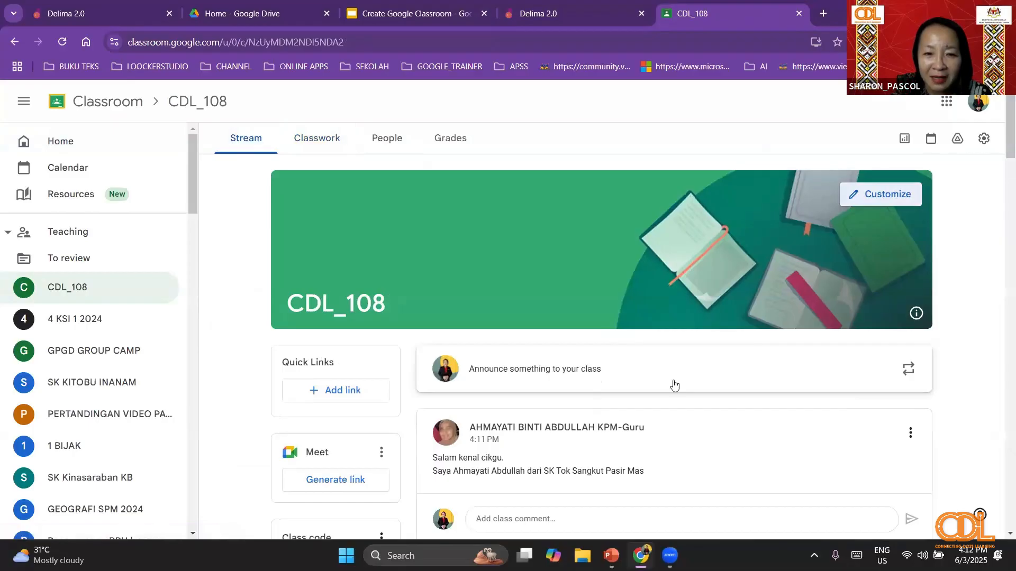
scroll(676, 384, "down", 2)
scroll(675, 385, "down", 1)
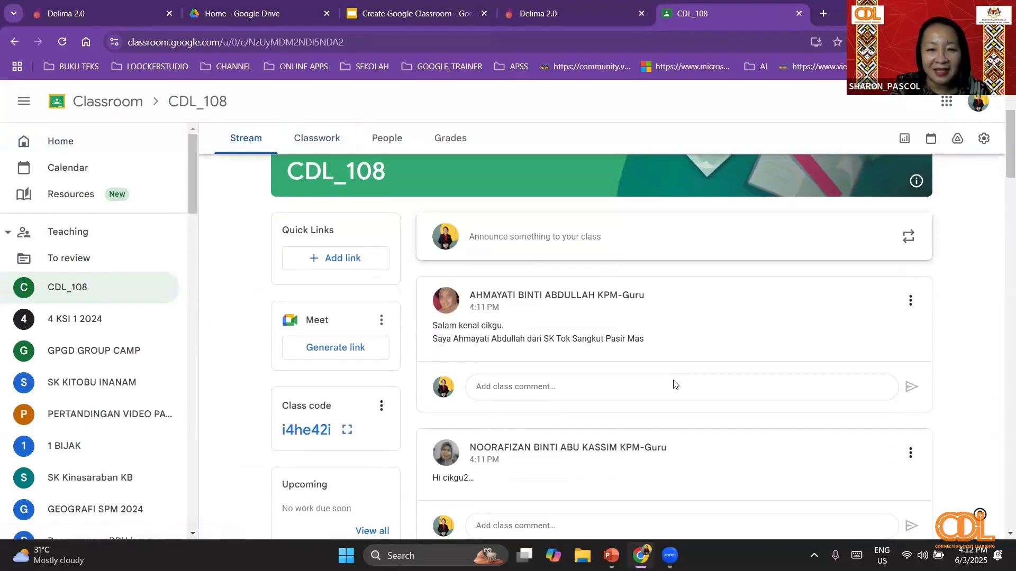
left_click(312, 138)
left_click(381, 140)
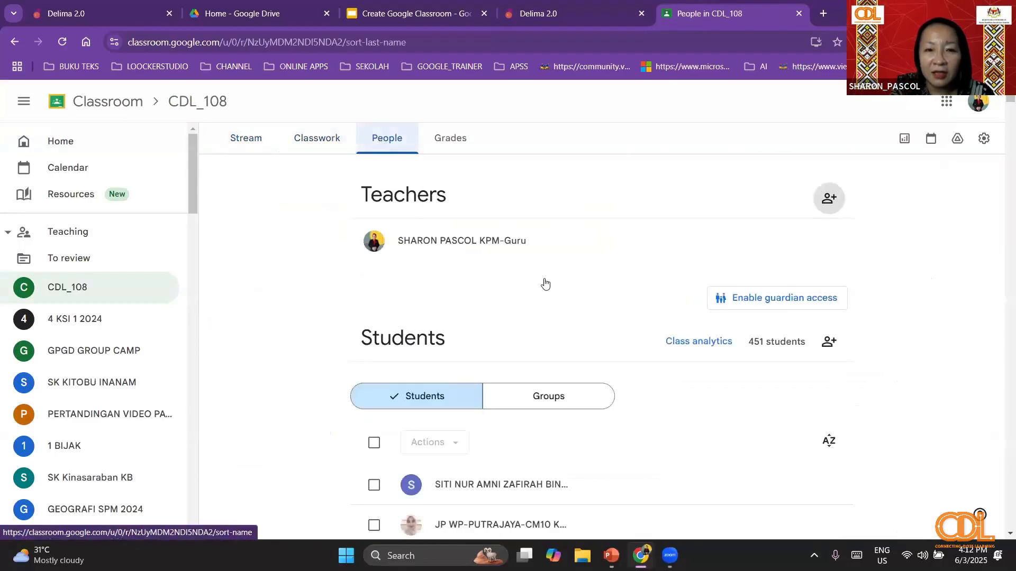
- Open the turned-in student work of the CDL_108 assignment from the classwork list and look through the submissions
left_click(318, 141)
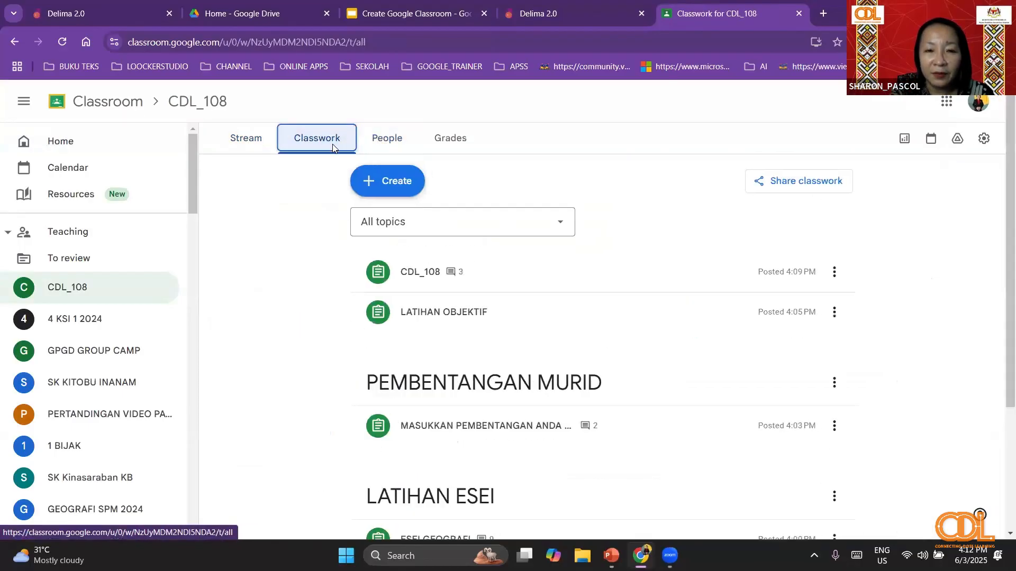
left_click(452, 283)
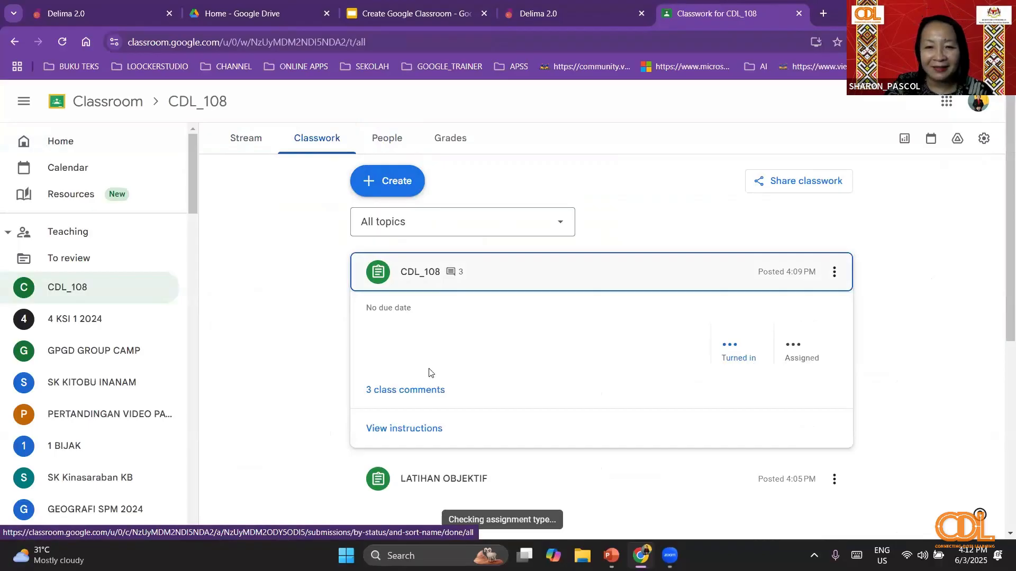
left_click(735, 355)
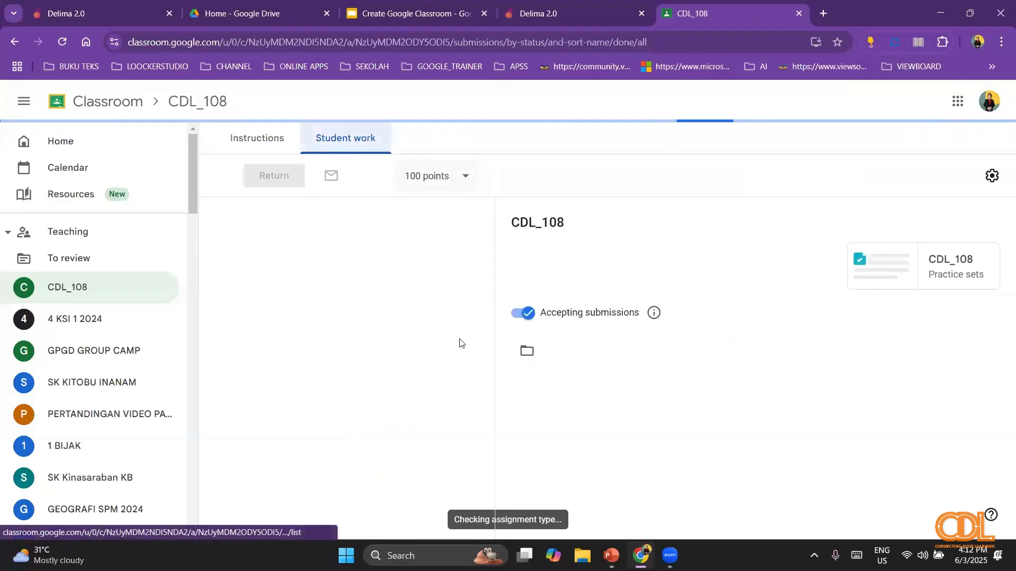
scroll(562, 394, "down", 3)
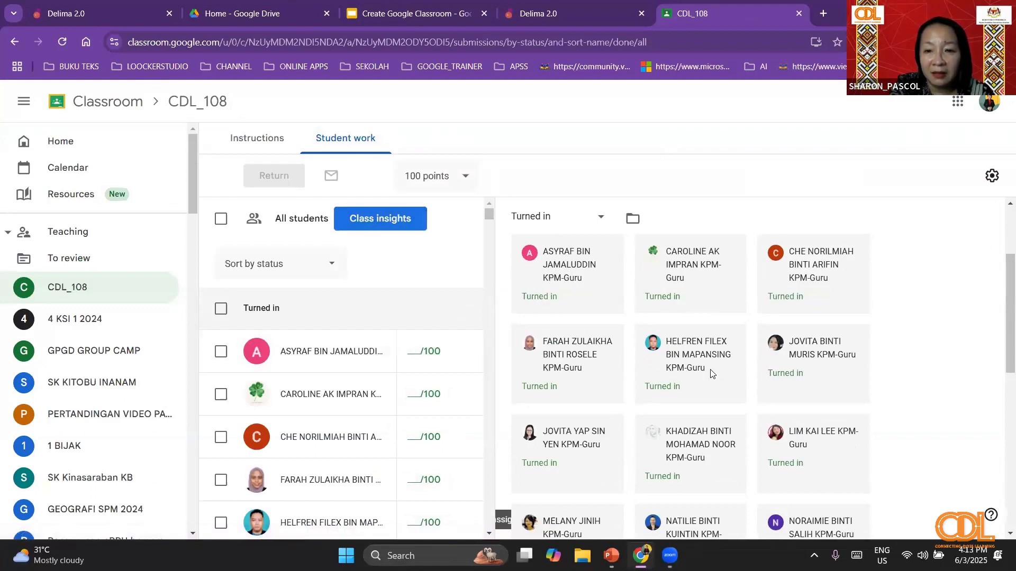
scroll(708, 338, "down", 2)
scroll(703, 302, "up", 5)
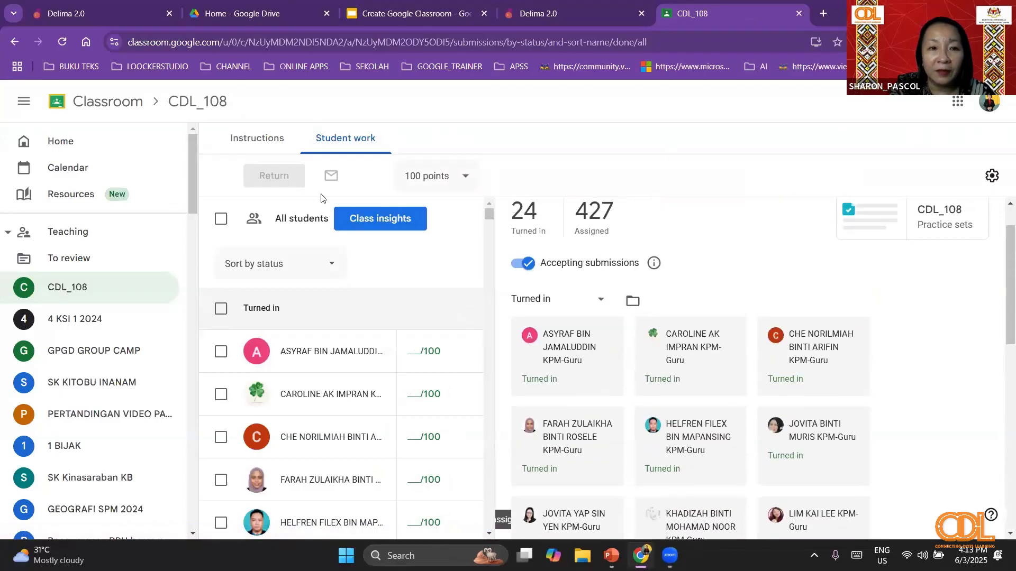
- Open the CDL_108 practice set results for all students, dismiss the satisfaction survey and look over the problem overview
left_click(926, 273)
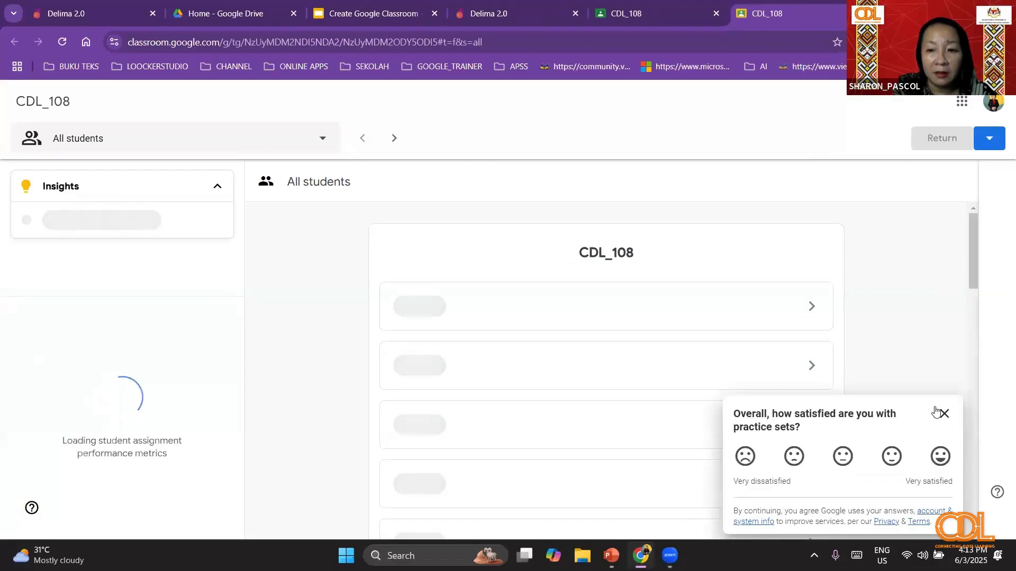
left_click(945, 412)
scroll(553, 323, "down", 2)
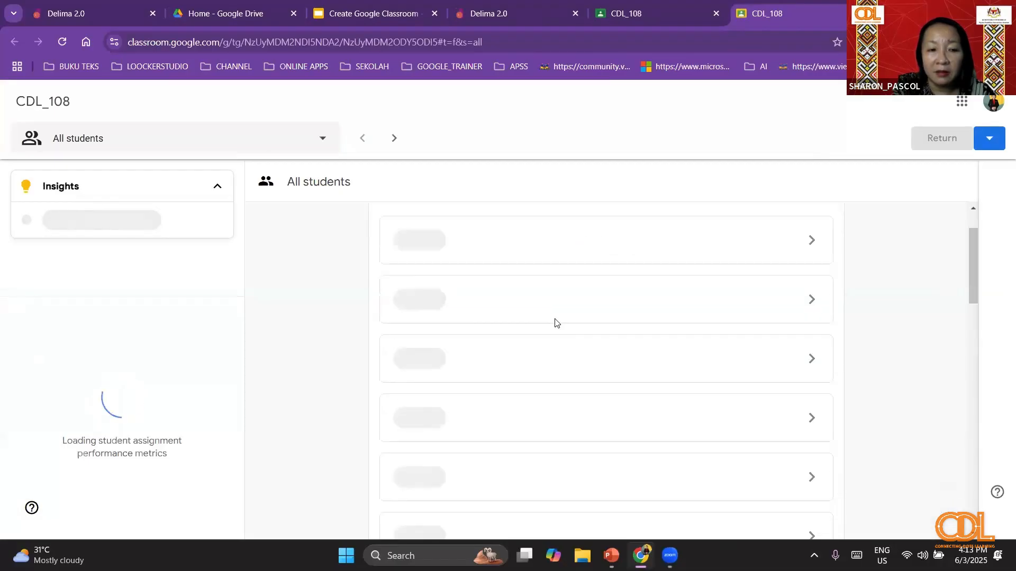
scroll(438, 351, "up", 2)
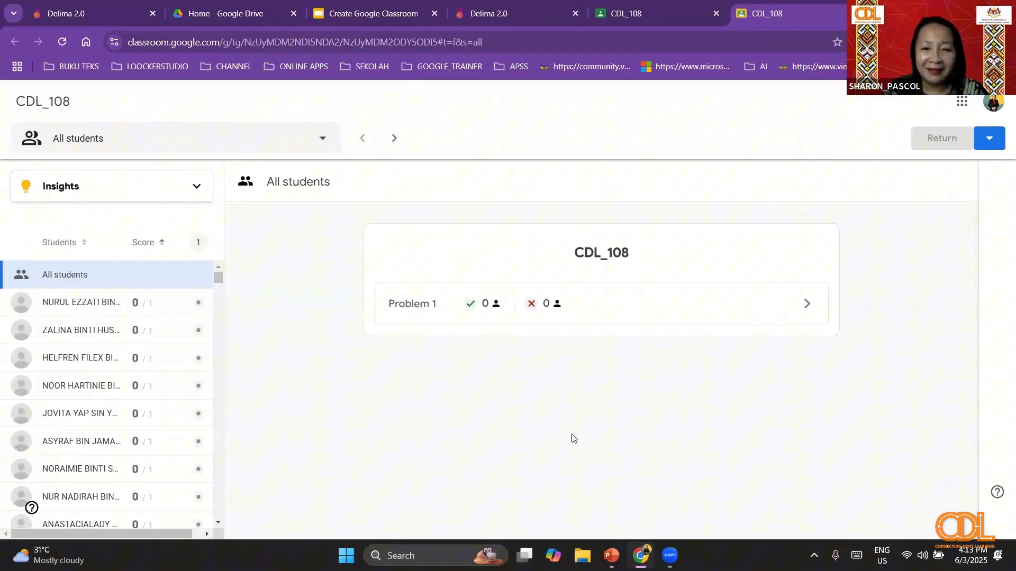
- Examine the students' responses to Problem 1 of the practice set and close the results to return to the student work
left_click(431, 307)
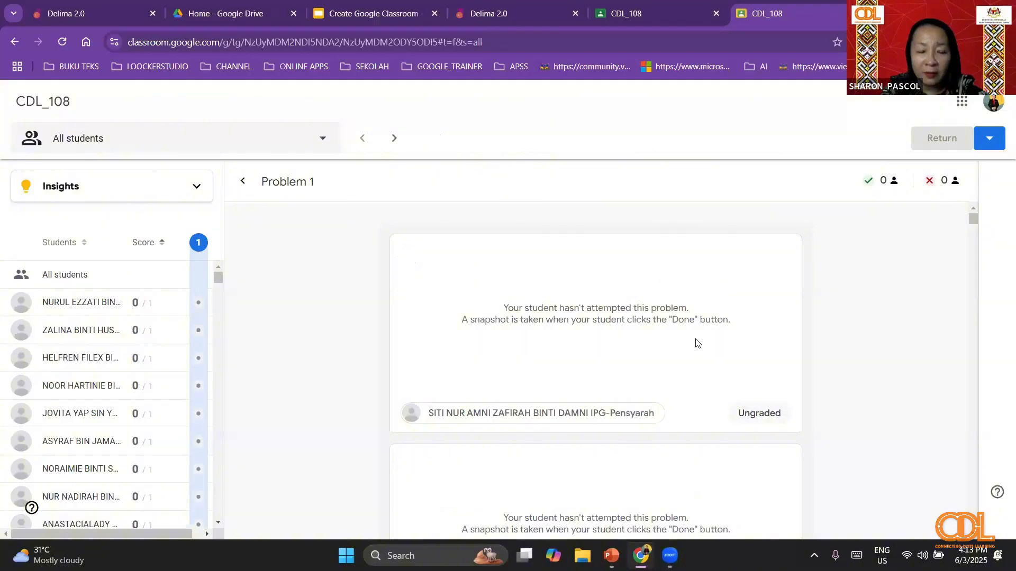
scroll(687, 389, "down", 20)
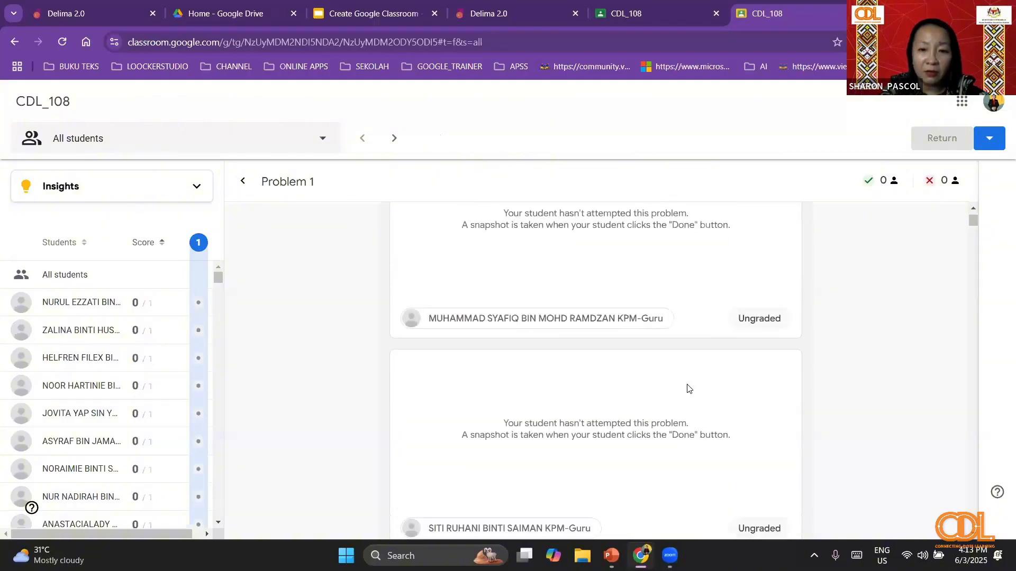
scroll(626, 387, "down", 1)
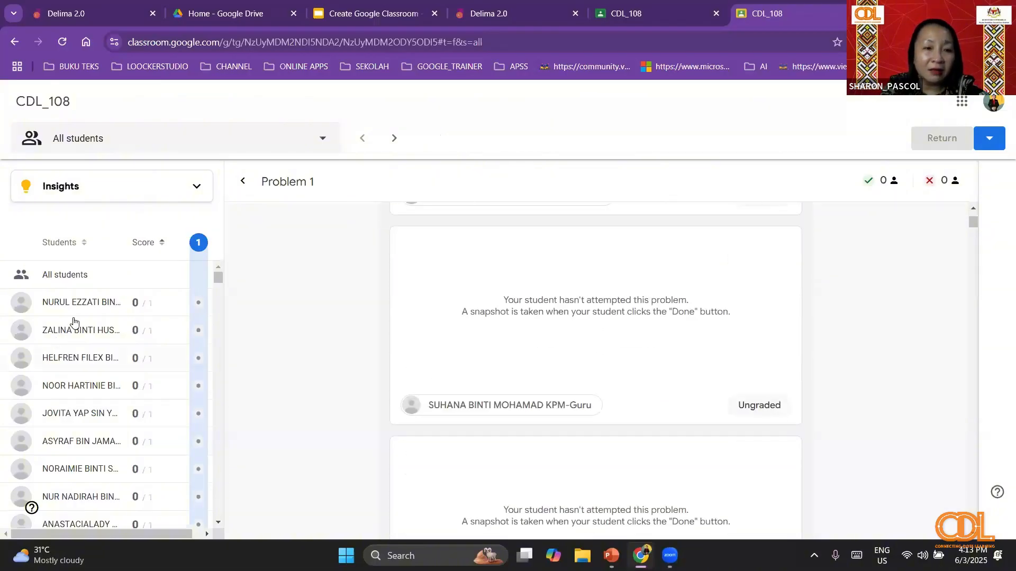
scroll(710, 331, "down", 8)
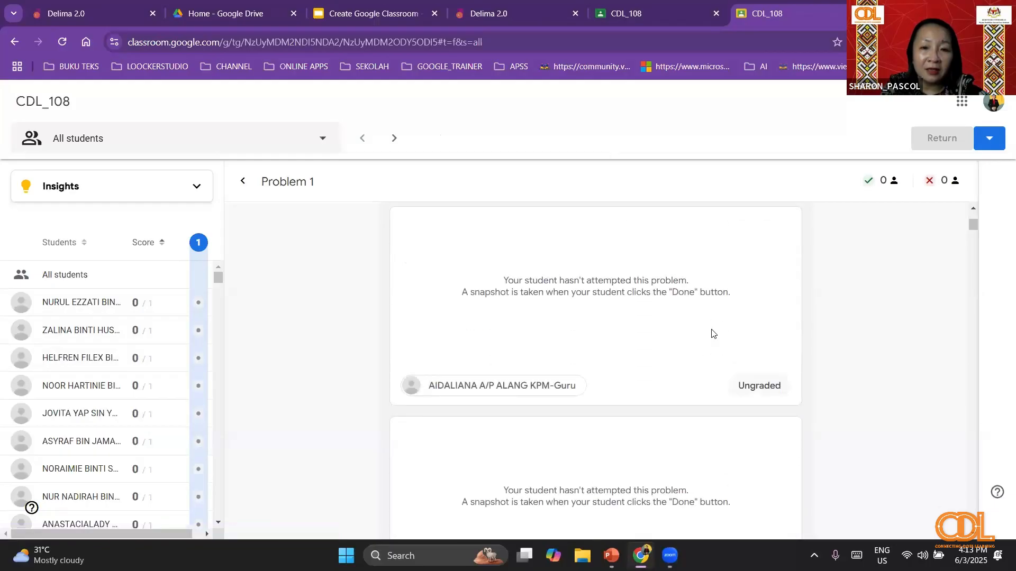
scroll(712, 333, "down", 10)
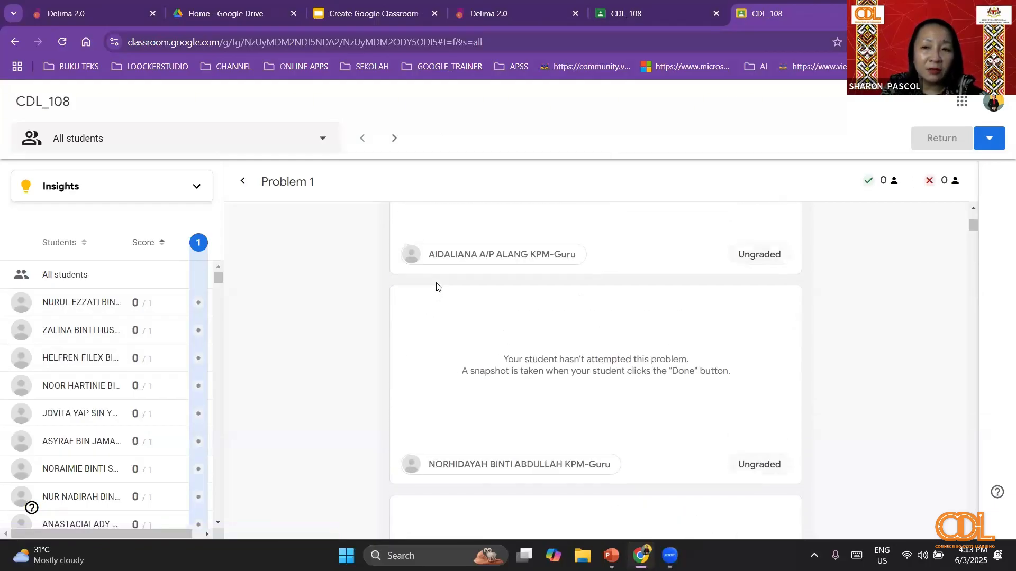
scroll(439, 276, "down", 10)
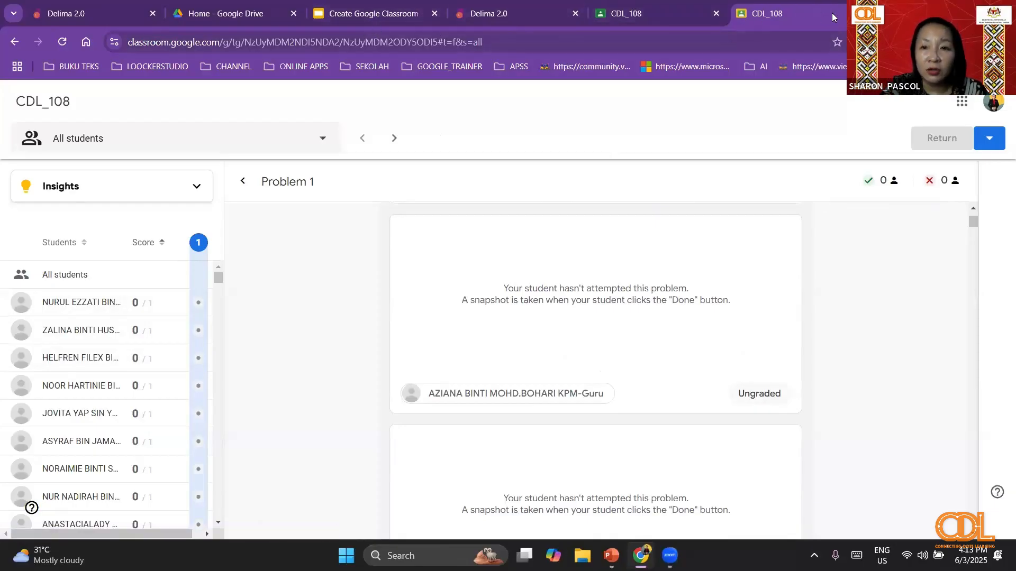
key("ctrl+w")
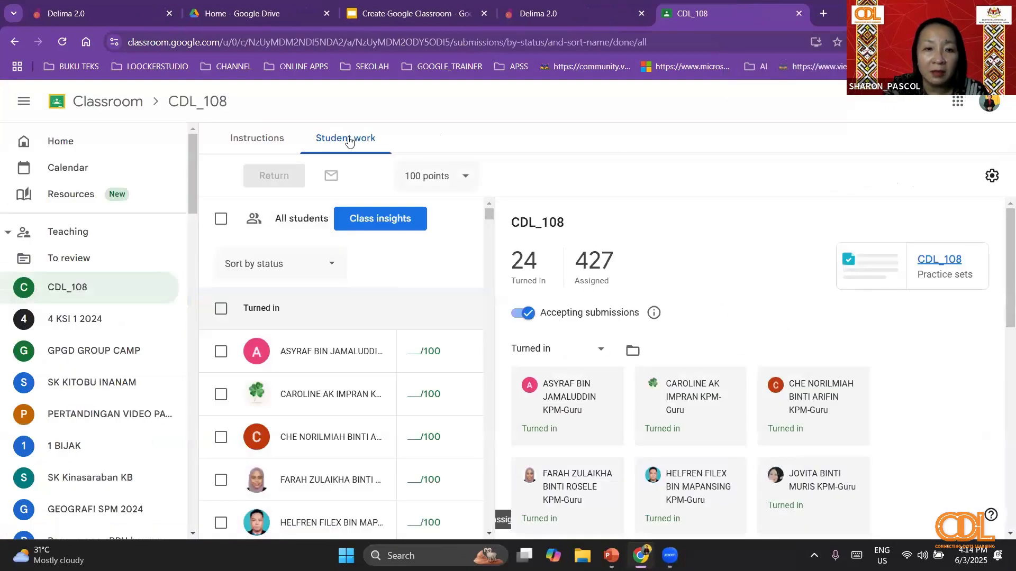
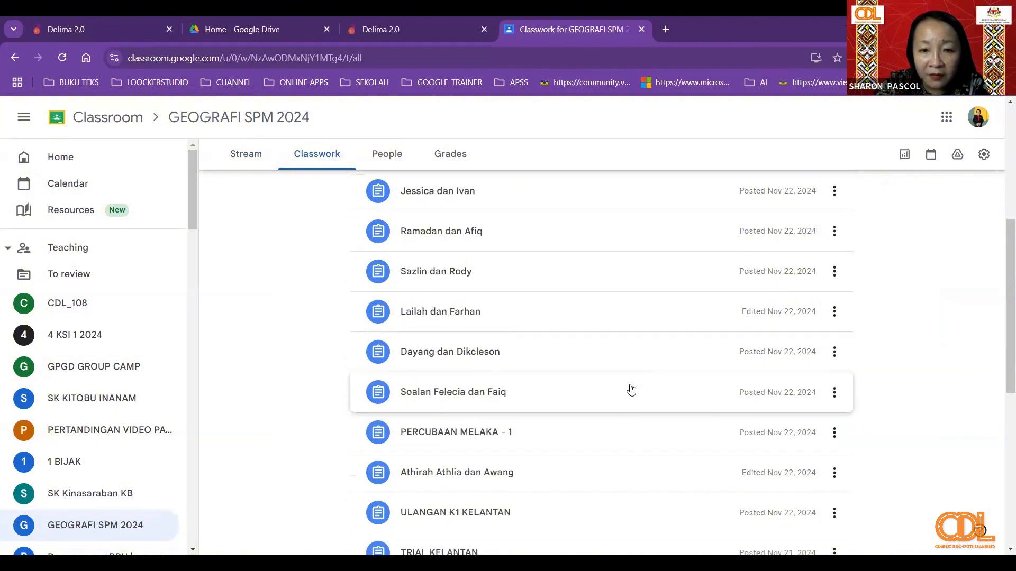
- Look through the classwork list of the GEOGRAFI SPM 2024 class and return to its stream
scroll(621, 400, "down", 8)
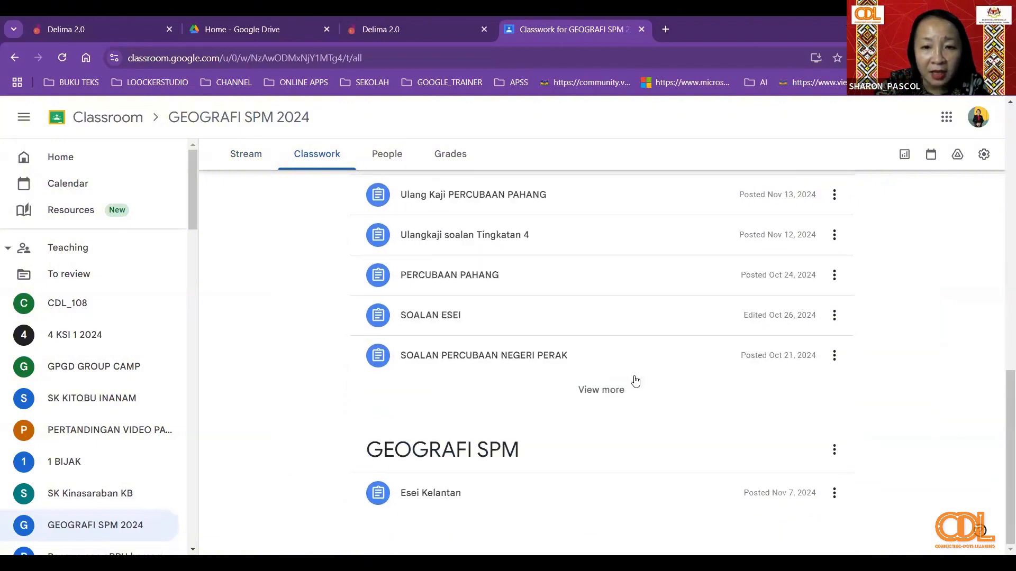
left_click_drag(1001, 434, 1002, 465)
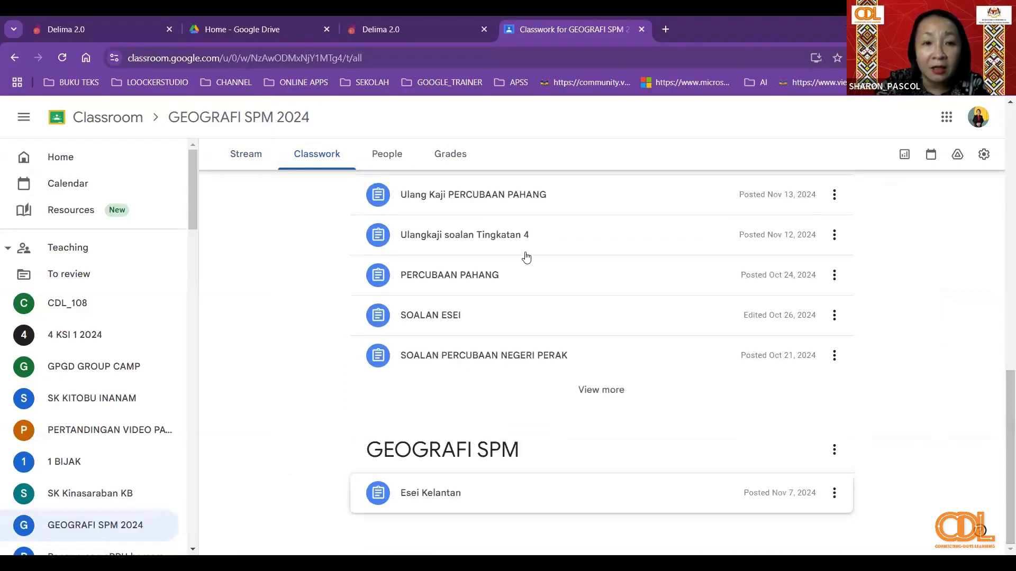
left_click(245, 156)
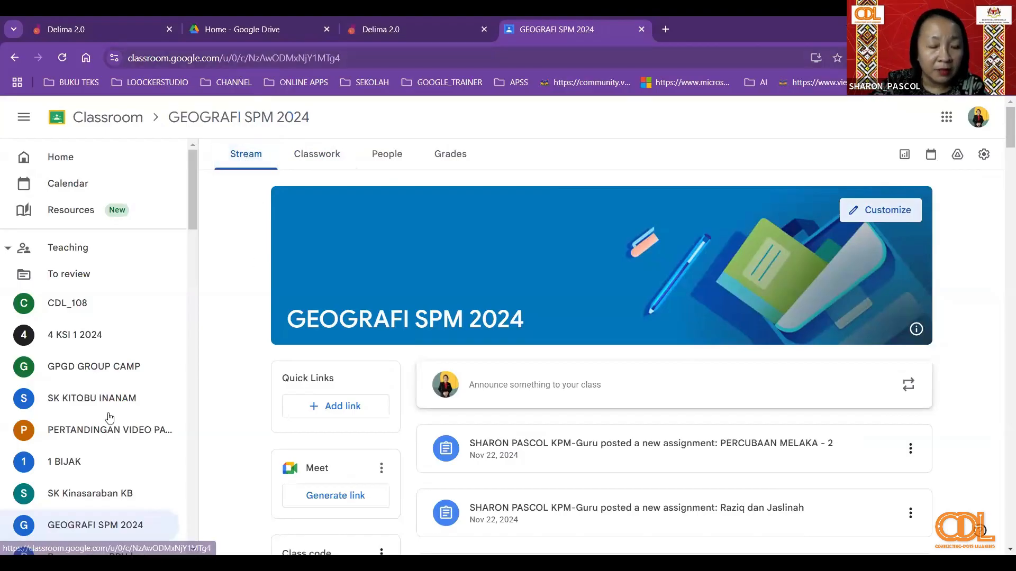
- Find the 5 GOOGLE 2022 class in the class list and open its classwork
scroll(109, 418, "down", 3)
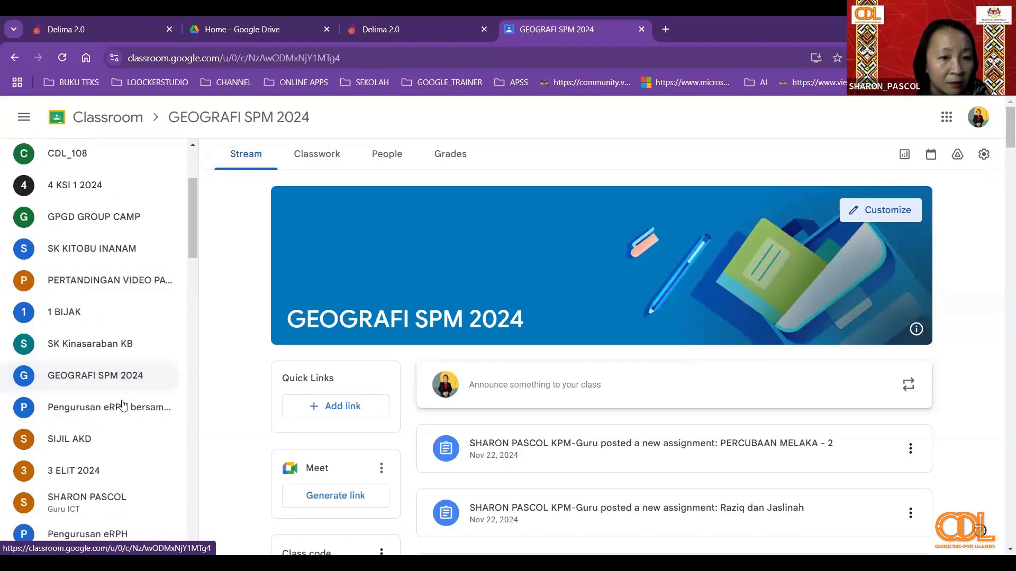
scroll(102, 353, "down", 2)
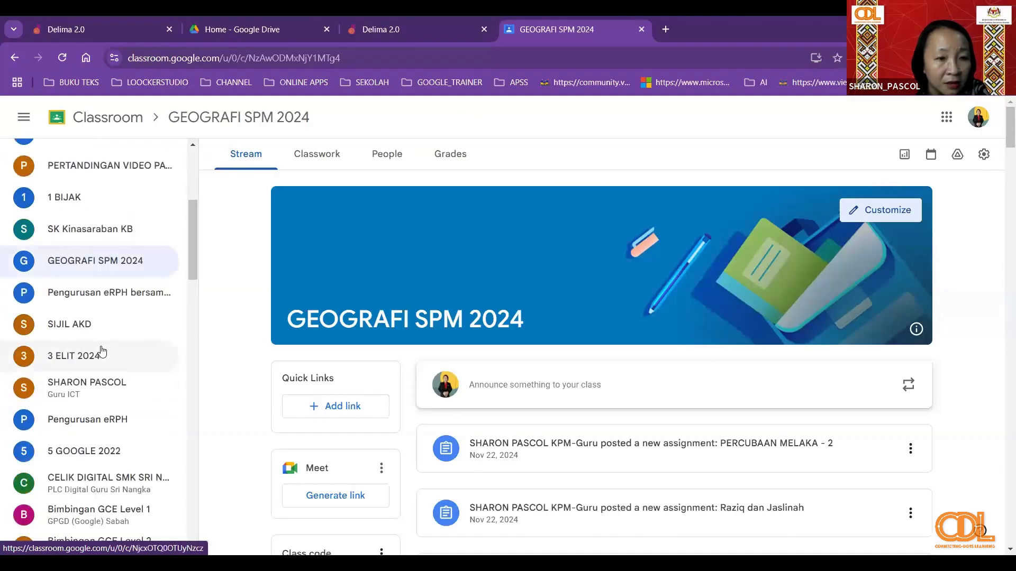
scroll(120, 370, "down", 1)
left_click(121, 390)
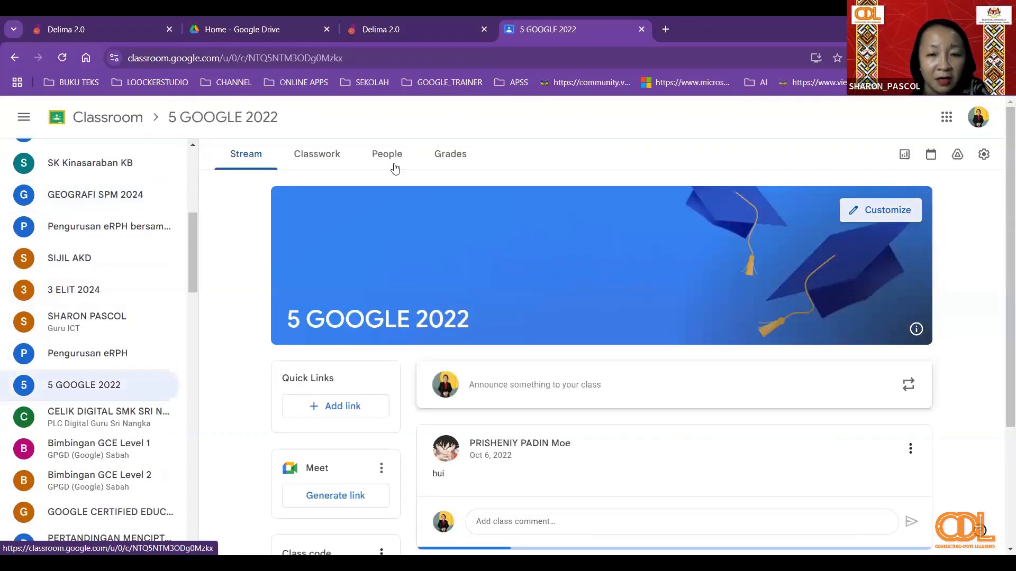
left_click(375, 153)
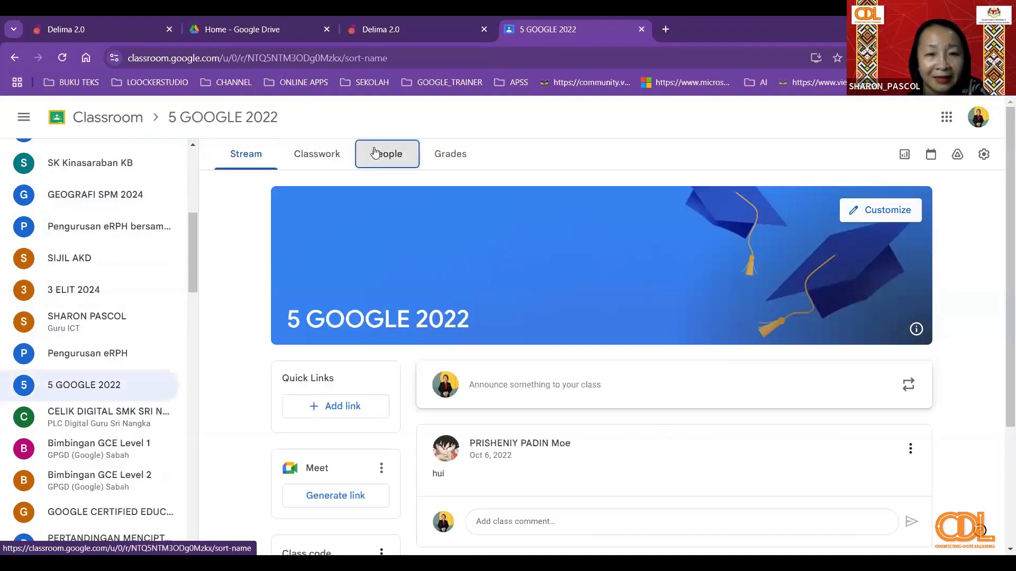
left_click(318, 155)
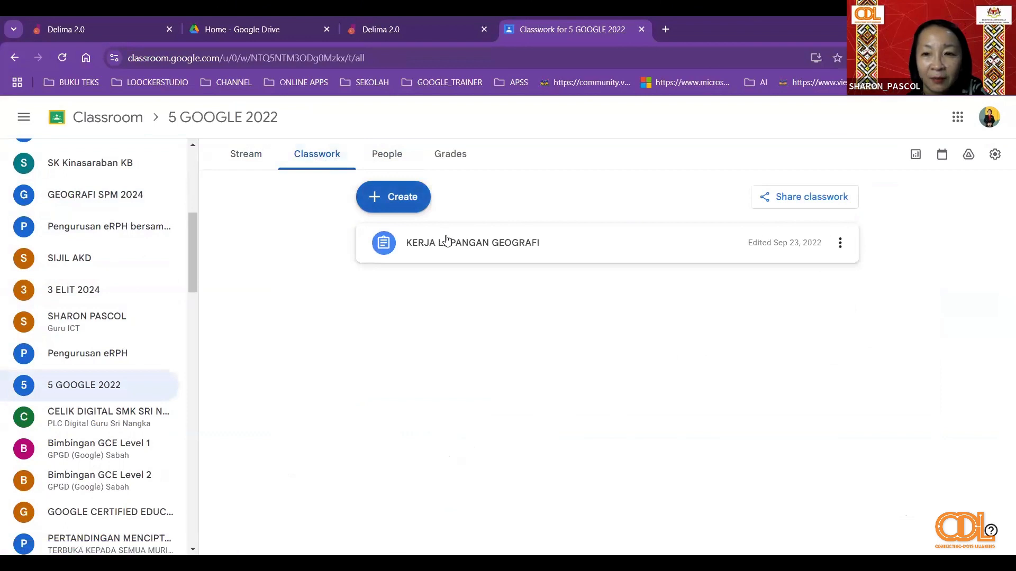
- Open the turned-in student work of the KERJA LAPANGAN GEOGRAFI assignment and look through the submissions
left_click(445, 243)
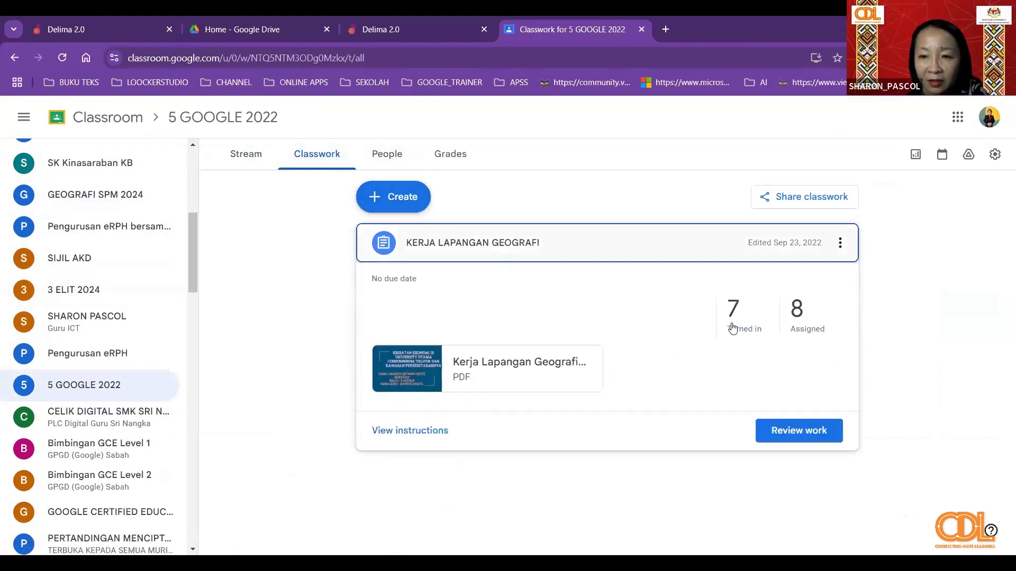
left_click(737, 322)
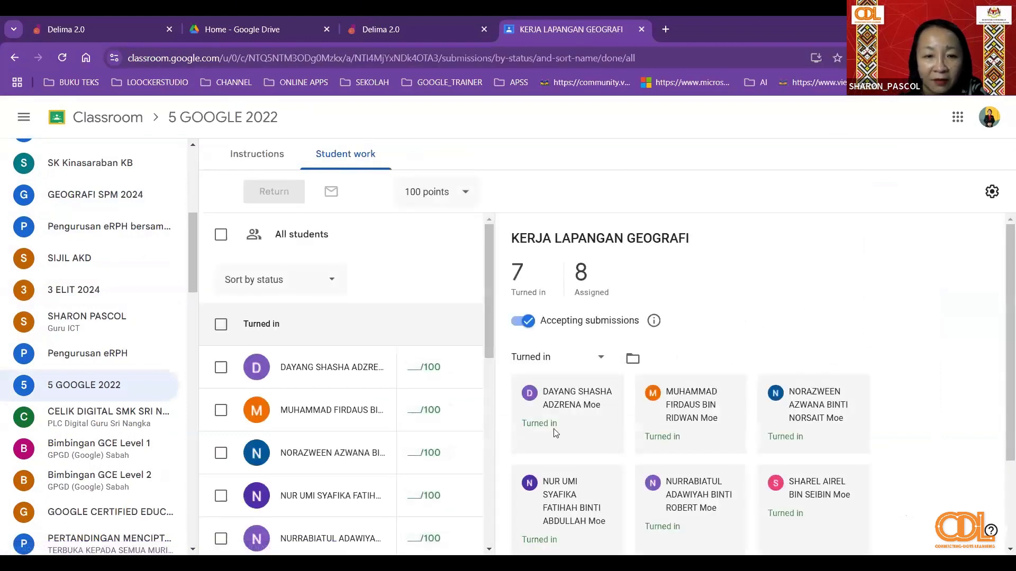
scroll(630, 373, "down", 2)
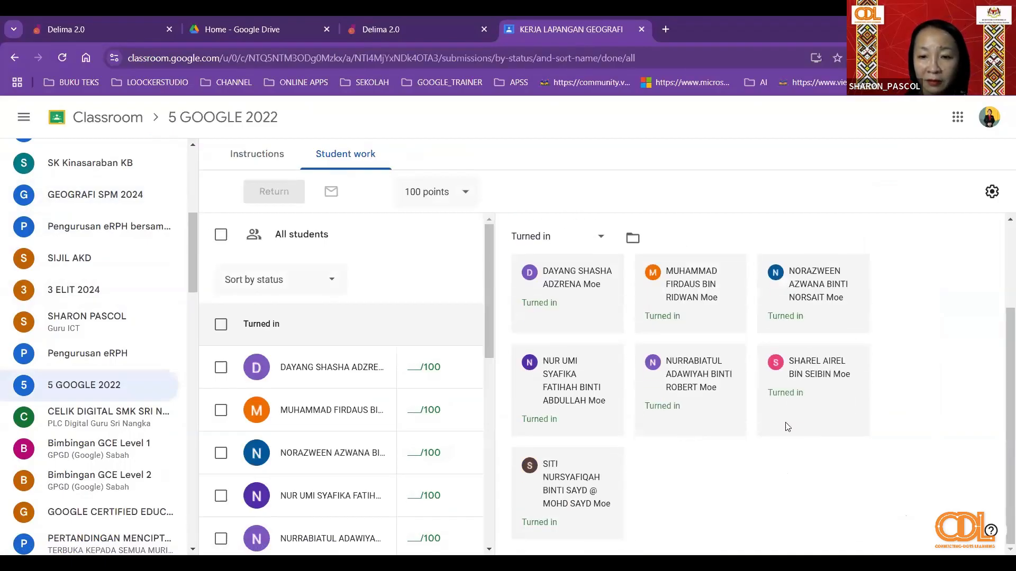
scroll(788, 426, "up", 2)
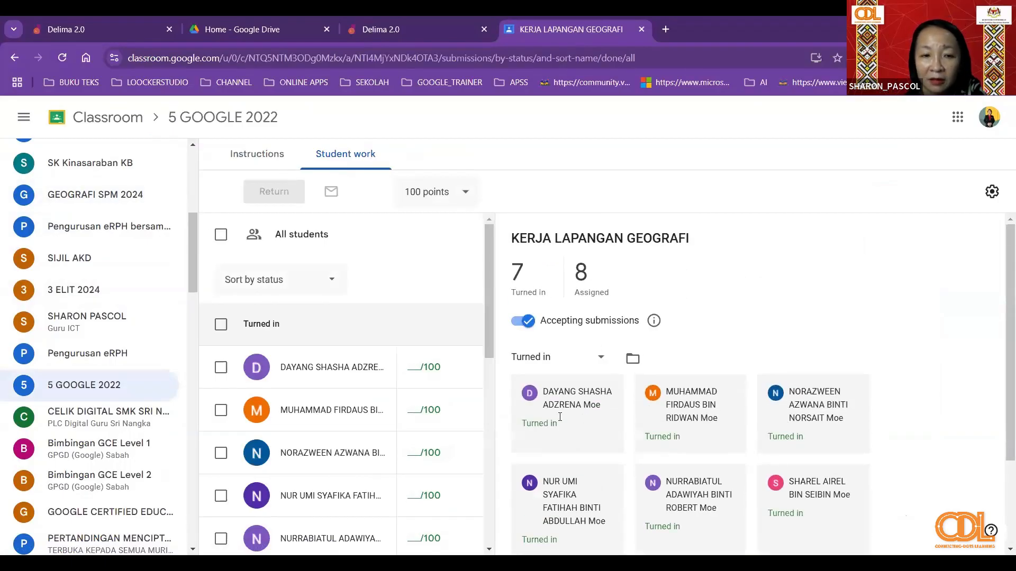
scroll(797, 387, "down", 2)
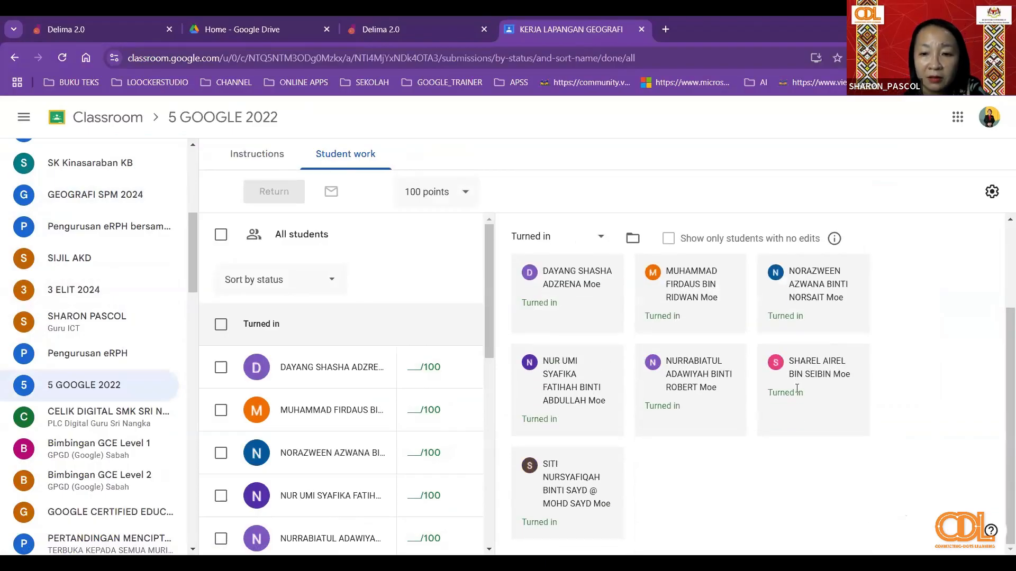
scroll(577, 389, "up", 2)
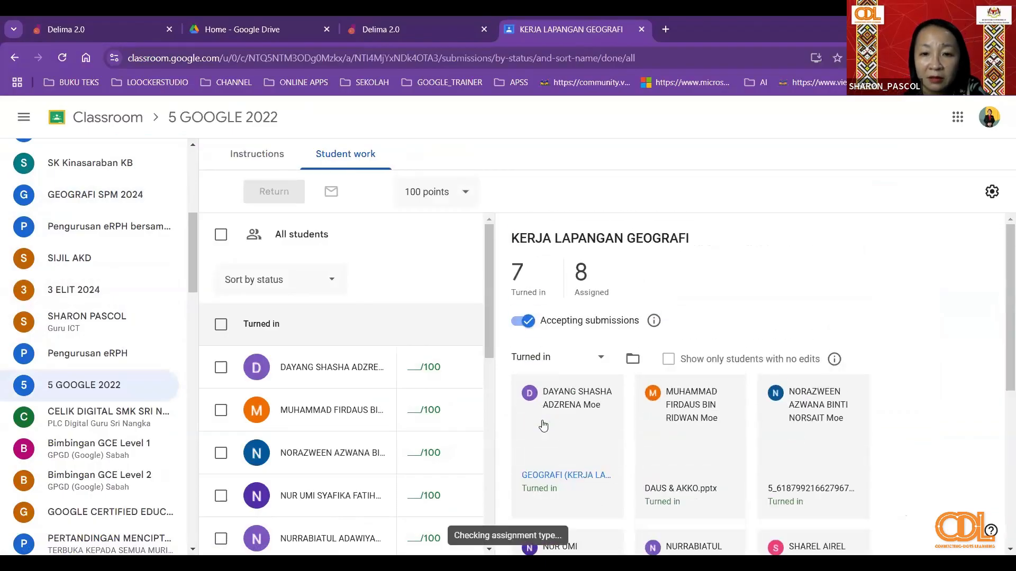
scroll(548, 418, "down", 1)
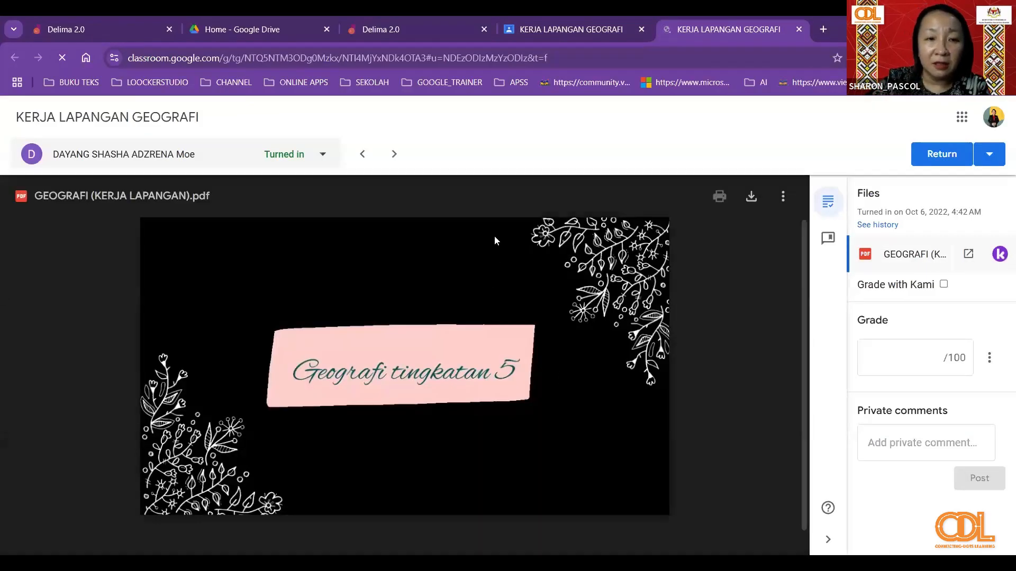
- Try moving between students' submissions, then open the first student's GEOGRAFI (KERJA LAPANGAN).pdf in Kami
left_click(392, 155)
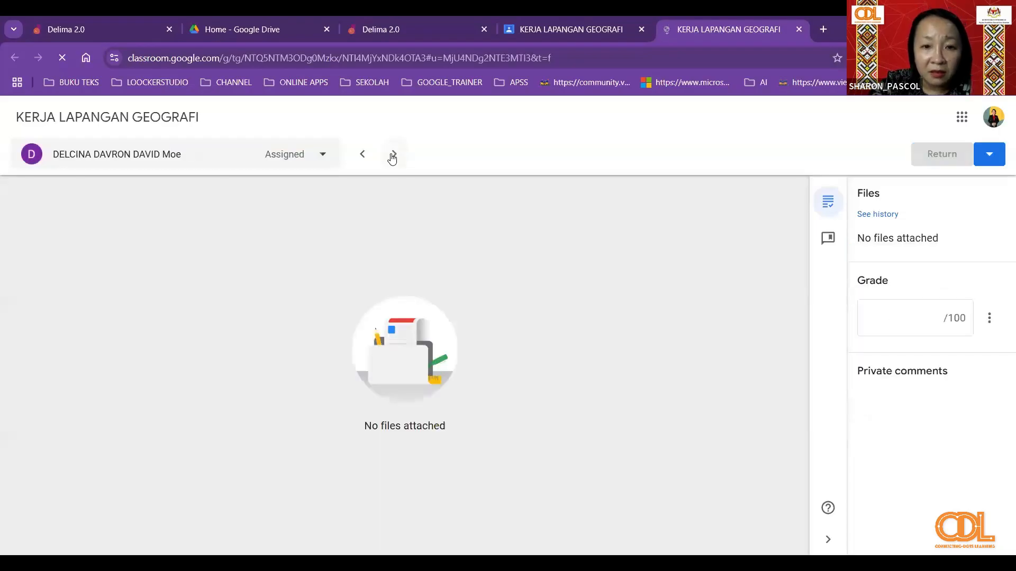
left_click(363, 154)
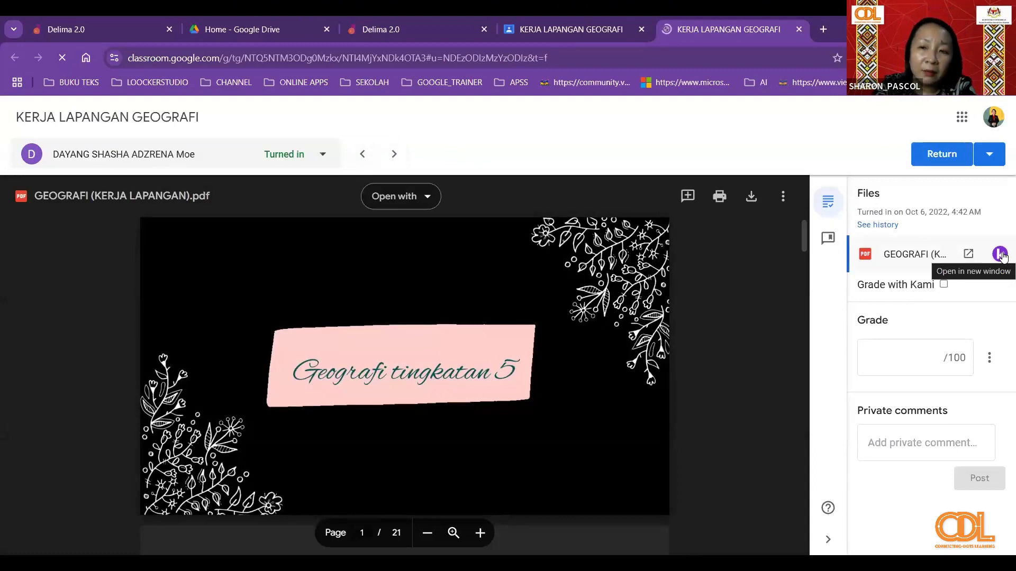
left_click(1001, 255)
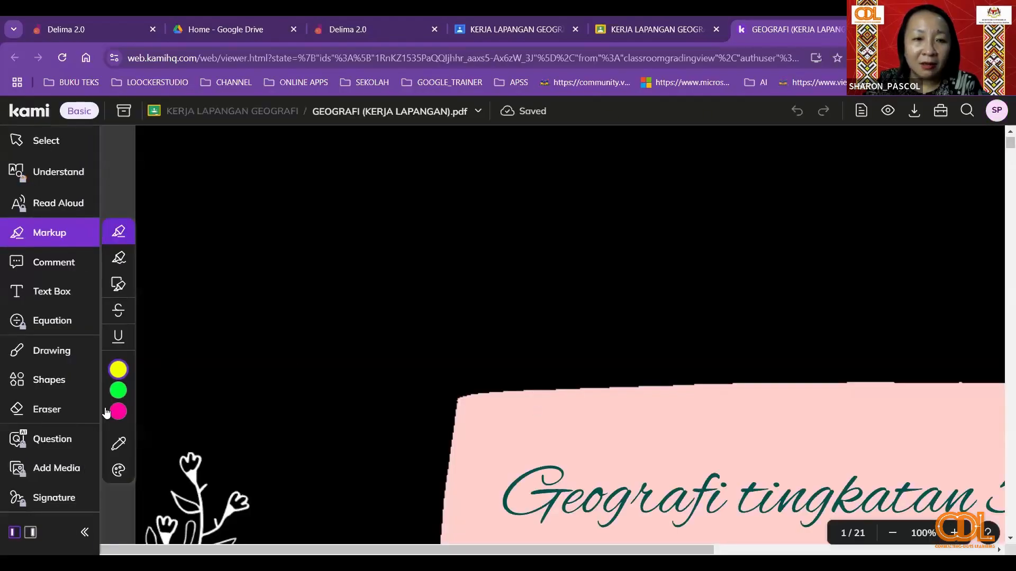
- Draw black freehand marks and a tick beneath the "Geografi tingkatan 5" title on the PDF's first page
mouse_move(117, 418)
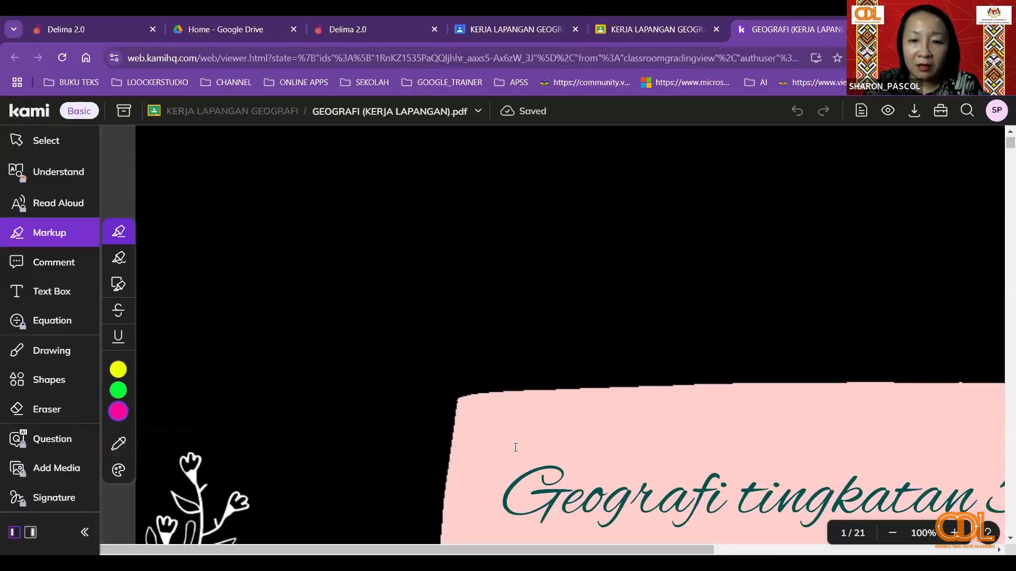
scroll(861, 274, "down", 6)
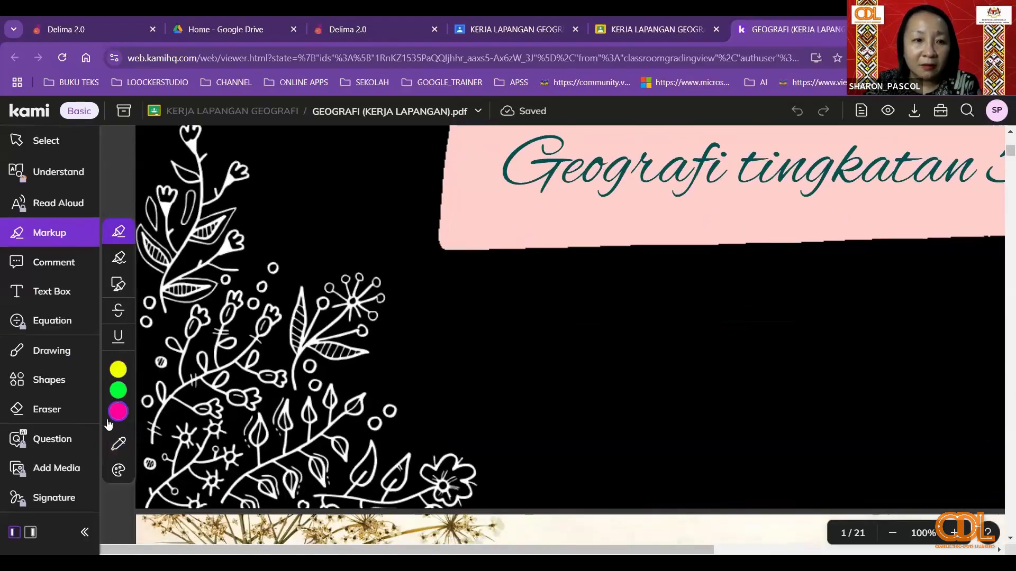
left_click(64, 361)
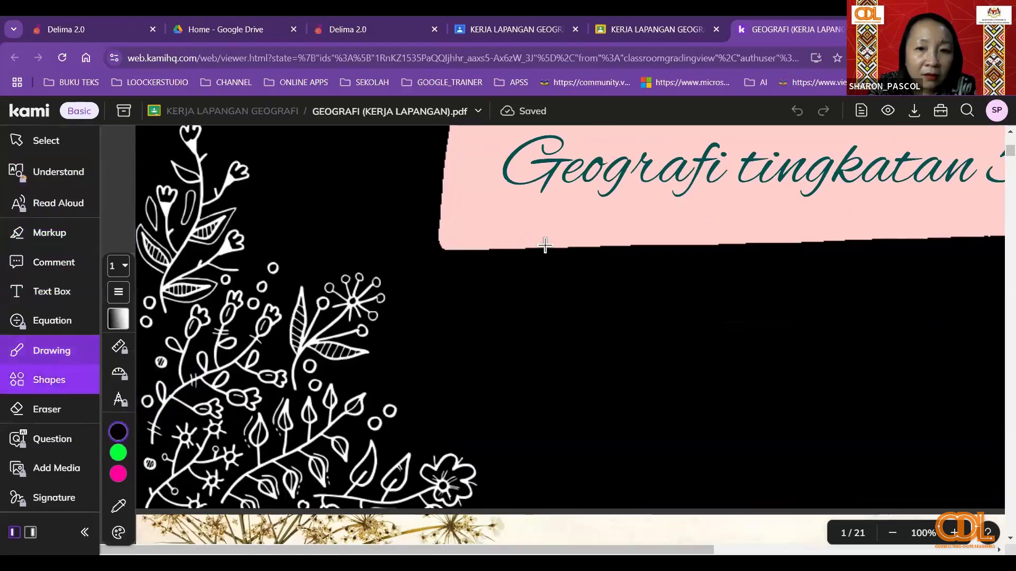
mouse_move(509, 188)
left_mouse_down()
mouse_move(565, 246)
mouse_move(549, 229)
mouse_move(694, 215)
mouse_move(687, 225)
mouse_move(818, 202)
left_mouse_up()
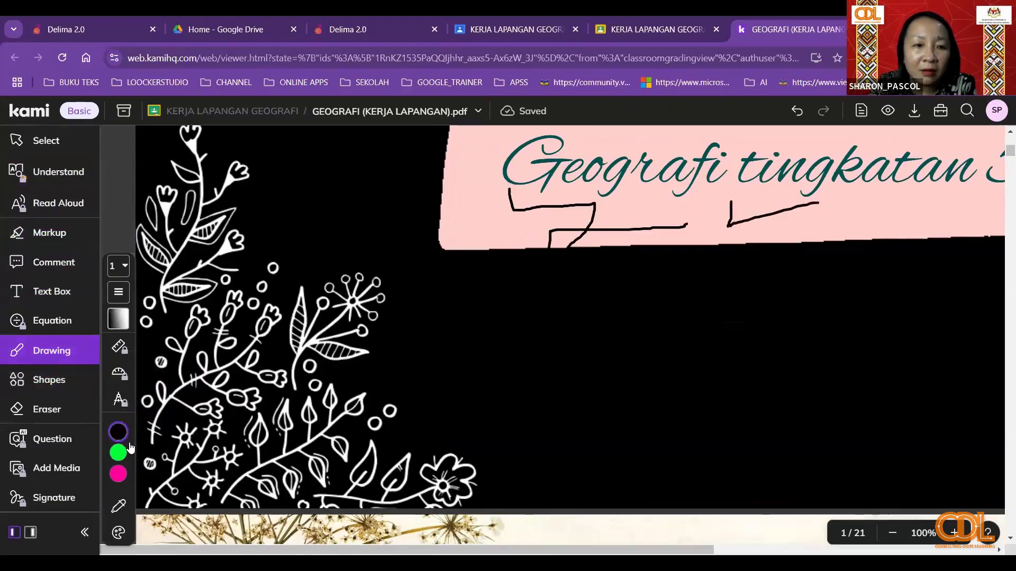
- Change the drawing colour to yellow and draw a freehand line across the black marks under the title
mouse_move(115, 474)
left_click(143, 432)
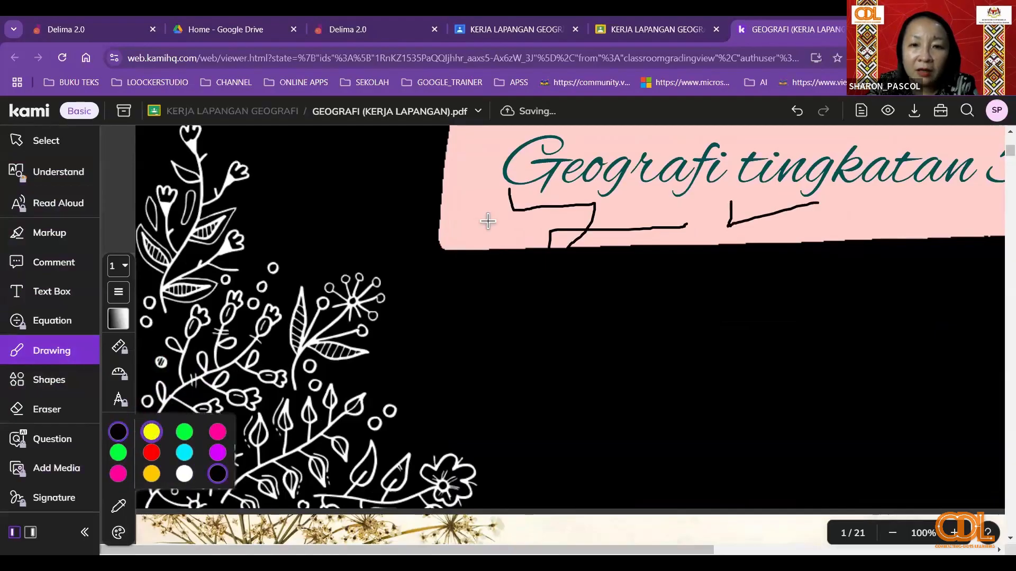
left_click_drag(487, 222, 531, 227)
left_click_drag(638, 245, 640, 246)
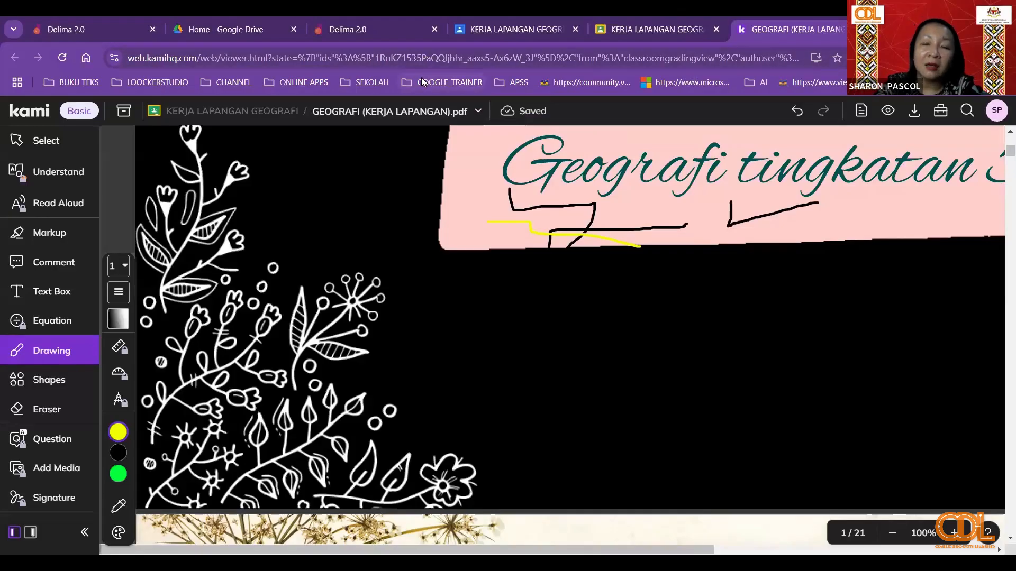
- Switch back to the 5 GOOGLE 2022 student work in Classroom and look through the remaining turned-in submissions
left_click(508, 24)
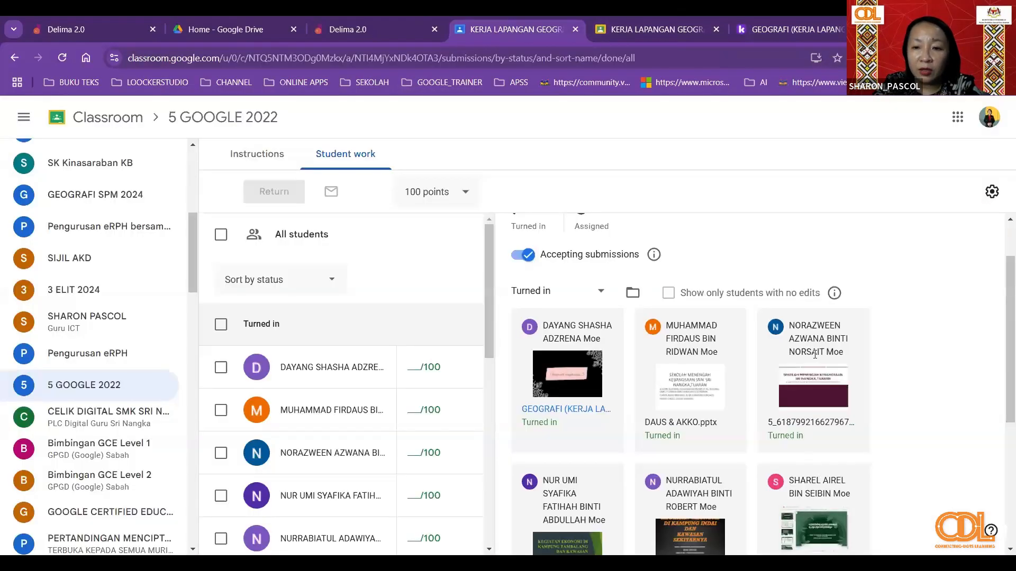
scroll(817, 359, "down", 5)
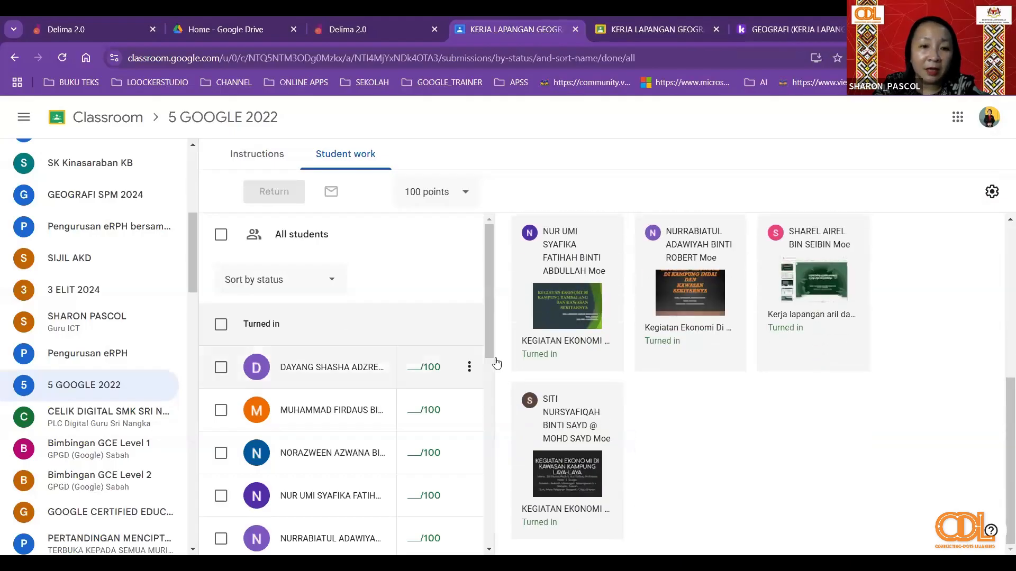
- Open the classwork of the 4 KSI 1 2024 class and look through its posted assignments, including the older ones
scroll(41, 338, "up", 6)
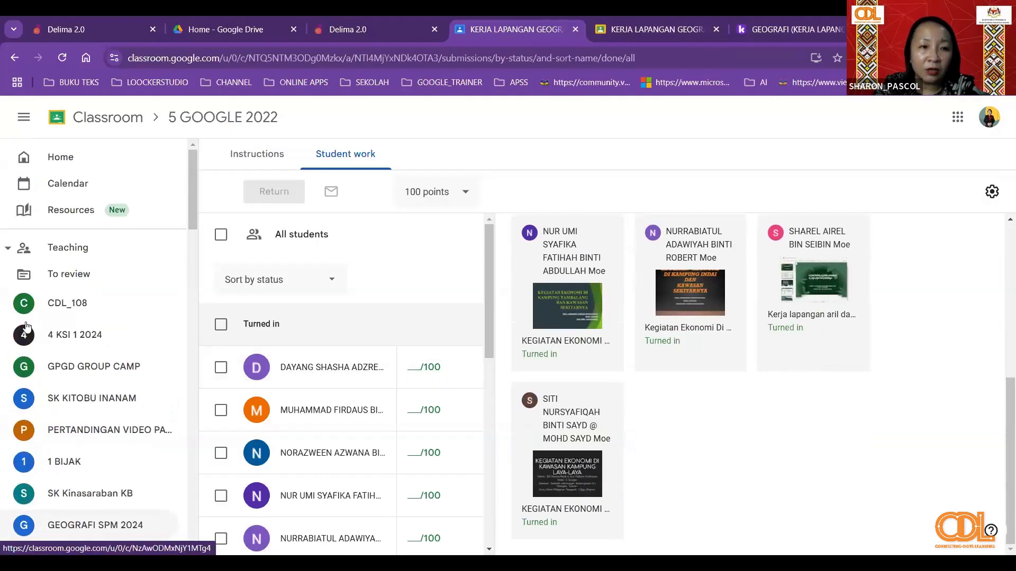
left_click(102, 336)
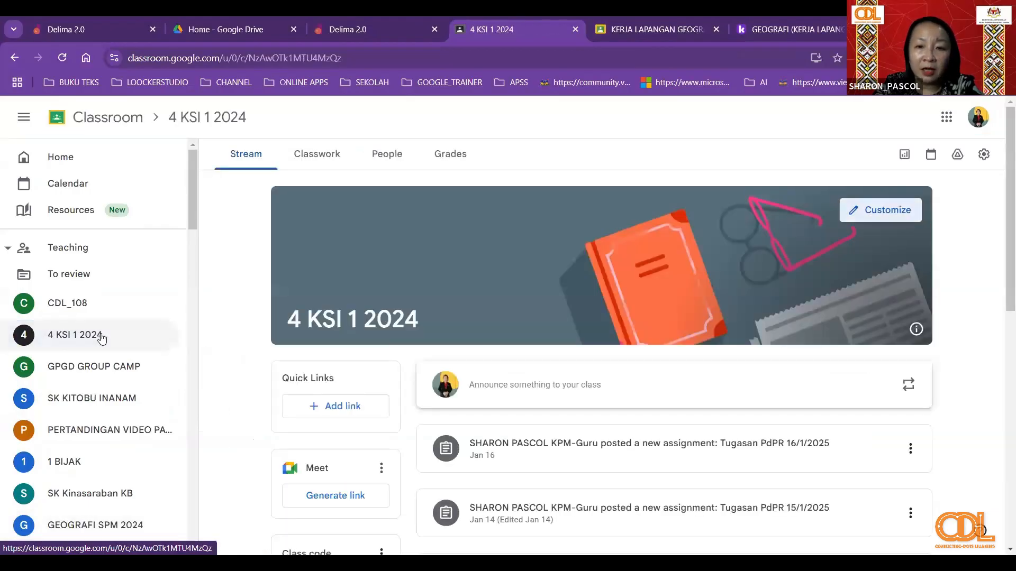
left_click(317, 153)
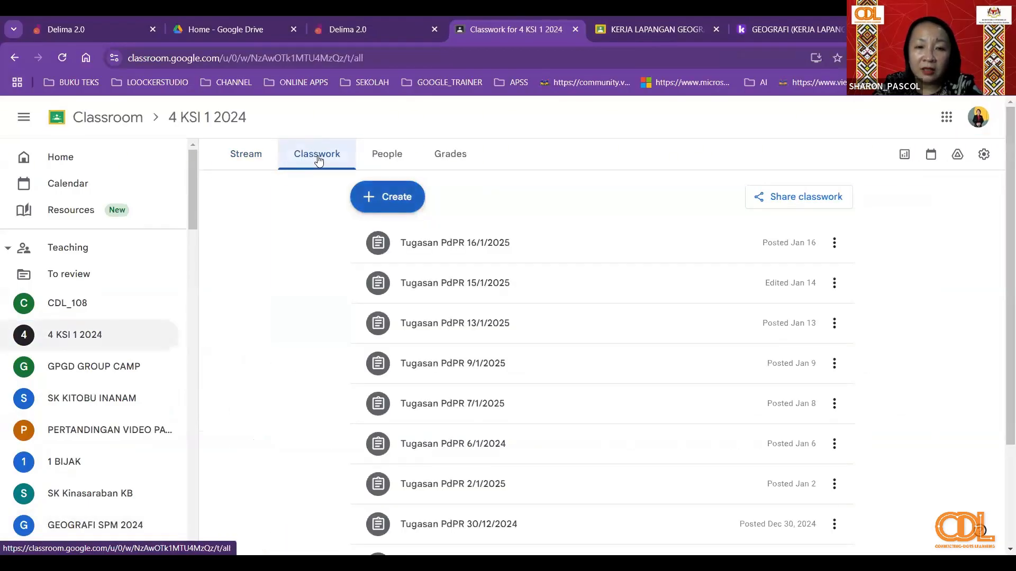
scroll(655, 372, "down", 3)
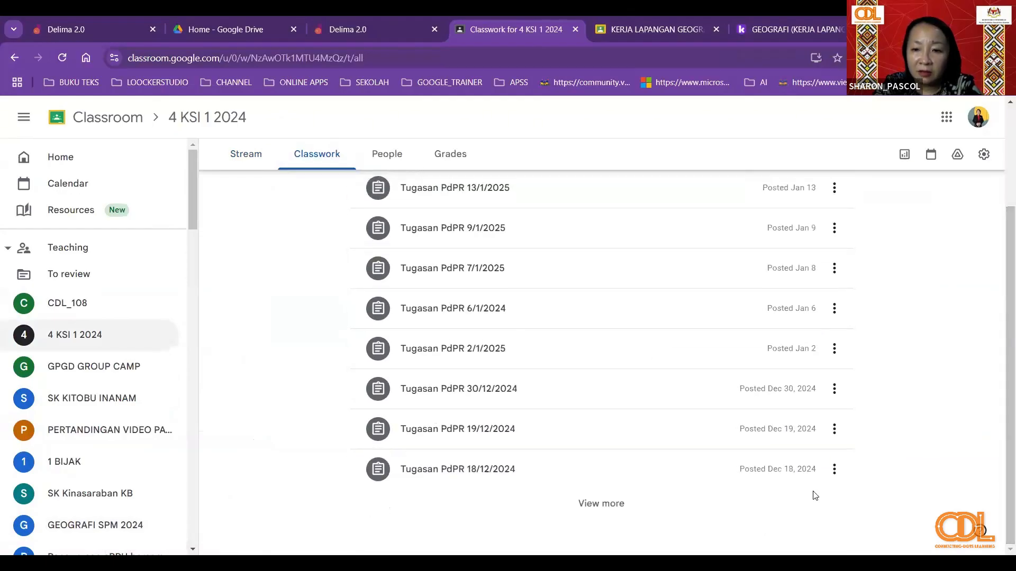
scroll(761, 385, "up", 3)
scroll(838, 470, "down", 3)
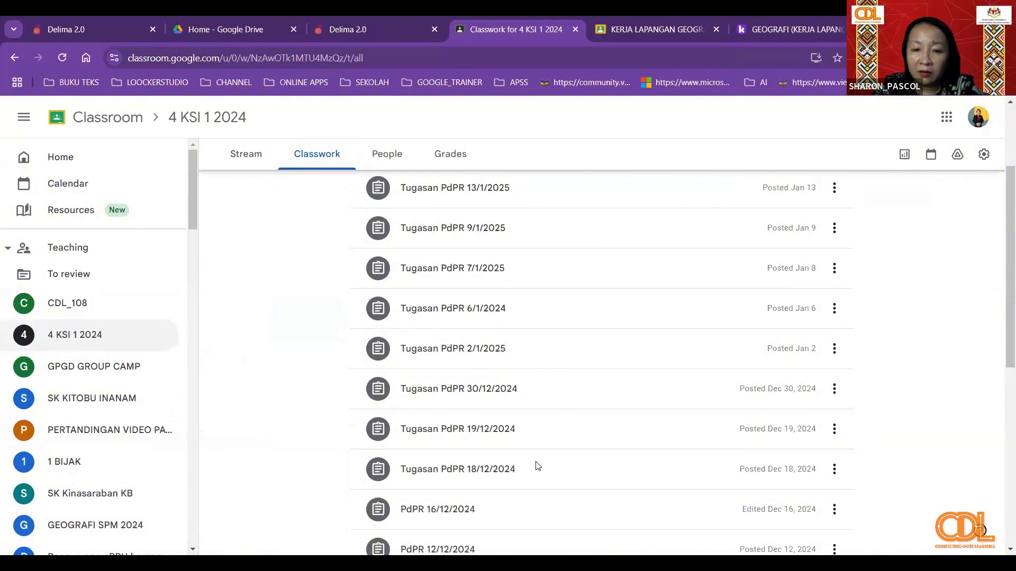
scroll(544, 471, "down", 8)
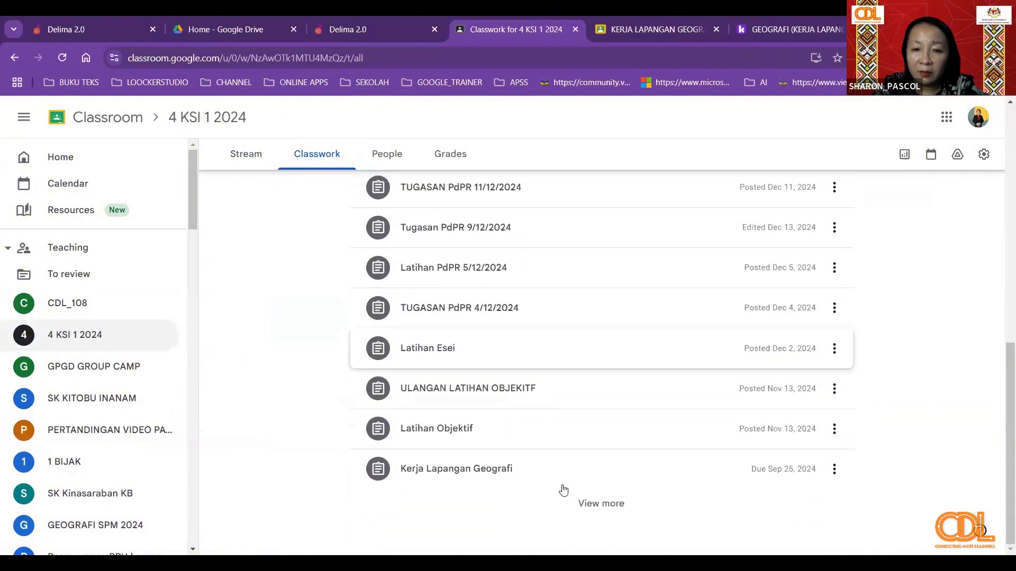
- Show more of the classwork list and open the turned-in student work of the Kerja Lapangan Geografi assignment
left_click(594, 506)
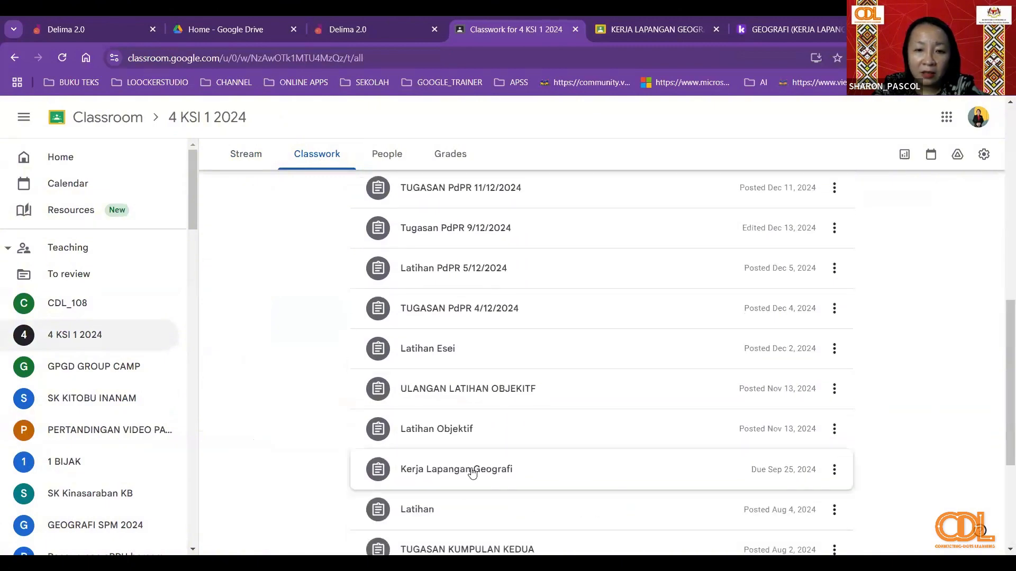
left_click(472, 473)
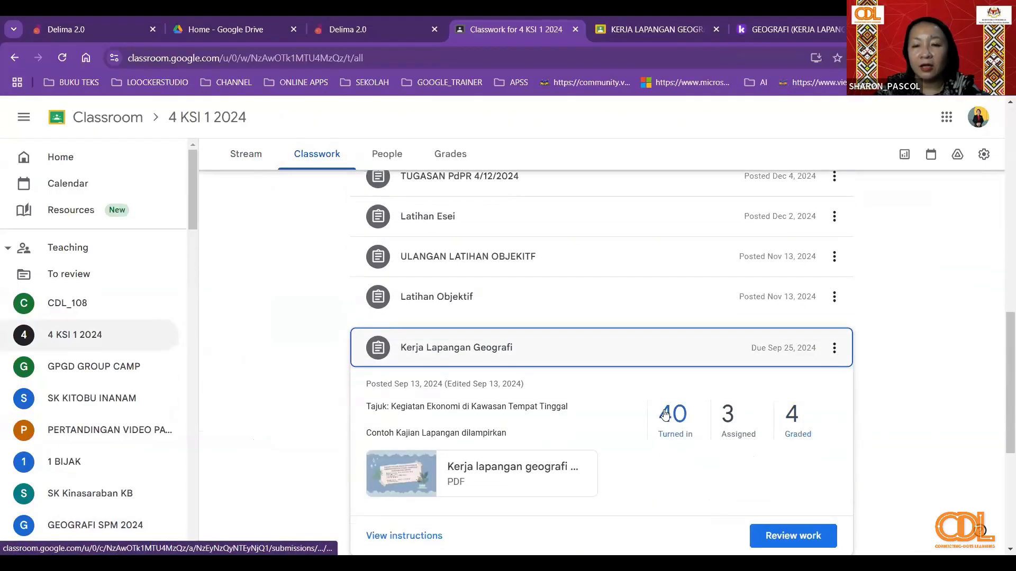
left_click(665, 414)
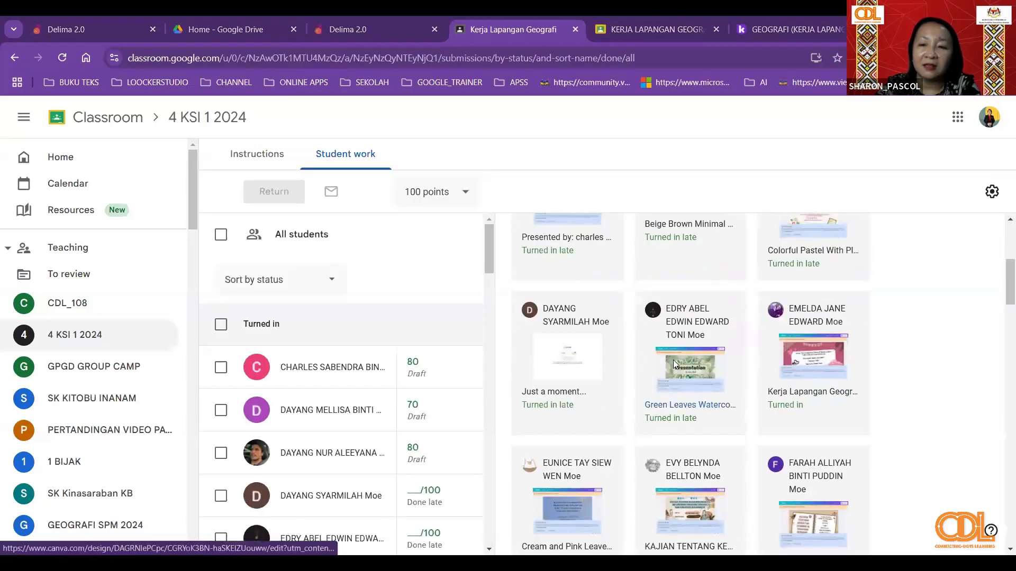
- Look through the turned-in student submissions of the Kerja Lapangan Geografi assignment down to the last students
scroll(927, 337, "down", 4)
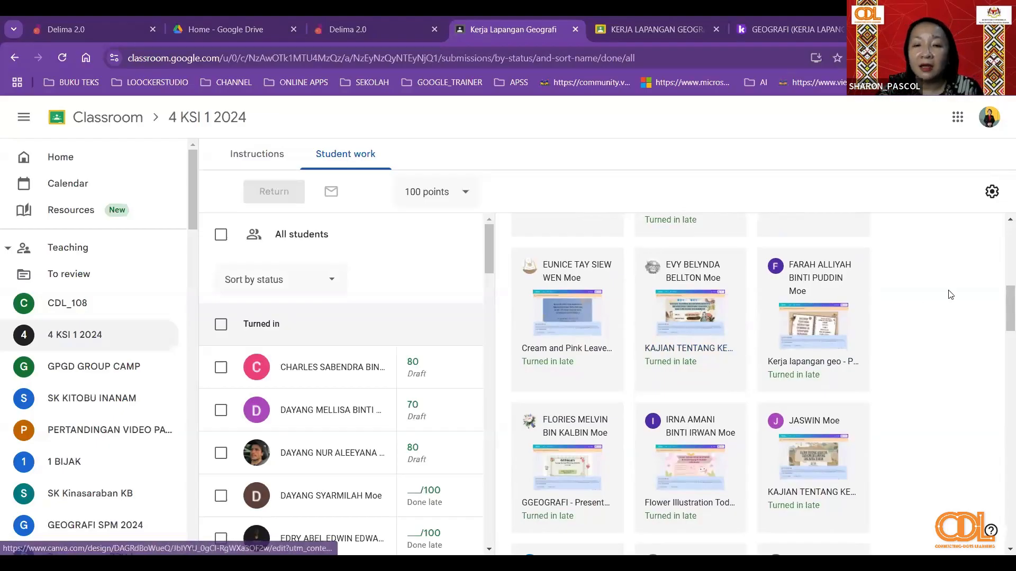
scroll(853, 352, "down", 2)
scroll(853, 351, "down", 10)
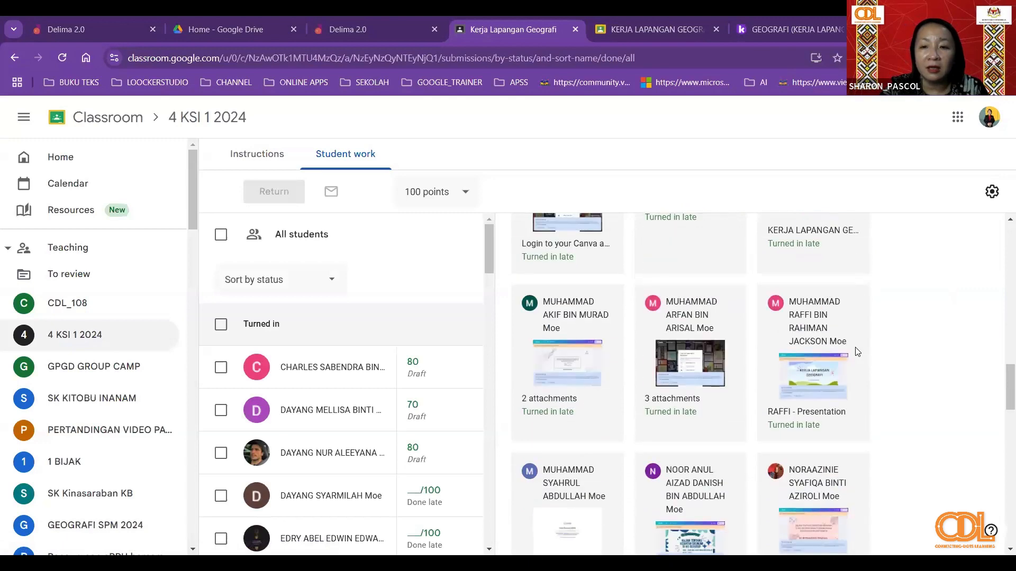
scroll(856, 354, "down", 4)
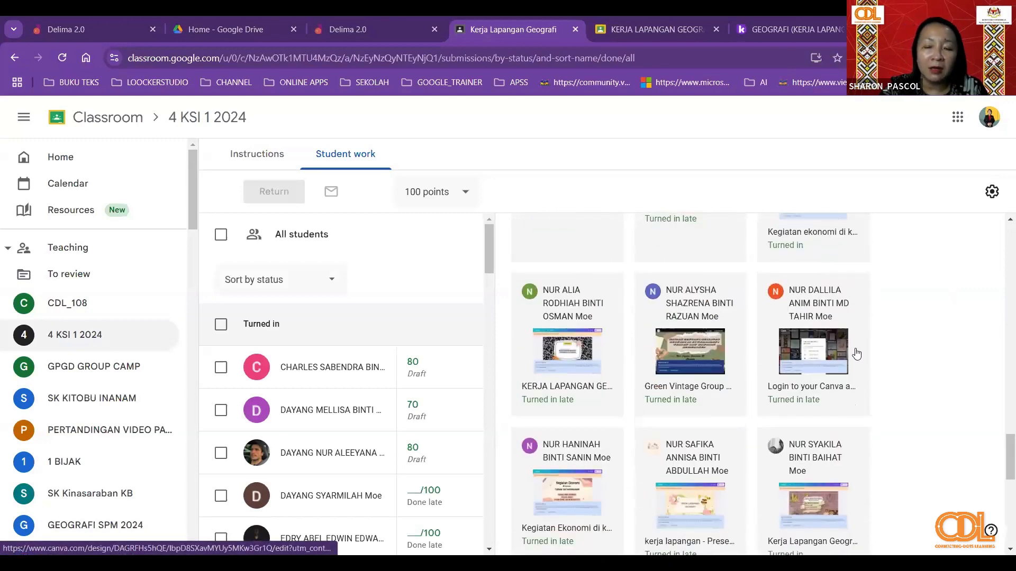
scroll(858, 353, "down", 3)
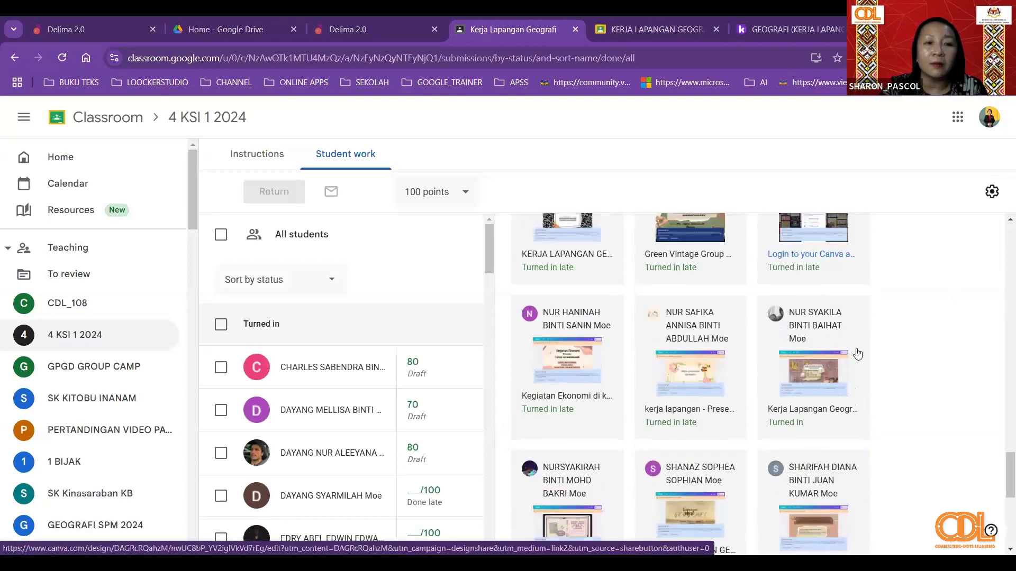
scroll(857, 353, "down", 4)
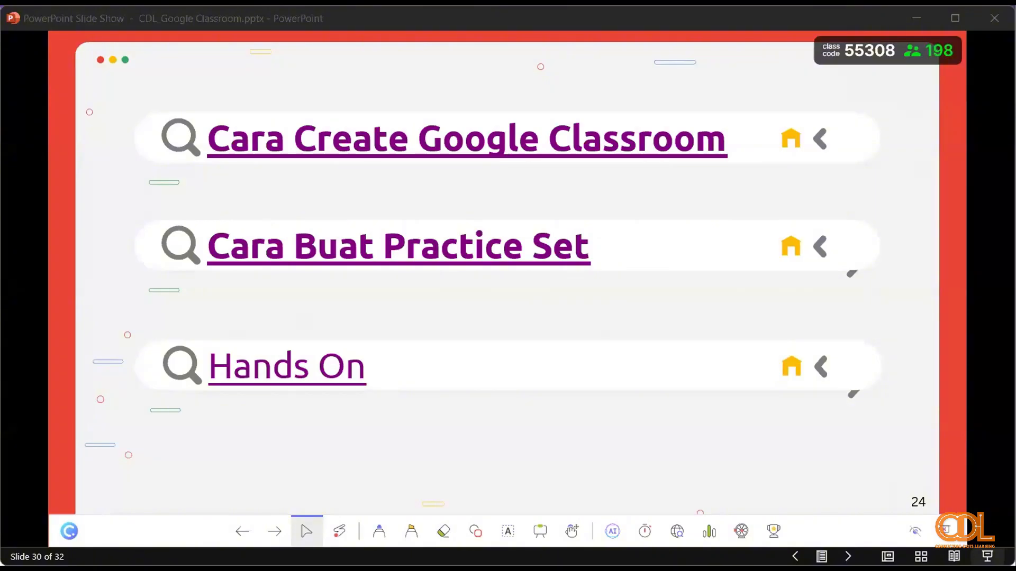
- Switch to the PowerPoint slide show and advance from the Hands On slide to the Kongsikan dapatan hari ini slide
left_click(276, 536)
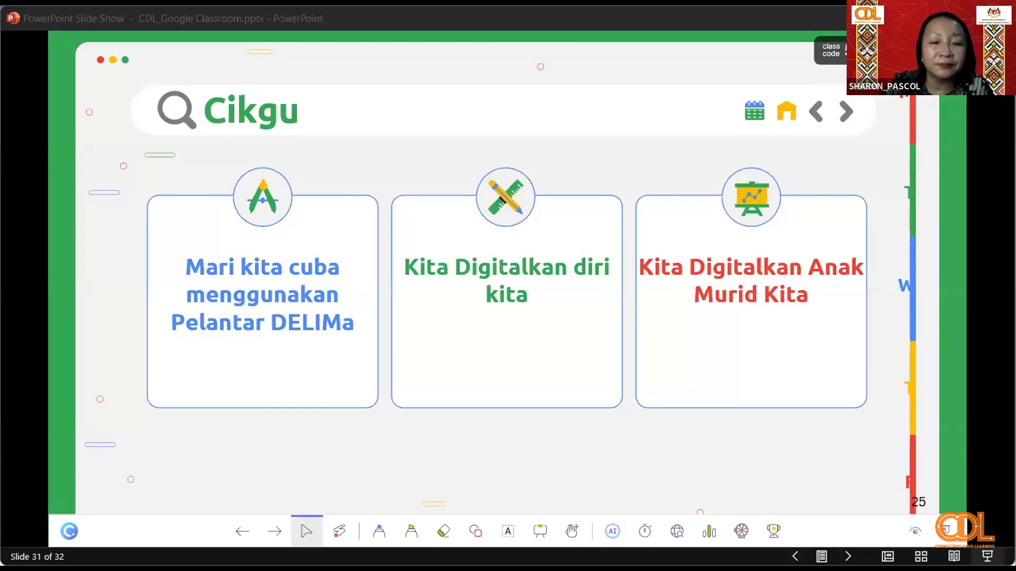
left_click(276, 532)
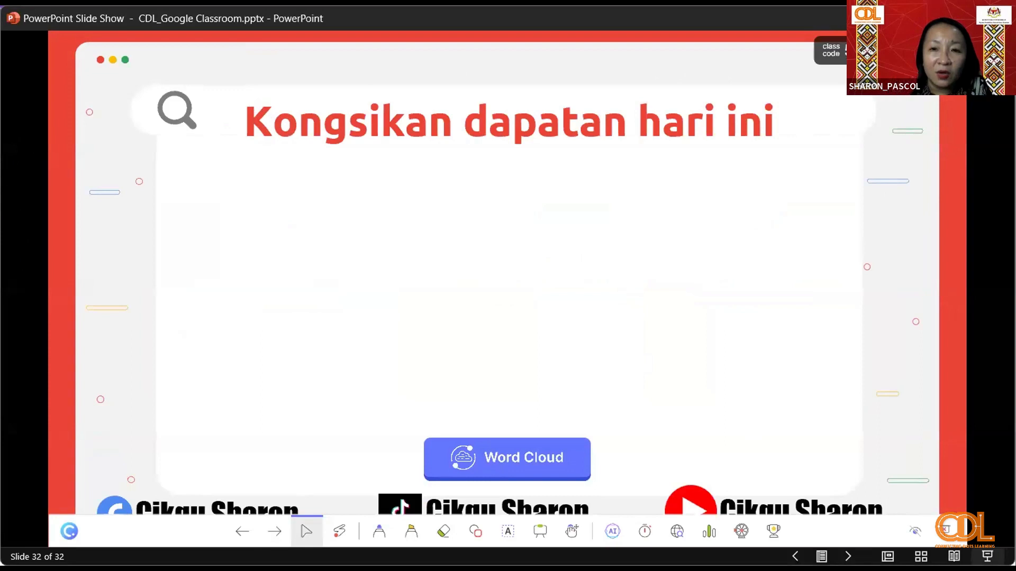
- Check the ClassPoint join details and participants, and start the Word Cloud activity on the Kongsikan dapatan hari ini slide
left_click(833, 51)
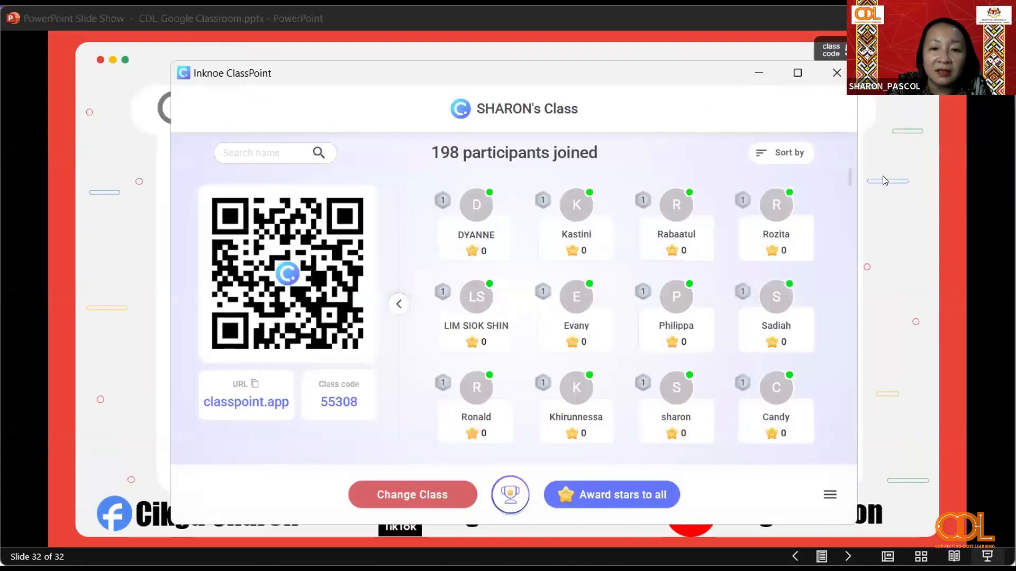
left_click(837, 73)
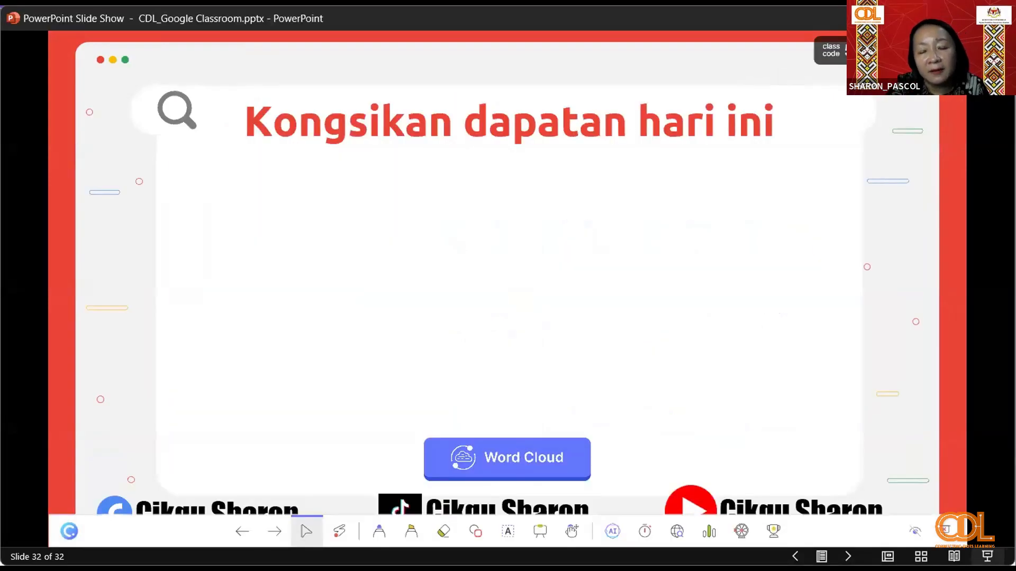
left_click(507, 459)
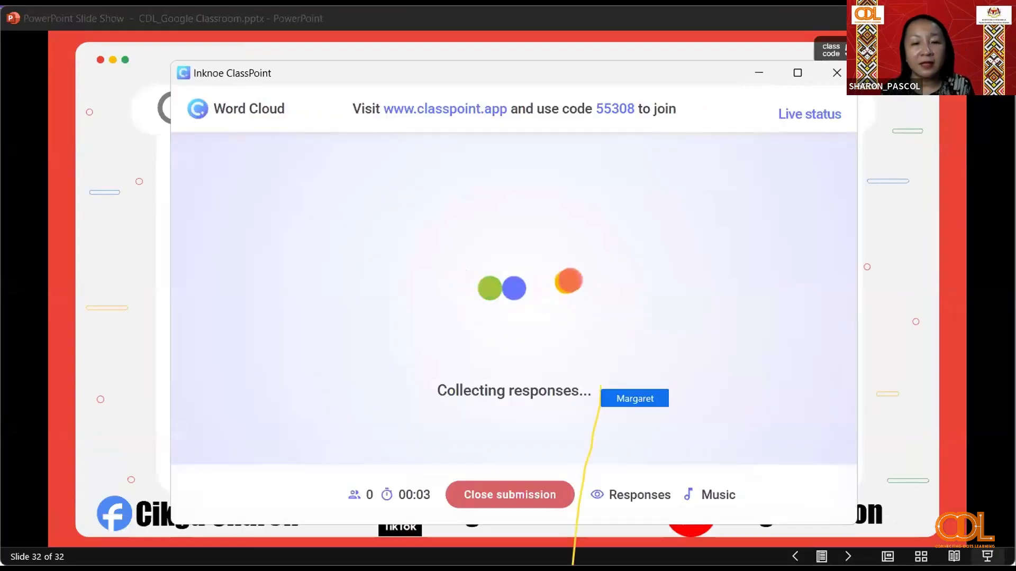